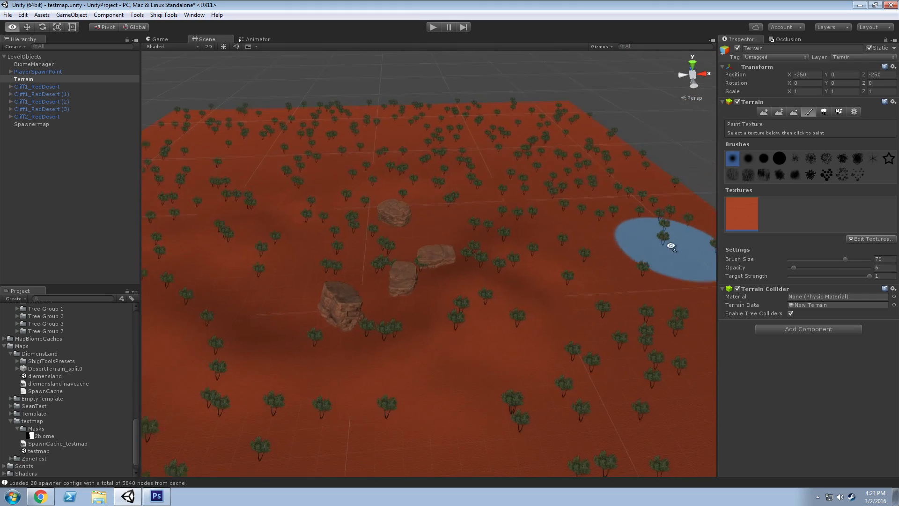
{"action": "mouse_move", "coordinate": [552, 328]}
{"action": "right_mouse_down"}
{"action": "mouse_move", "coordinate": [536, 311]}
{"action": "mouse_move", "coordinate": [546, 337]}
{"action": "mouse_move", "coordinate": [526, 358]}
{"action": "mouse_move", "coordinate": [598, 338]}
{"action": "mouse_move", "coordinate": [586, 341]}
{"action": "right_mouse_up"}
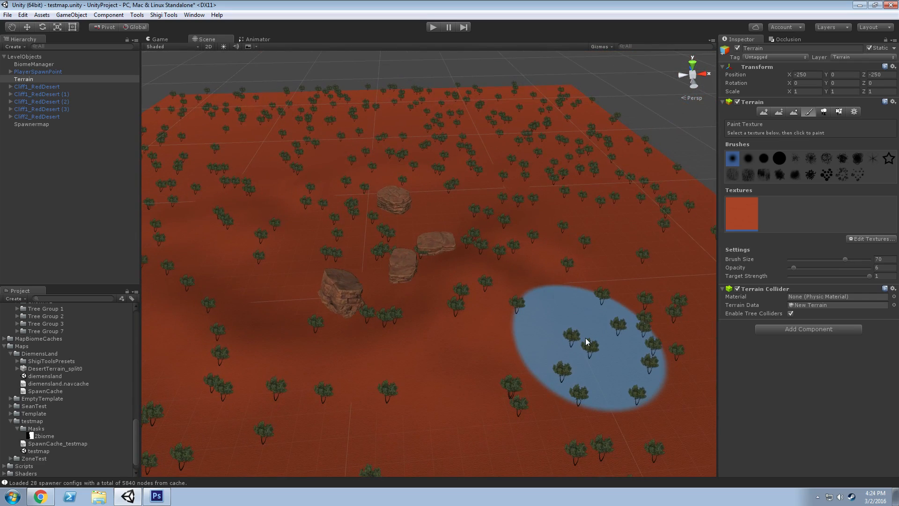
{"action": "right_click_drag", "start_coordinate": [584, 304], "coordinate": [576, 304]}
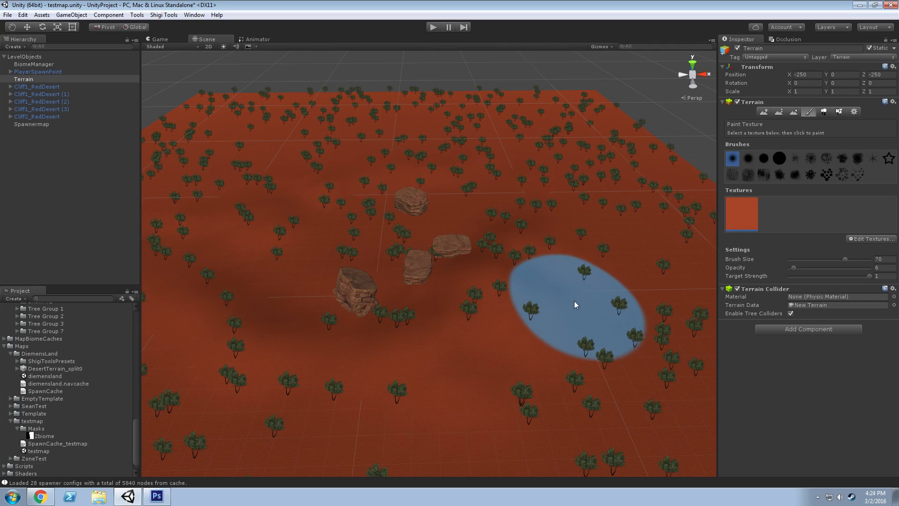
{"action": "mouse_move", "coordinate": [557, 284]}
{"action": "right_mouse_down"}
{"action": "mouse_move", "coordinate": [454, 302]}
{"action": "mouse_move", "coordinate": [542, 301]}
{"action": "right_mouse_up"}
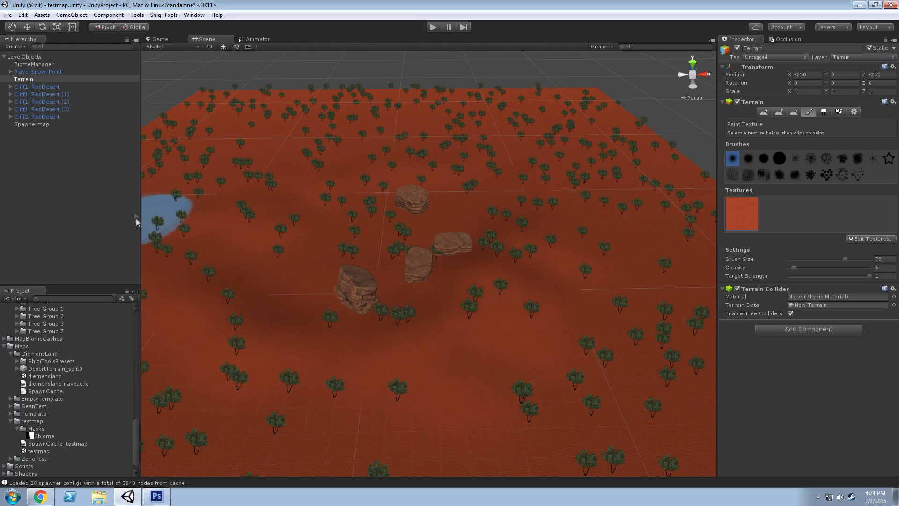
Clear the terrain selection, open the Shigi Tools window, shrink it and place it beside the terrain in the scene.
{"action": "left_click", "coordinate": [95, 152]}
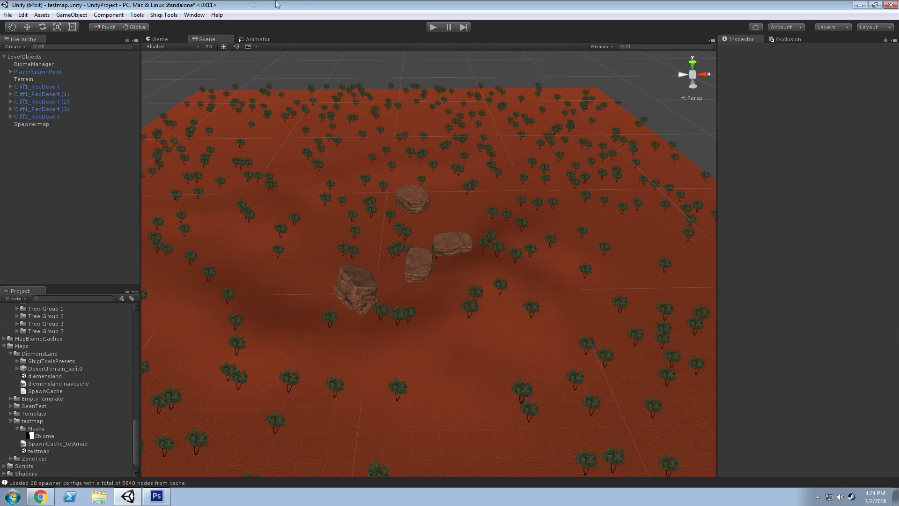
{"action": "left_click", "coordinate": [163, 15]}
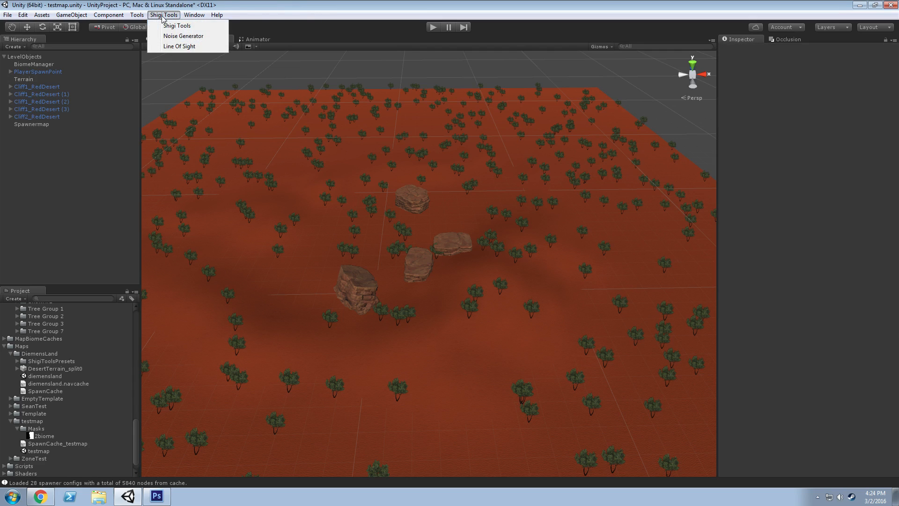
{"action": "left_click", "coordinate": [175, 27]}
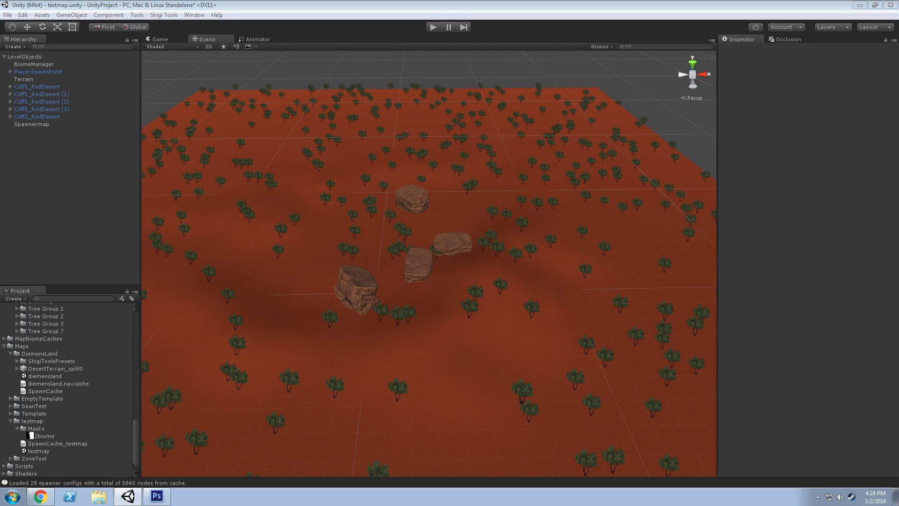
{"action": "left_click_drag", "start_coordinate": [527, 75], "coordinate": [654, 101]}
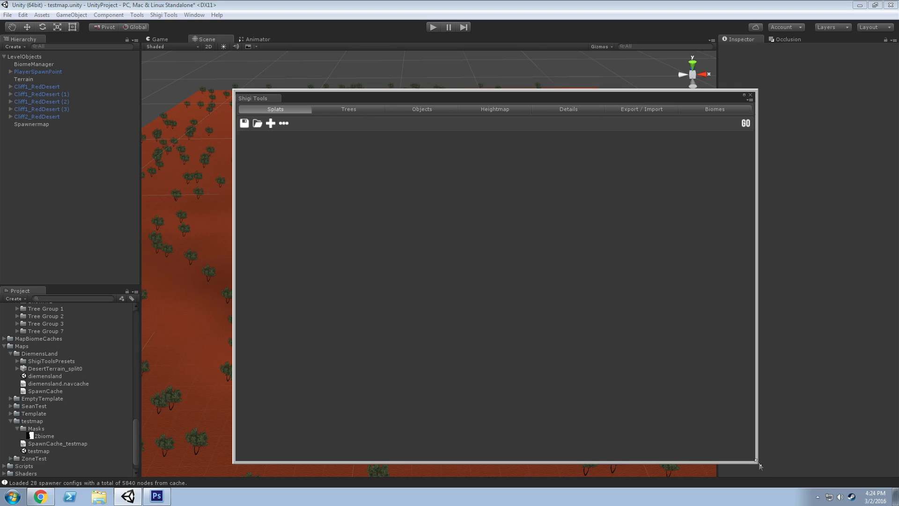
{"action": "left_click_drag", "start_coordinate": [758, 463], "coordinate": [587, 412]}
{"action": "left_click_drag", "start_coordinate": [414, 98], "coordinate": [590, 117]}
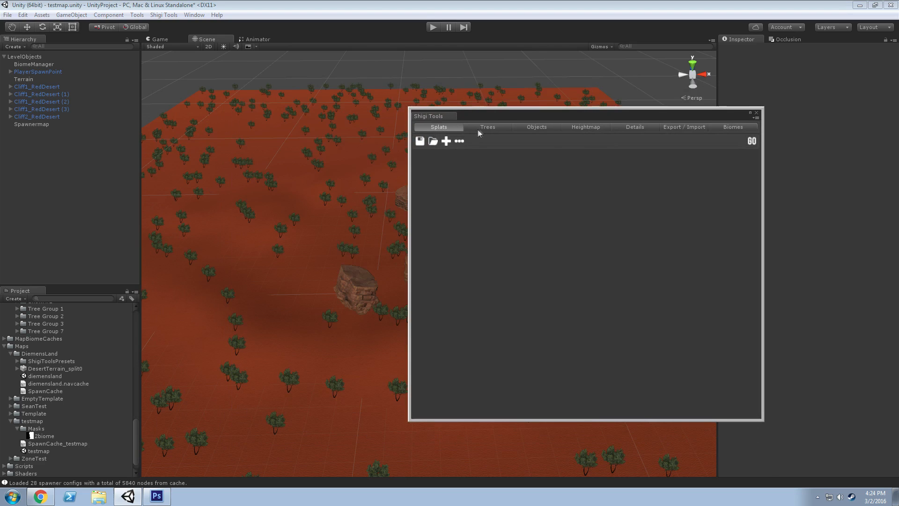
{"action": "left_click_drag", "start_coordinate": [515, 113], "coordinate": [614, 111]}
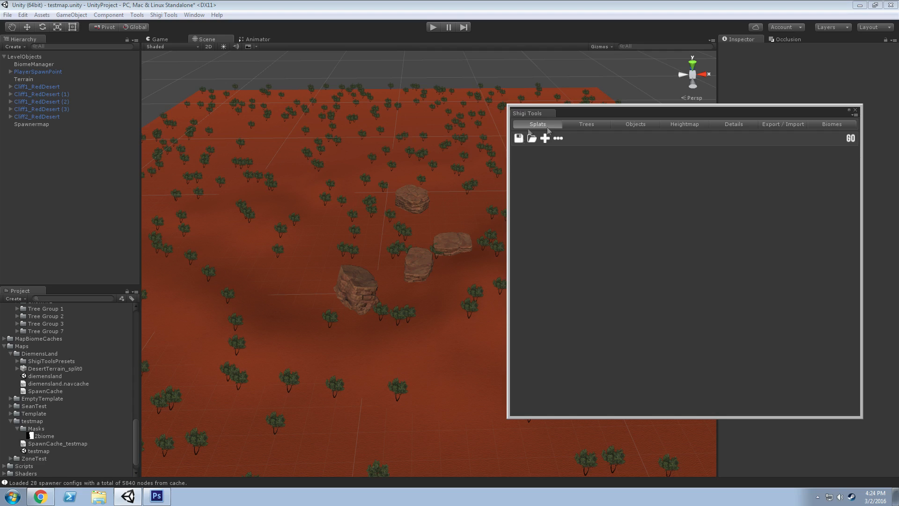
{"action": "left_click_drag", "start_coordinate": [602, 116], "coordinate": [560, 114]}
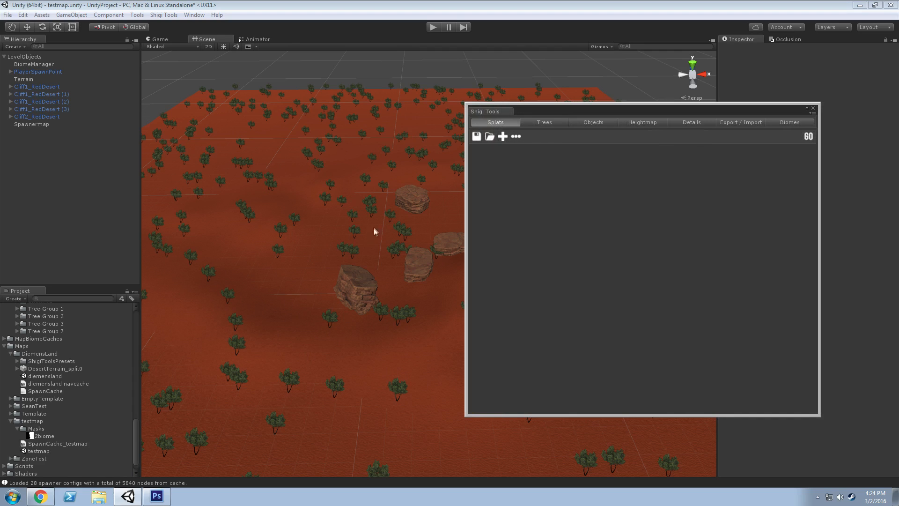
{"action": "left_click_drag", "start_coordinate": [577, 111], "coordinate": [656, 160]}
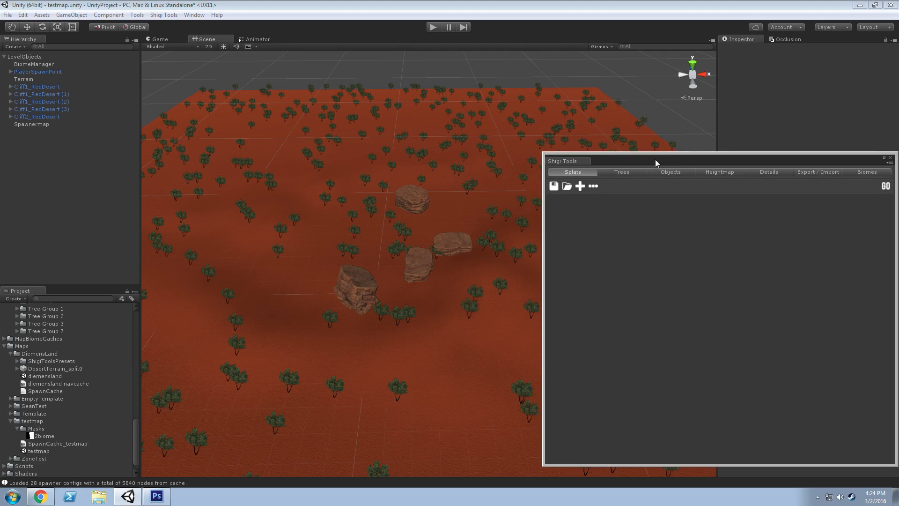
Select the terrain, add a SplatFilterFill filter to the splats in Shigi Tools, and expand its settings and Splat Picker.
{"action": "left_click", "coordinate": [327, 213]}
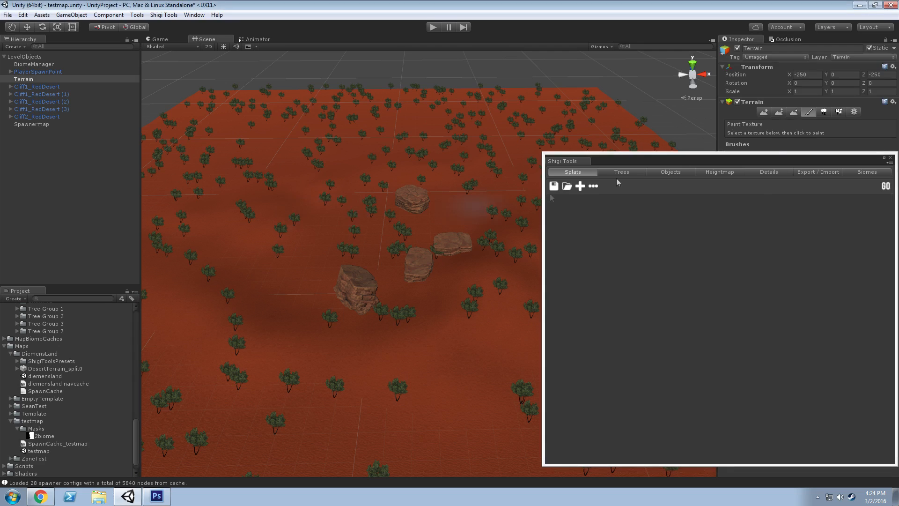
{"action": "left_click_drag", "start_coordinate": [759, 161], "coordinate": [487, 141]}
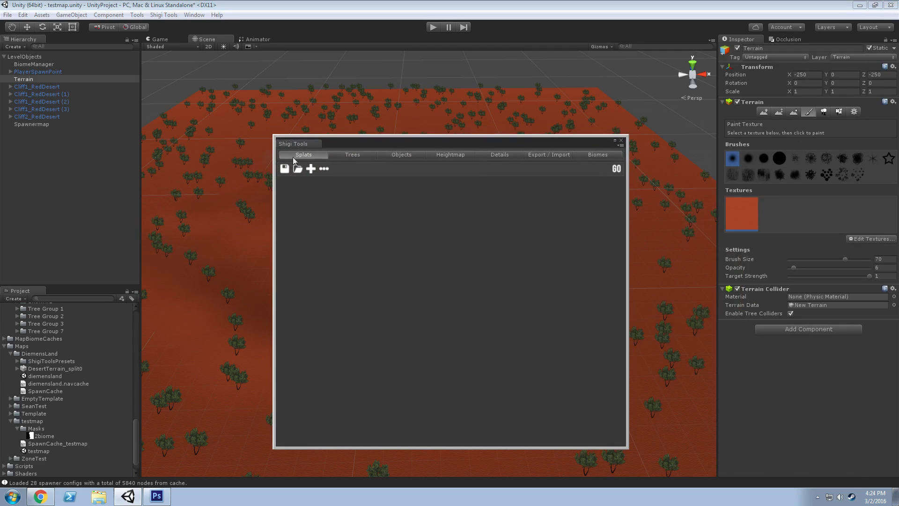
{"action": "left_click", "coordinate": [318, 169]}
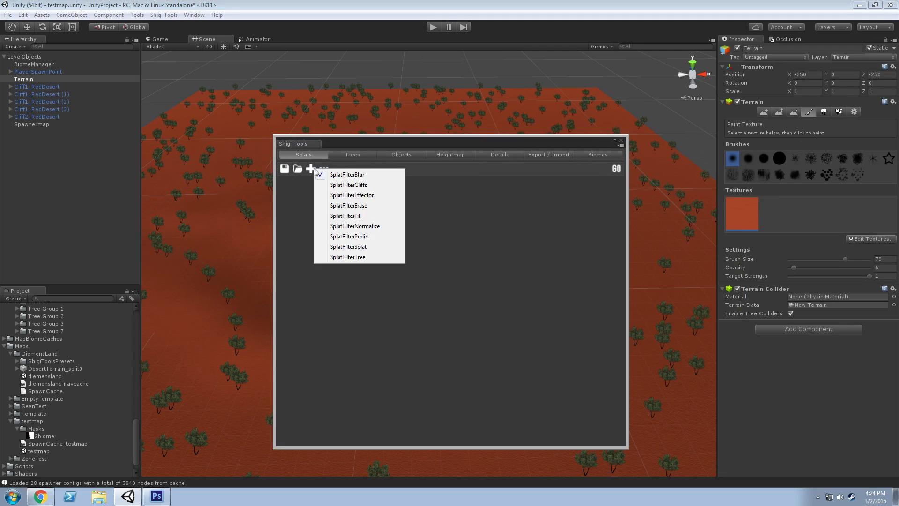
{"action": "left_click", "coordinate": [362, 216]}
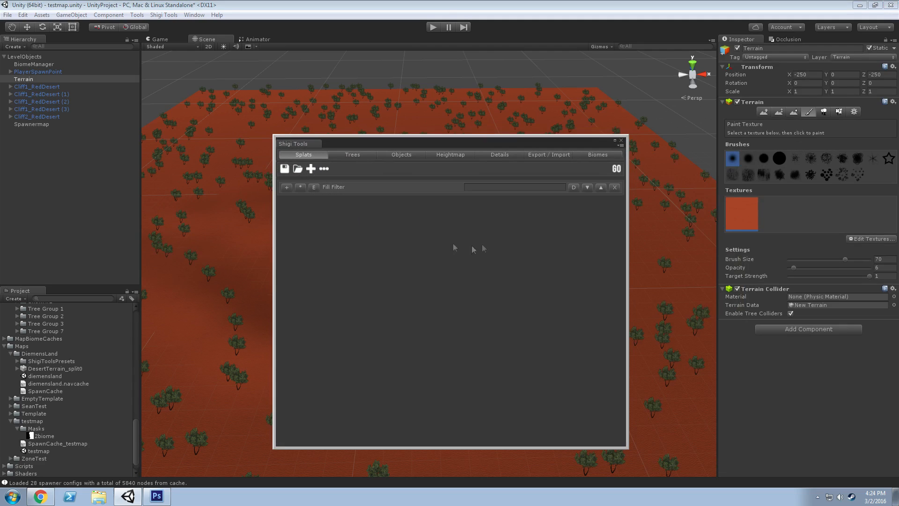
{"action": "left_click", "coordinate": [286, 188]}
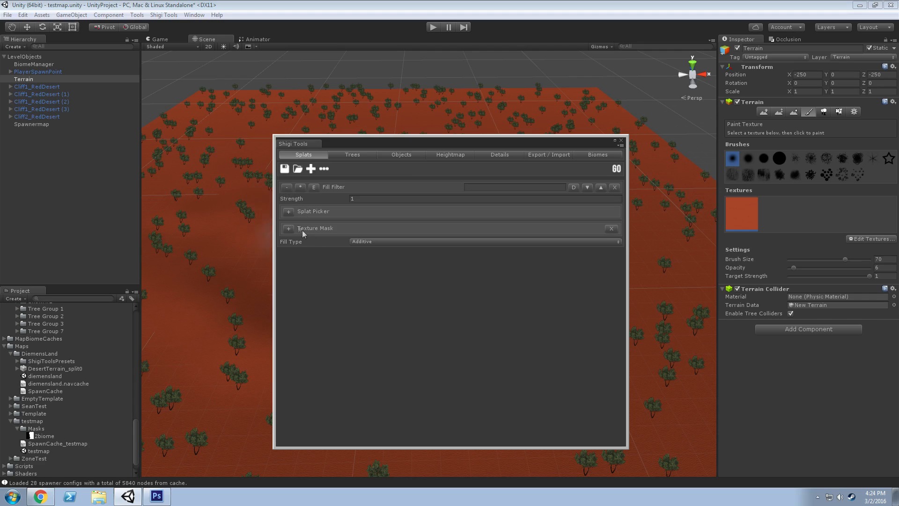
{"action": "left_click", "coordinate": [288, 211]}
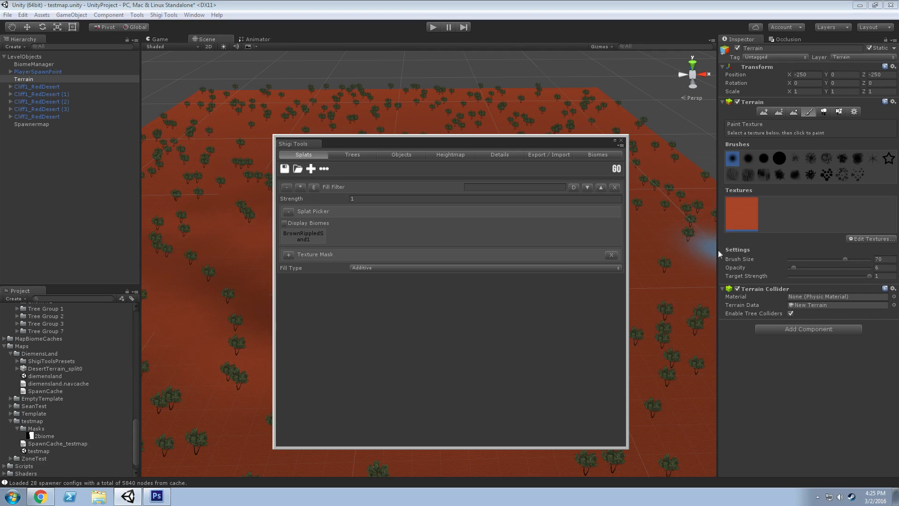
Start adding a terrain texture and assign the light grey SnowRock3 texture as its albedo.
{"action": "left_click", "coordinate": [881, 238]}
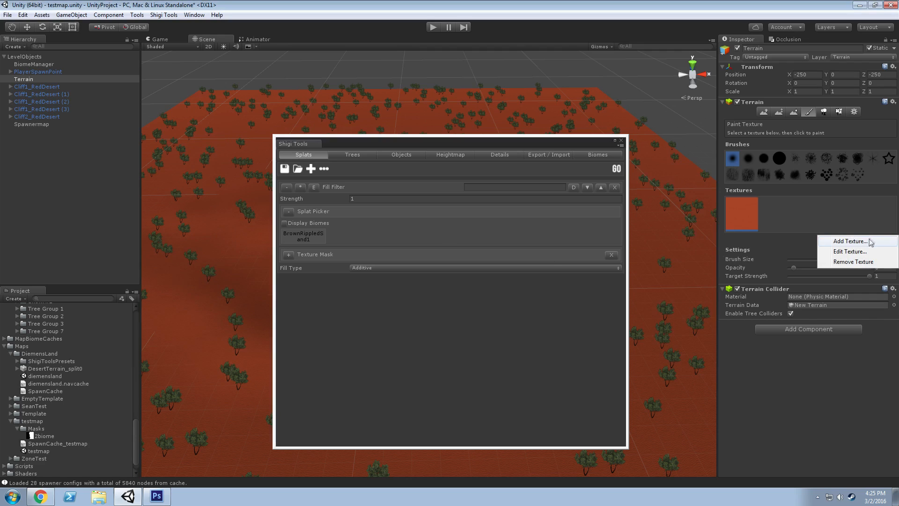
{"action": "left_click", "coordinate": [850, 241]}
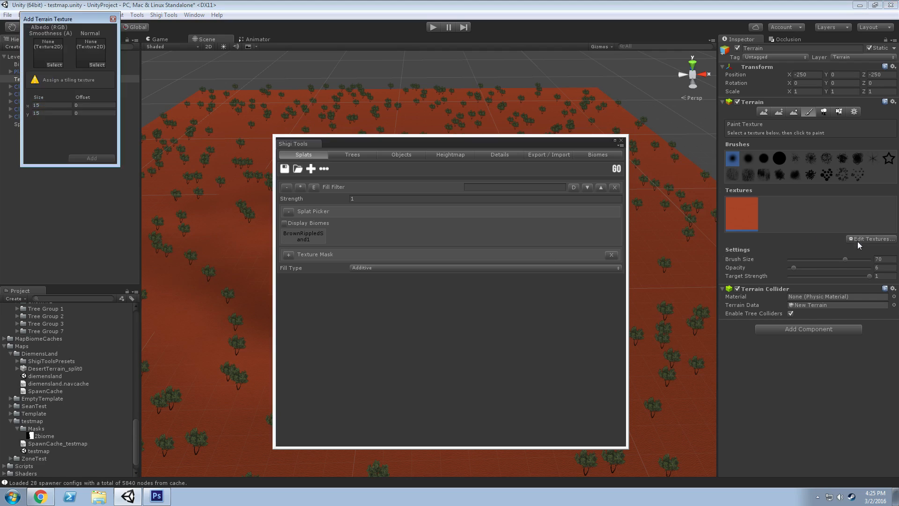
{"action": "left_click", "coordinate": [54, 65]}
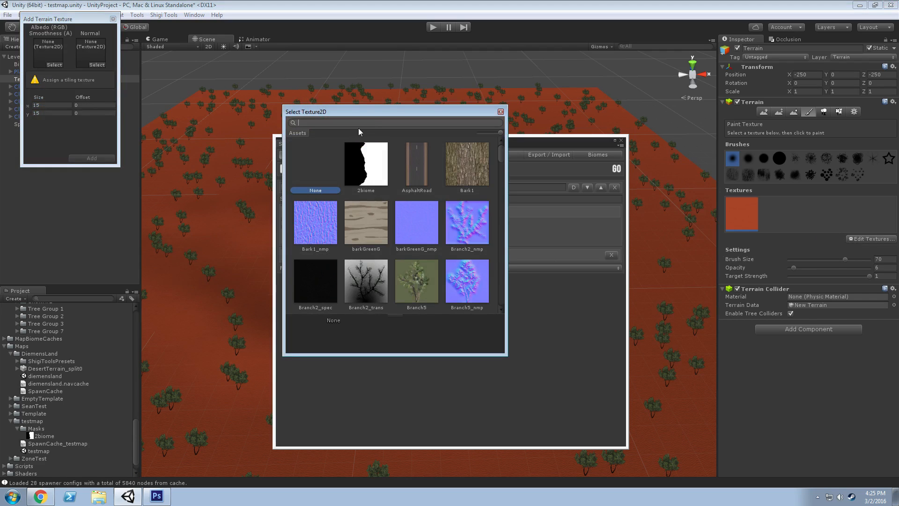
{"action": "type", "text": "Snow"}
{"action": "scroll", "coordinate": [406, 239], "scroll_direction": "down", "scroll_amount": 2}
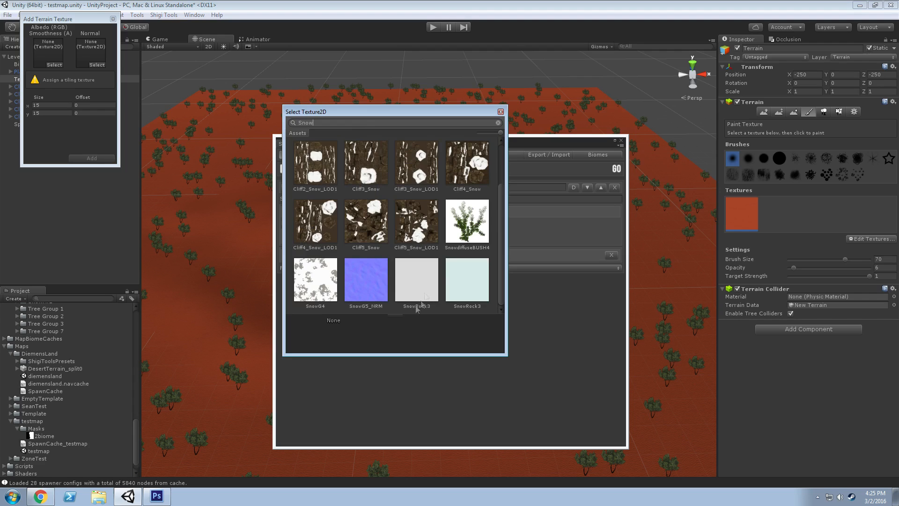
{"action": "double_click", "coordinate": [423, 277]}
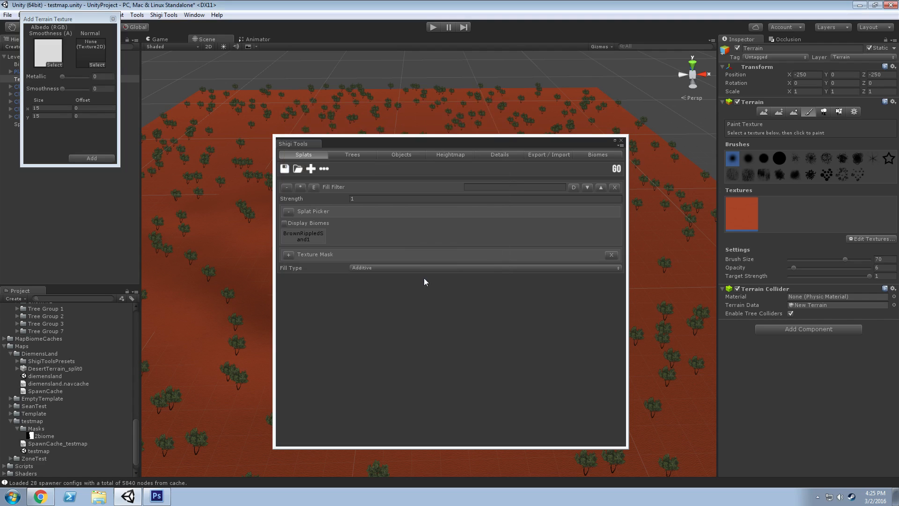
Assign SnowG5_NRM as the normal map of the new terrain texture.
{"action": "left_click", "coordinate": [96, 65]}
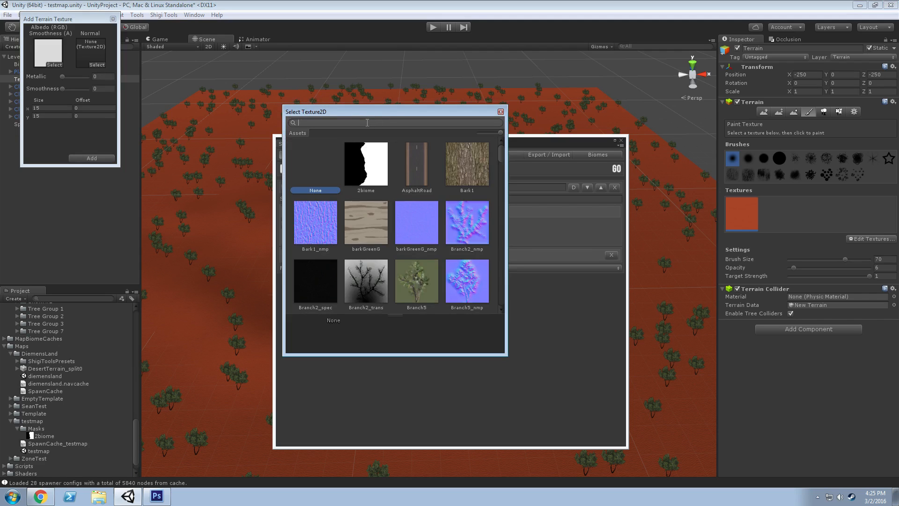
{"action": "type", "text": "snow"}
{"action": "scroll", "coordinate": [364, 207], "scroll_direction": "down", "scroll_amount": 2}
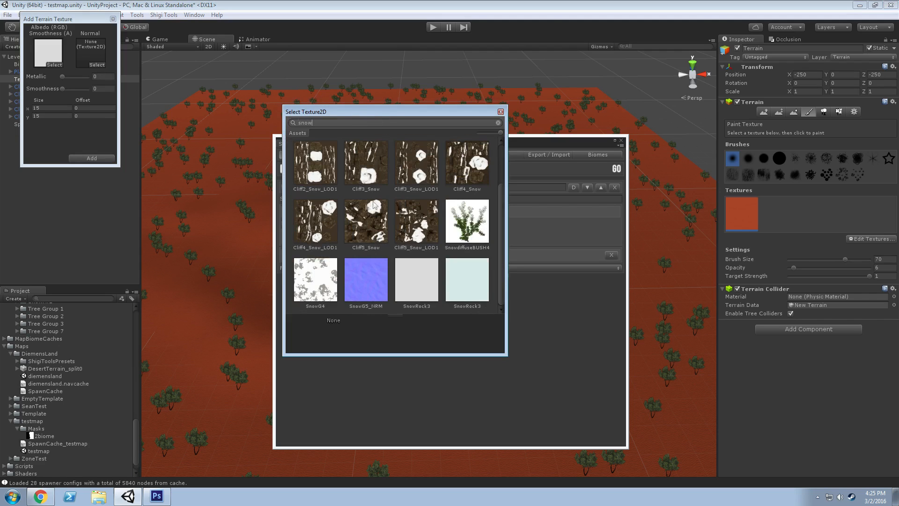
{"action": "left_click", "coordinate": [373, 274]}
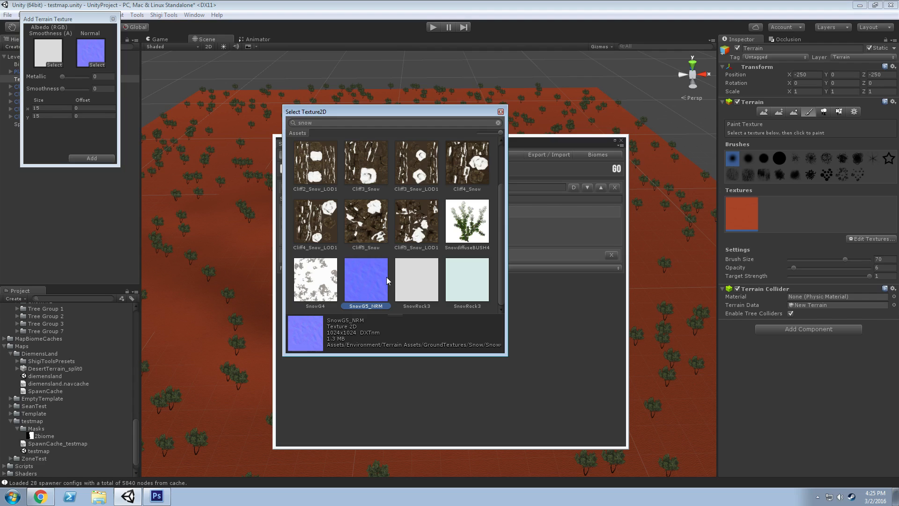
{"action": "left_click", "coordinate": [379, 123]}
{"action": "type", "text": "bum"}
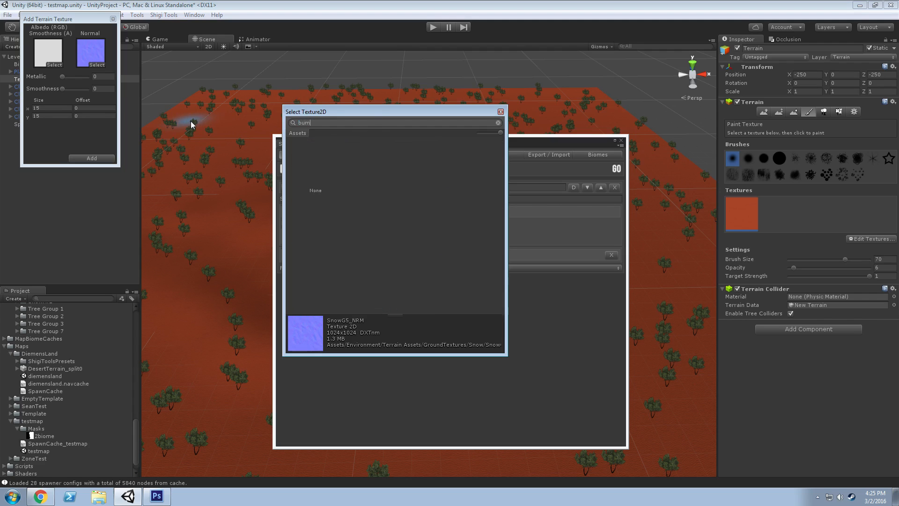
{"action": "key", "text": "BackSpace"}
{"action": "key", "text": "BackSpace"}
{"action": "key", "text": "BackSpace"}
{"action": "type", "text": "nr"}
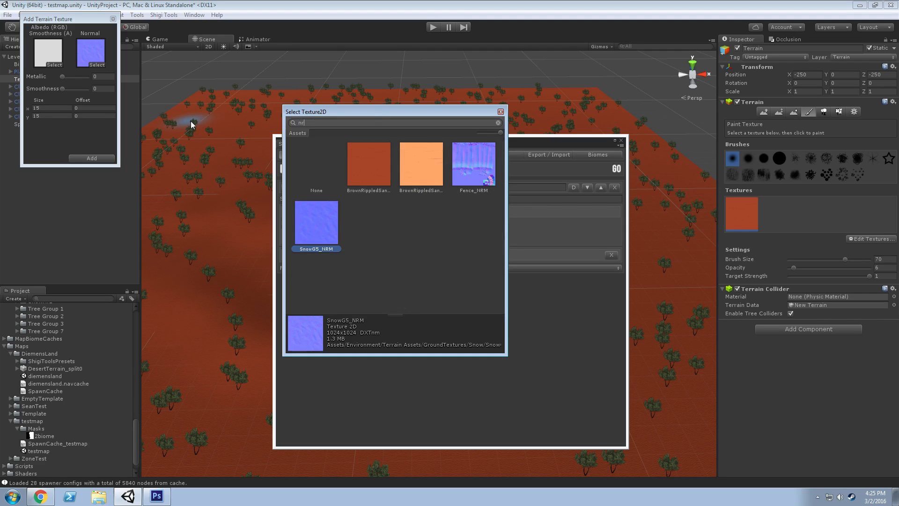
{"action": "double_click", "coordinate": [320, 225]}
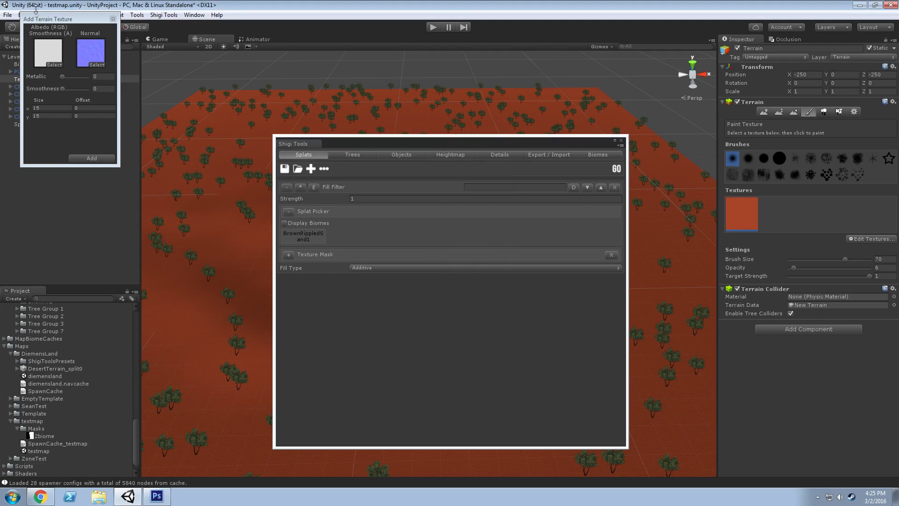
Add the configured snow texture to the terrain and close the Shigi Tools window.
{"action": "left_click_drag", "start_coordinate": [79, 22], "coordinate": [82, 32]}
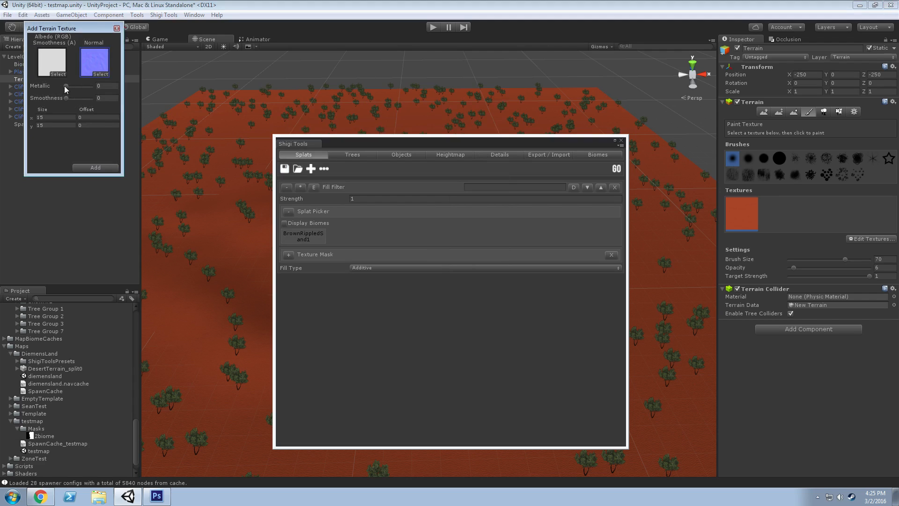
{"action": "left_click", "coordinate": [95, 168]}
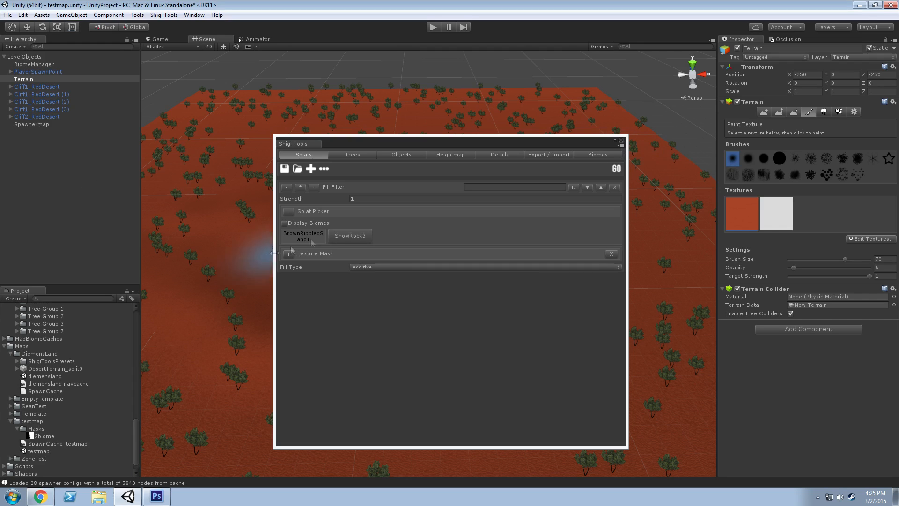
{"action": "left_click", "coordinate": [622, 141]}
Try painting the snow texture across the ground near the cliffs with the current brush, and undo the strokes.
{"action": "right_click_drag", "start_coordinate": [411, 305], "coordinate": [471, 236]}
{"action": "key", "text": "w"}
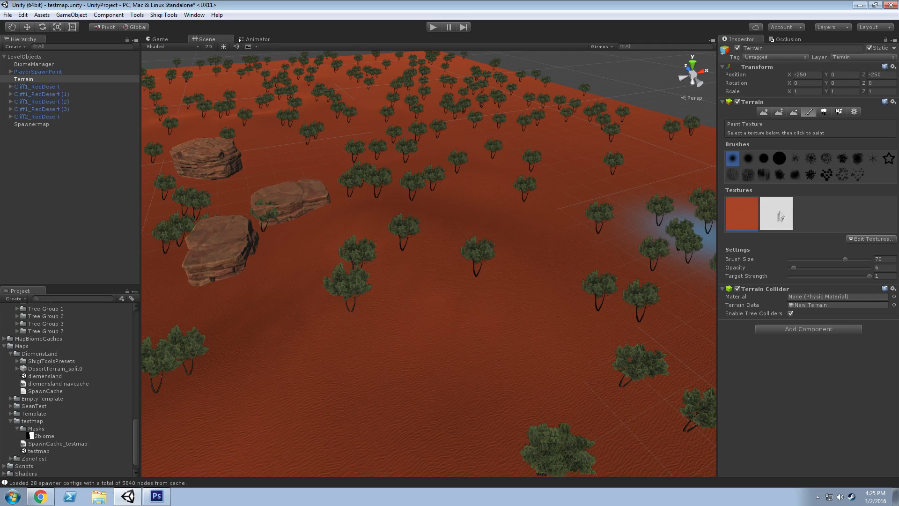
{"action": "left_click", "coordinate": [779, 225]}
{"action": "mouse_move", "coordinate": [588, 221]}
{"action": "right_mouse_down"}
{"action": "mouse_move", "coordinate": [522, 227]}
{"action": "mouse_move", "coordinate": [614, 192]}
{"action": "mouse_move", "coordinate": [564, 253]}
{"action": "right_mouse_up"}
{"action": "mouse_move", "coordinate": [564, 253]}
{"action": "left_mouse_down"}
{"action": "mouse_move", "coordinate": [462, 377]}
{"action": "mouse_move", "coordinate": [349, 367]}
{"action": "left_mouse_up"}
{"action": "mouse_move", "coordinate": [319, 186]}
{"action": "left_mouse_down"}
{"action": "mouse_move", "coordinate": [493, 206]}
{"action": "mouse_move", "coordinate": [414, 121]}
{"action": "mouse_move", "coordinate": [547, 209]}
{"action": "mouse_move", "coordinate": [471, 159]}
{"action": "mouse_move", "coordinate": [481, 139]}
{"action": "left_mouse_up"}
{"action": "mouse_move", "coordinate": [480, 139]}
{"action": "right_mouse_down"}
{"action": "mouse_move", "coordinate": [552, 300]}
{"action": "mouse_move", "coordinate": [581, 335]}
{"action": "mouse_move", "coordinate": [633, 345]}
{"action": "mouse_move", "coordinate": [612, 353]}
{"action": "mouse_move", "coordinate": [774, 255]}
{"action": "mouse_move", "coordinate": [546, 335]}
{"action": "mouse_move", "coordinate": [539, 293]}
{"action": "mouse_move", "coordinate": [504, 325]}
{"action": "mouse_move", "coordinate": [517, 330]}
{"action": "right_mouse_up"}
{"action": "key", "text": "ctrl+z"}
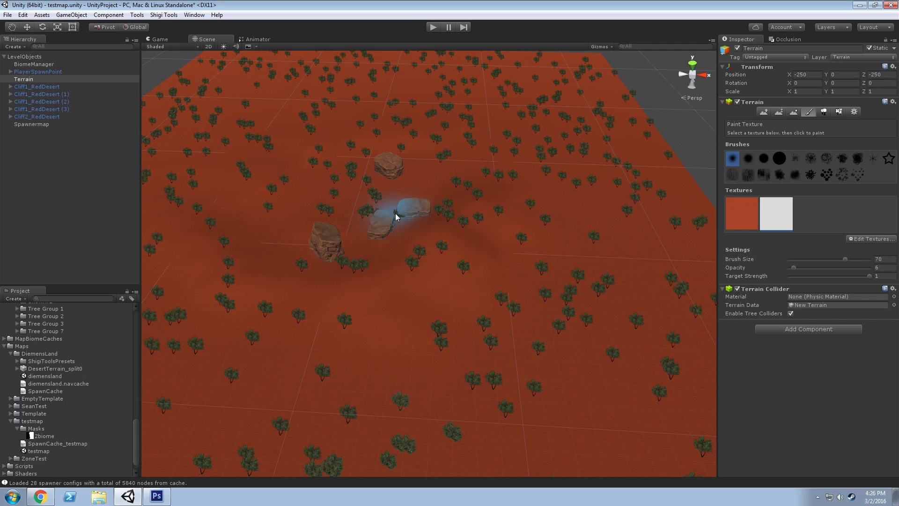
View the whole terrain from directly above, framed to fill the scene.
{"action": "left_click", "coordinate": [692, 65]}
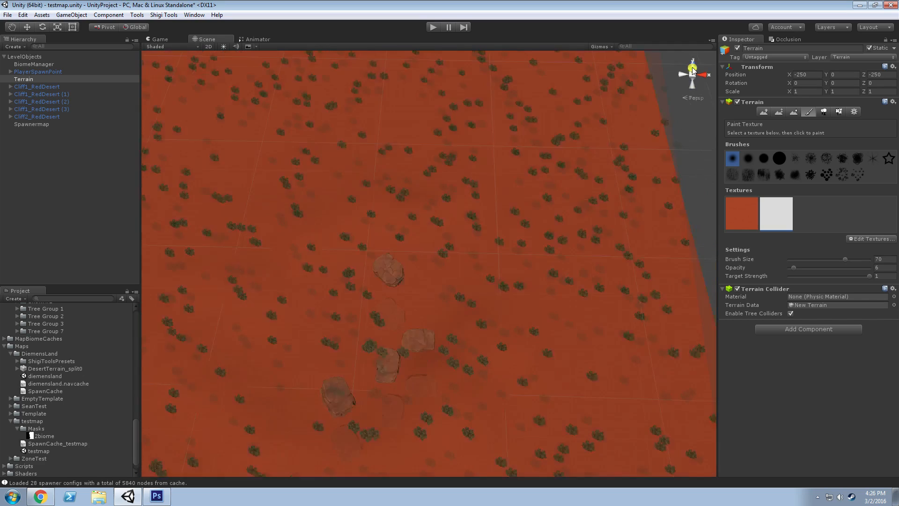
{"action": "scroll", "coordinate": [496, 203], "scroll_direction": "down", "scroll_amount": 5}
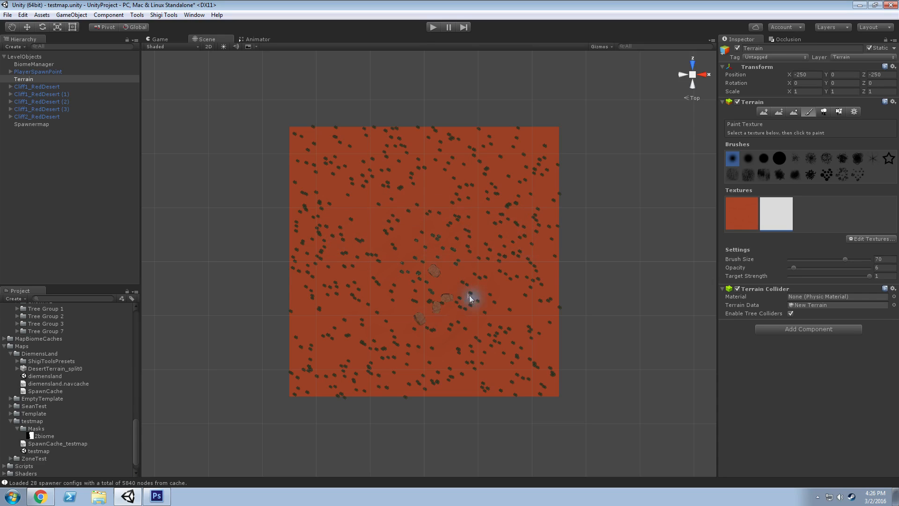
{"action": "left_click_drag", "start_coordinate": [438, 323], "coordinate": [443, 318], "text": "alt"}
{"action": "scroll", "coordinate": [443, 318], "scroll_direction": "up", "scroll_amount": 5, "text": "alt"}
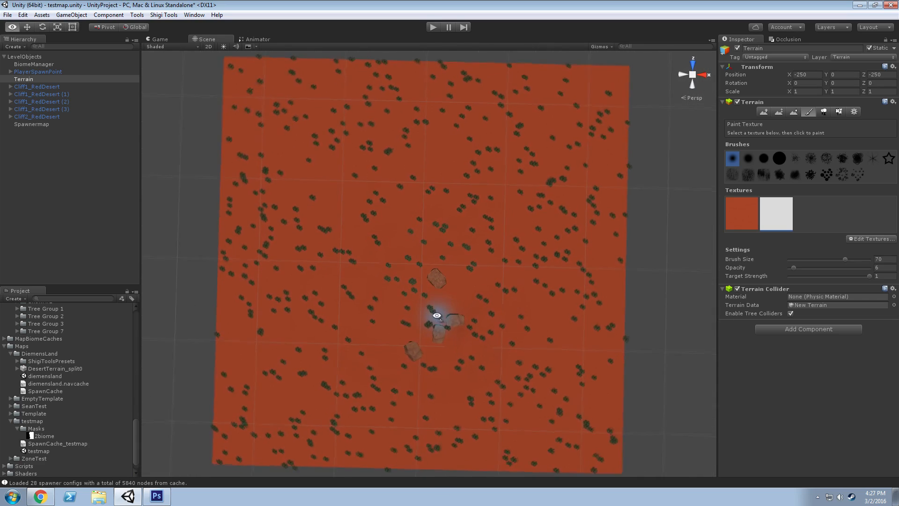
Examine the testmap's 2biome mask in its import preview and in Photoshop, and return to Unity.
{"action": "left_click_drag", "start_coordinate": [443, 315], "coordinate": [441, 315], "text": "alt"}
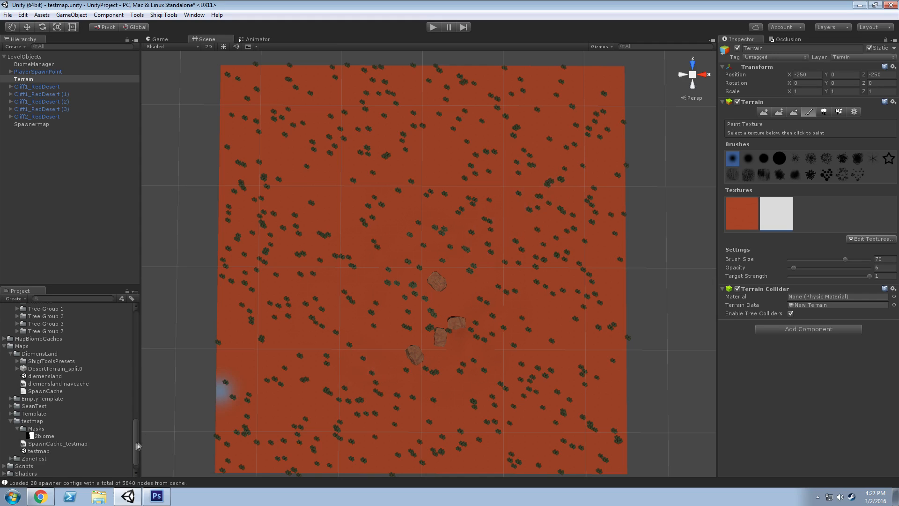
{"action": "scroll", "coordinate": [137, 445], "scroll_direction": "down", "scroll_amount": 1}
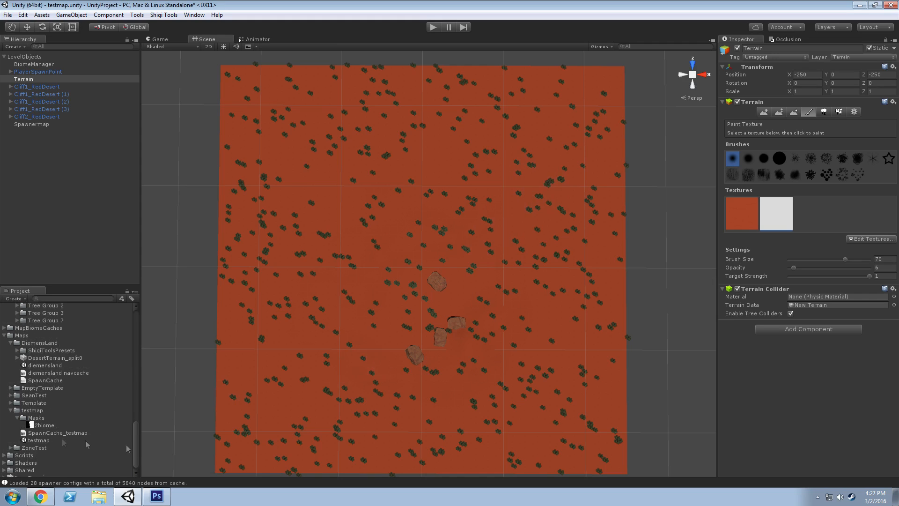
{"action": "left_click", "coordinate": [42, 427]}
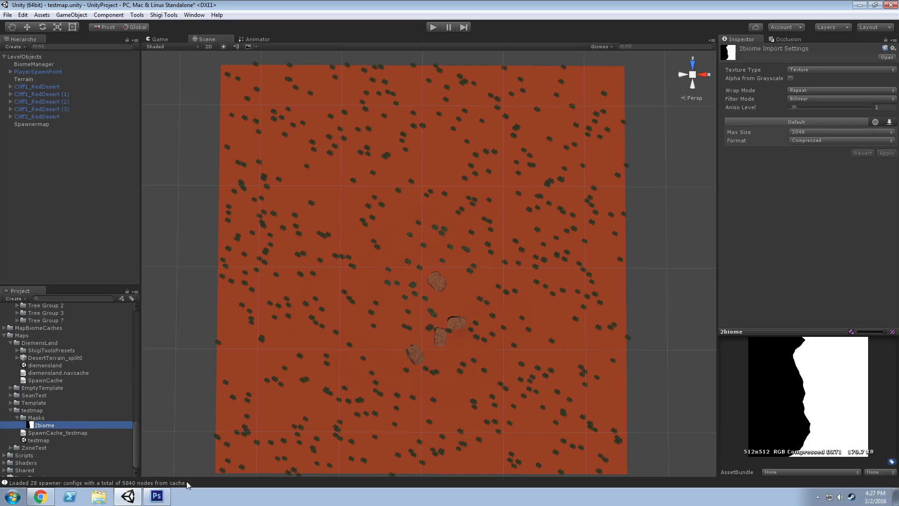
{"action": "left_click", "coordinate": [158, 498]}
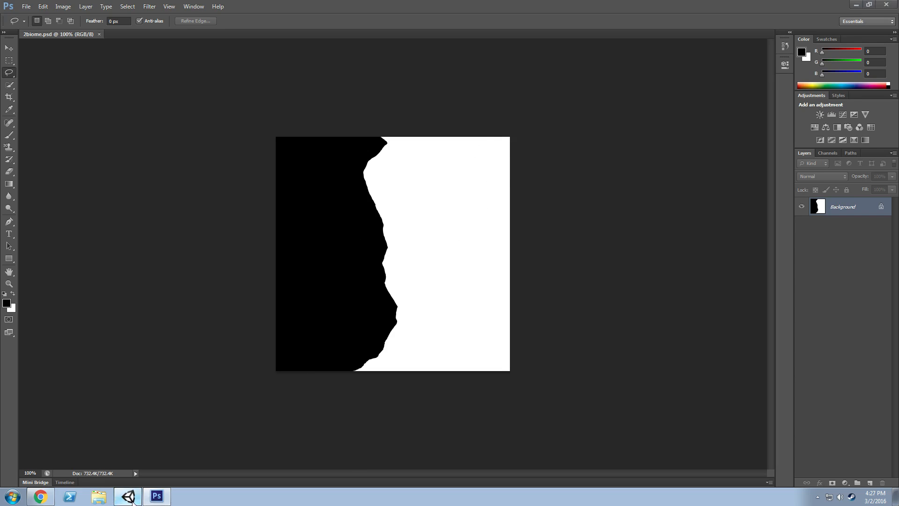
{"action": "left_click", "coordinate": [128, 495]}
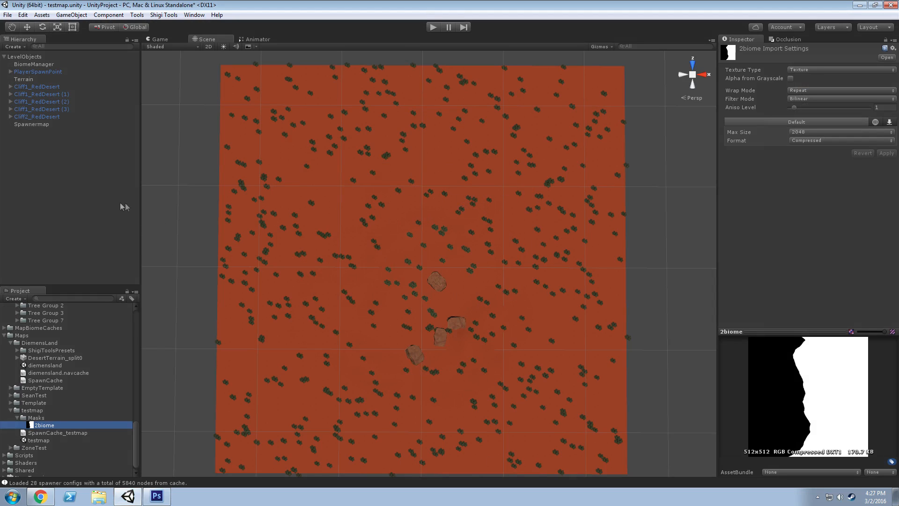
Select the terrain in the scene and open the Shigi Tools window over it.
{"action": "left_click", "coordinate": [430, 190]}
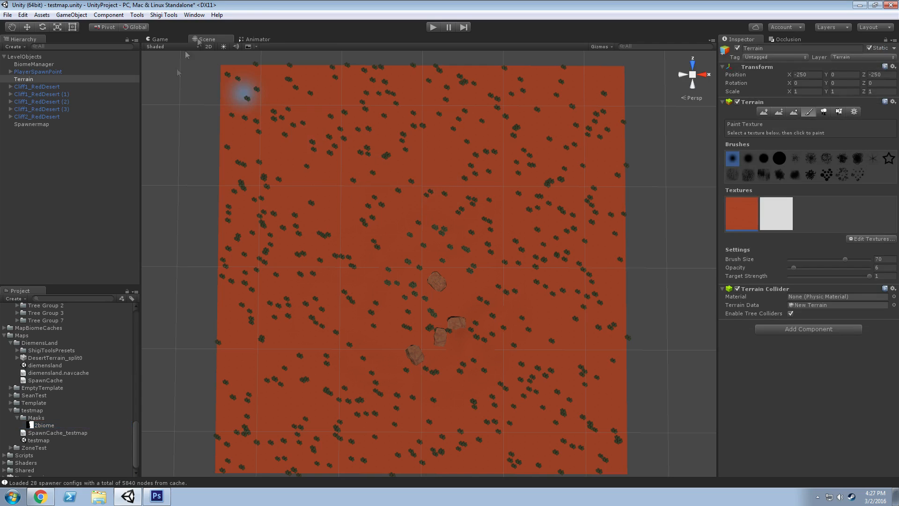
{"action": "left_click", "coordinate": [164, 15]}
{"action": "left_click", "coordinate": [174, 26]}
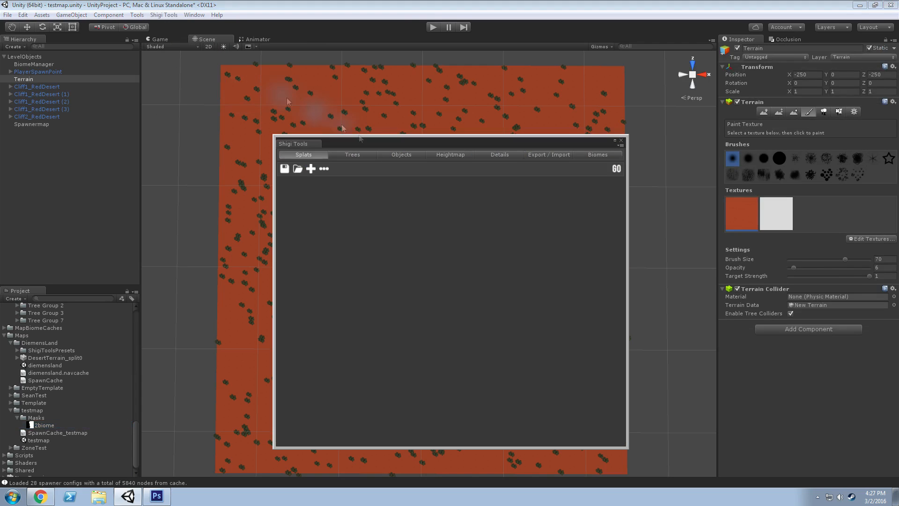
{"action": "left_click_drag", "start_coordinate": [375, 146], "coordinate": [401, 136]}
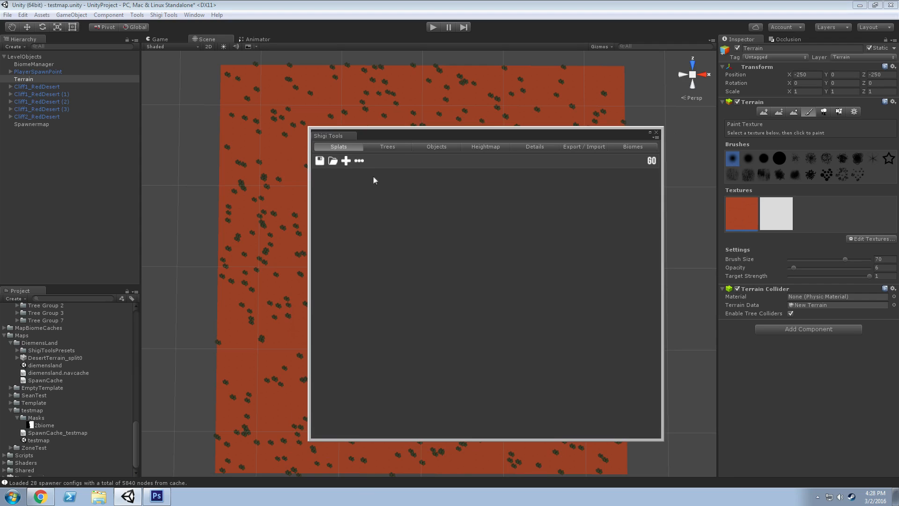
Add a splat Fill filter for BrownRippledSand1 without a texture mask and set its fill type to Absolute.
{"action": "left_click", "coordinate": [346, 162]}
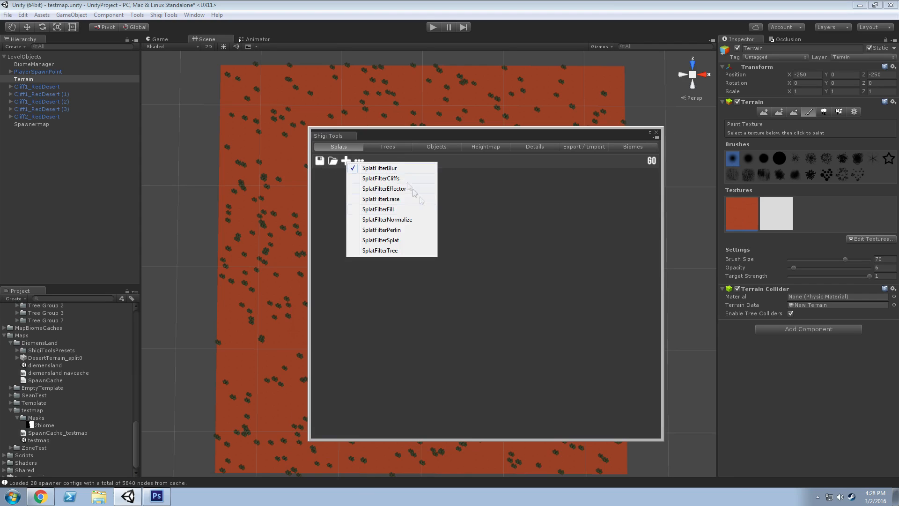
{"action": "left_click", "coordinate": [380, 210]}
{"action": "left_click", "coordinate": [320, 179]}
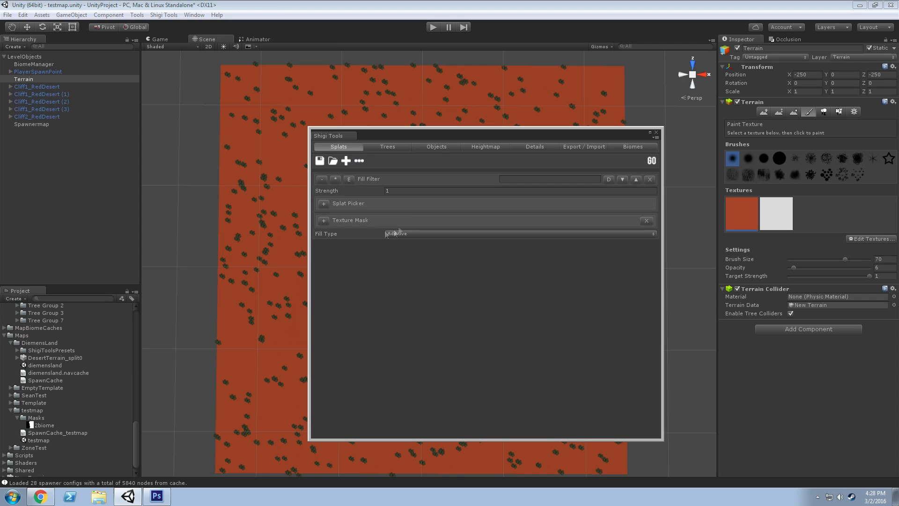
{"action": "left_click", "coordinate": [324, 204]}
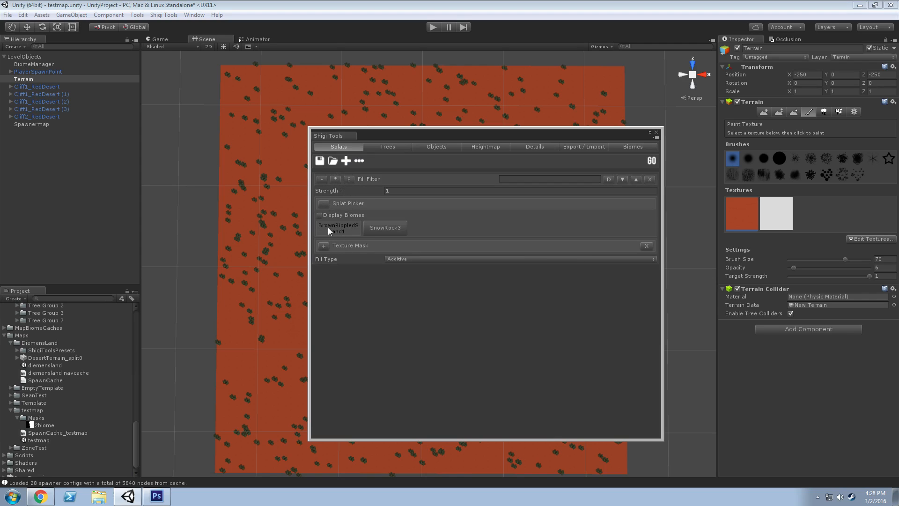
{"action": "left_click", "coordinate": [324, 245]}
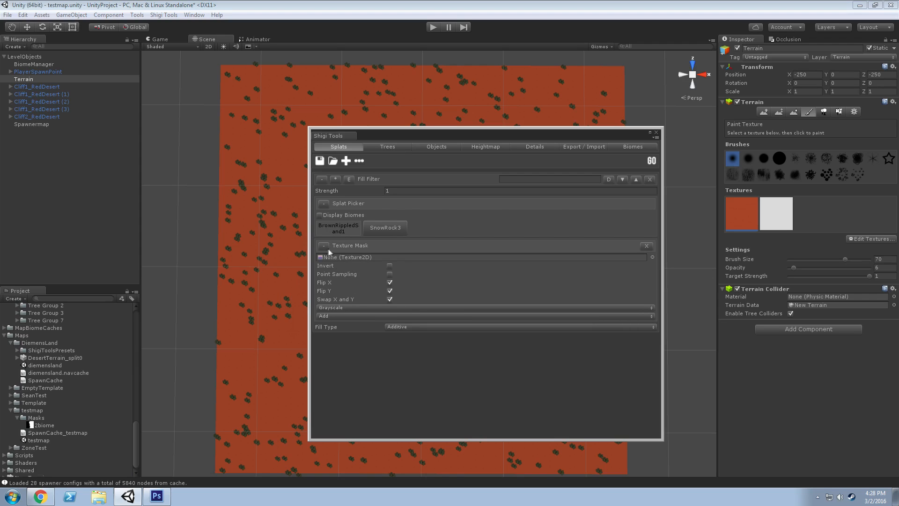
{"action": "left_click", "coordinate": [325, 247]}
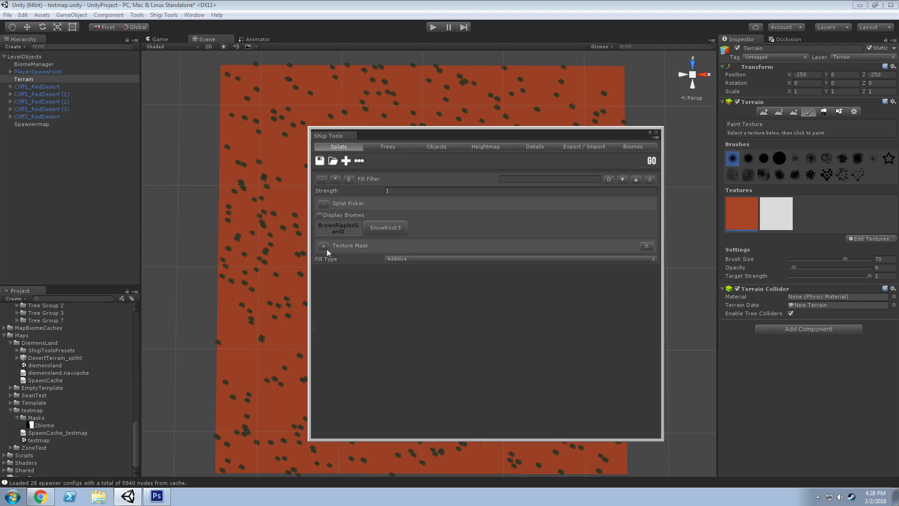
{"action": "left_click", "coordinate": [403, 259]}
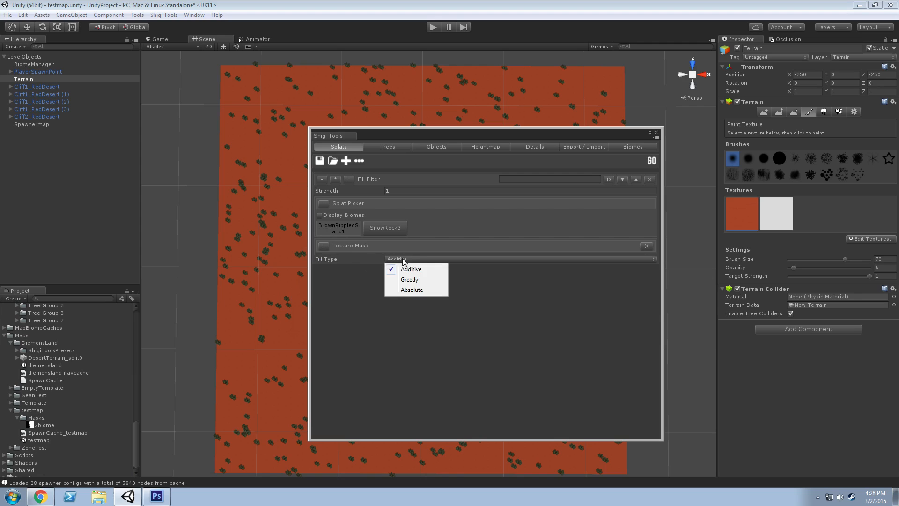
{"action": "left_click", "coordinate": [412, 289]}
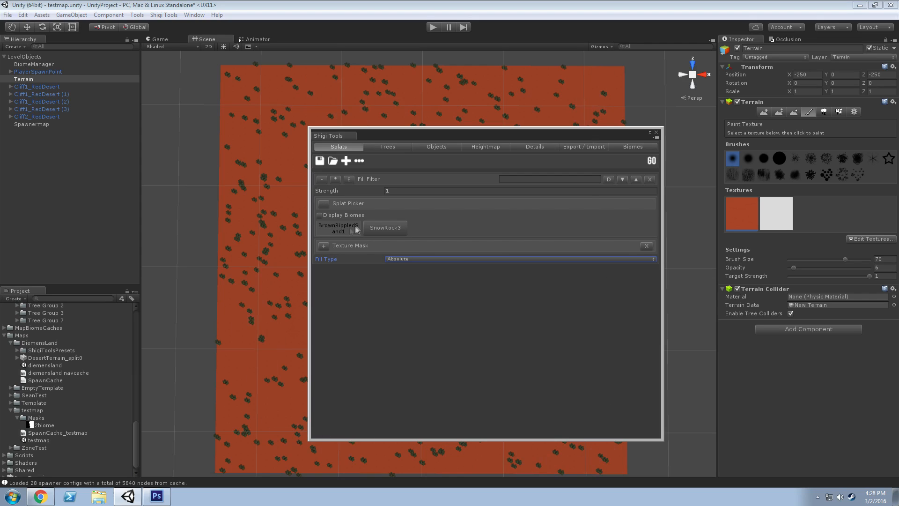
{"action": "left_click", "coordinate": [325, 204]}
{"action": "left_click", "coordinate": [323, 178]}
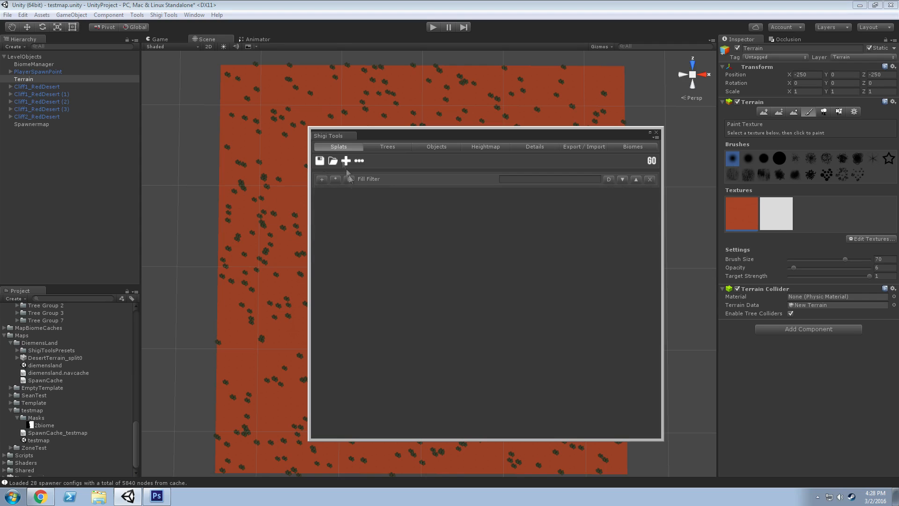
{"action": "left_click", "coordinate": [323, 179]}
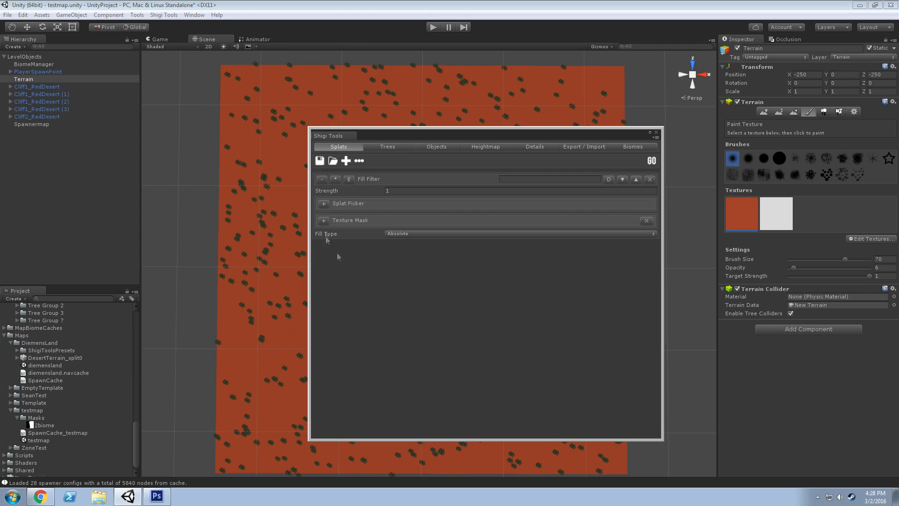
Add a second splat Fill filter that uses the SnowRock3 texture, with its fill type set to Greedy.
{"action": "left_click", "coordinate": [346, 162]}
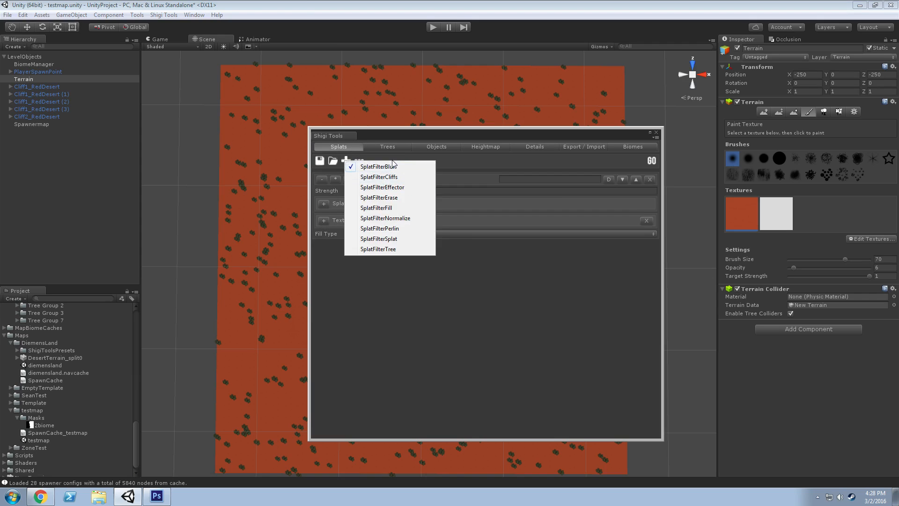
{"action": "left_click", "coordinate": [389, 208]}
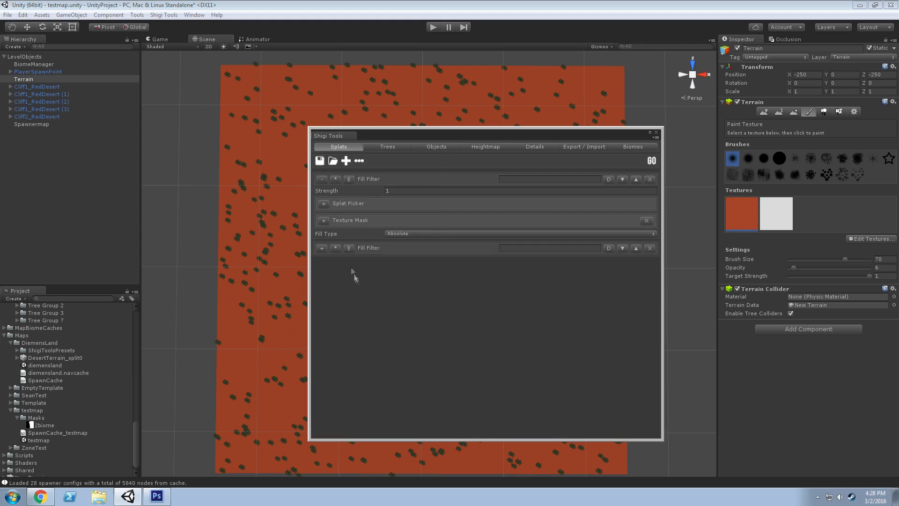
{"action": "left_click", "coordinate": [321, 248]}
{"action": "left_click", "coordinate": [324, 273]}
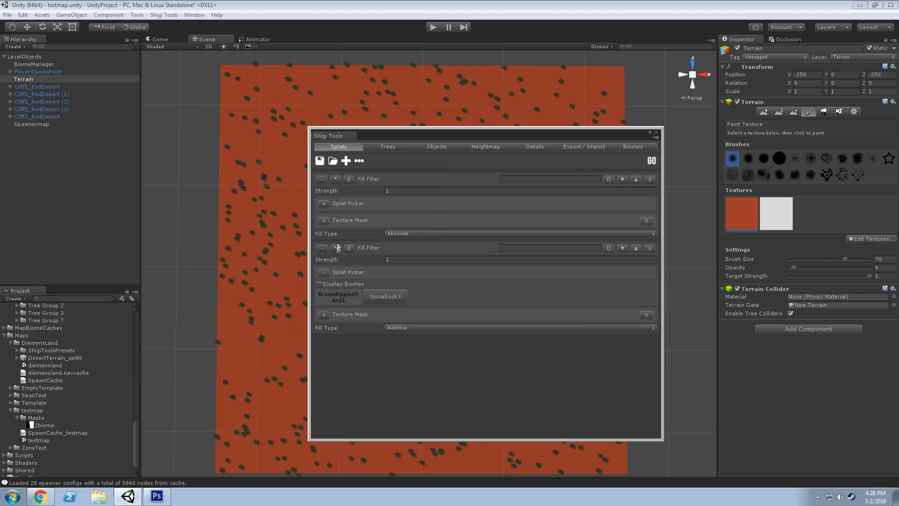
{"action": "left_click", "coordinate": [386, 298]}
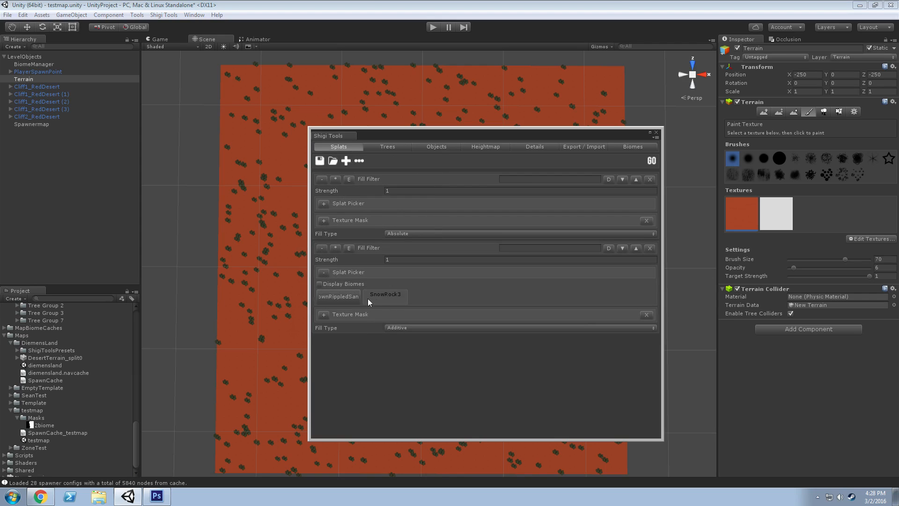
{"action": "left_click", "coordinate": [398, 327]}
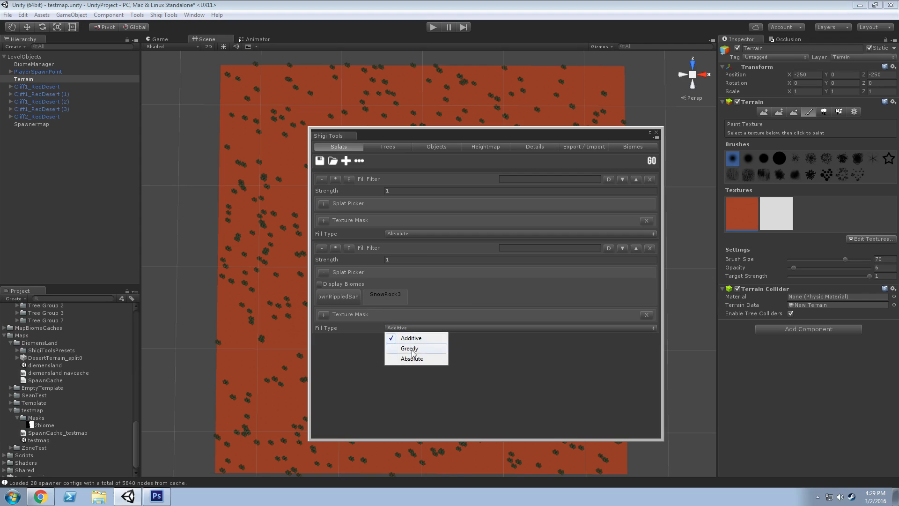
{"action": "left_click", "coordinate": [409, 349]}
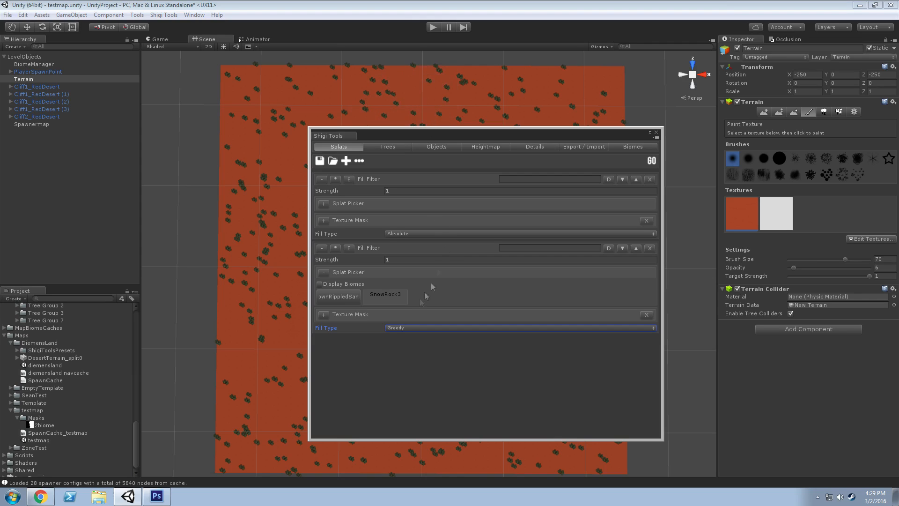
Assign 2biome from the testmap Masks folder as the texture mask of the SnowRock3 Fill filter.
{"action": "left_click", "coordinate": [324, 314]}
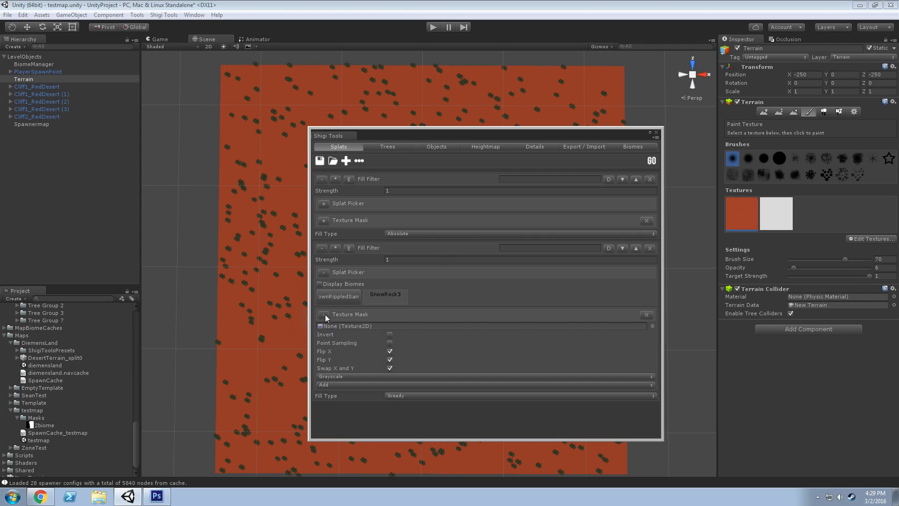
{"action": "left_click", "coordinate": [323, 314]}
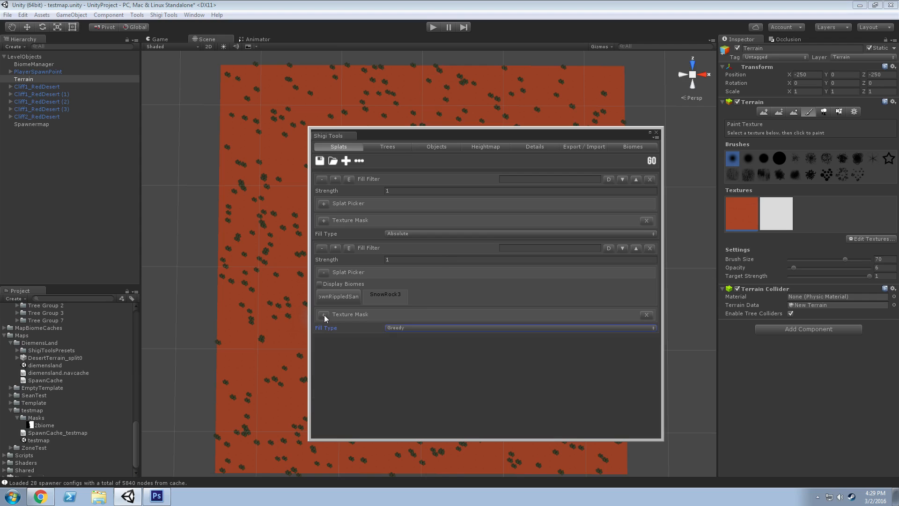
{"action": "left_click", "coordinate": [323, 314]}
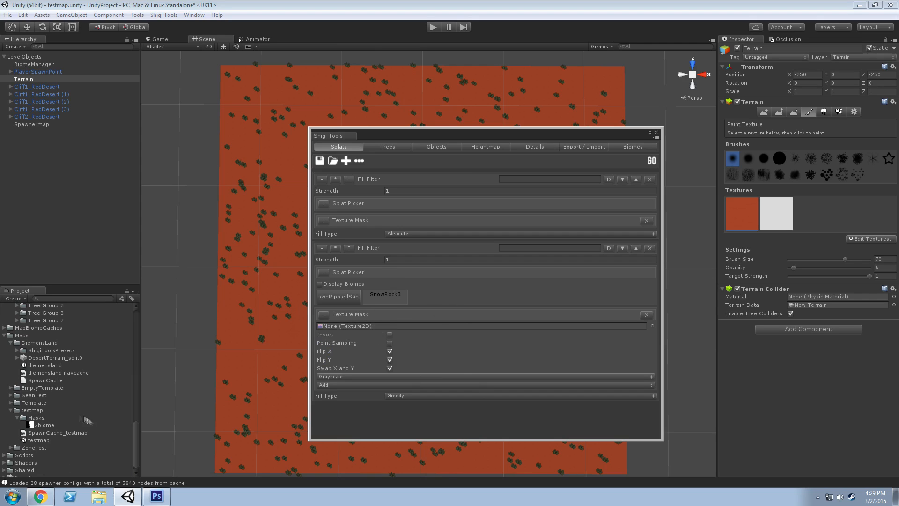
{"action": "left_click_drag", "start_coordinate": [37, 425], "coordinate": [376, 325]}
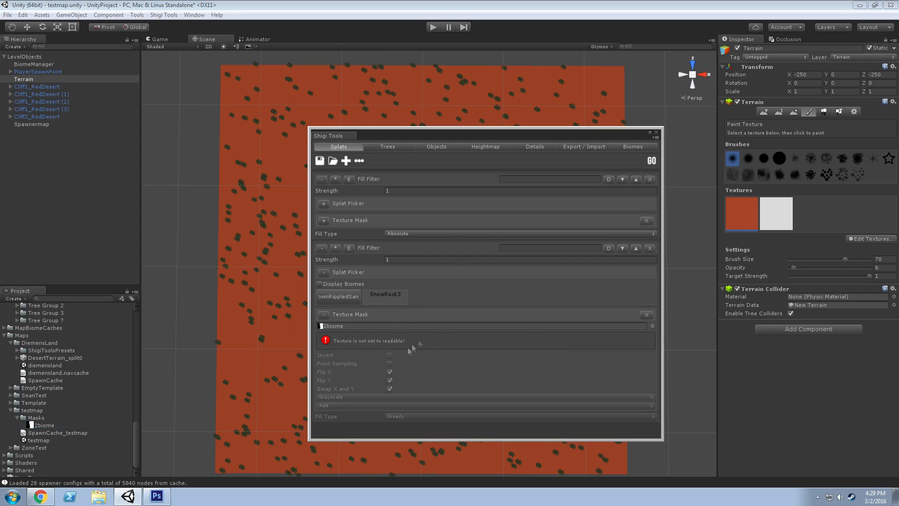
Change the 2biome texture type to Advanced, enable Read/Write, apply the import settings, and return to Shigi Tools.
{"action": "left_click", "coordinate": [42, 425]}
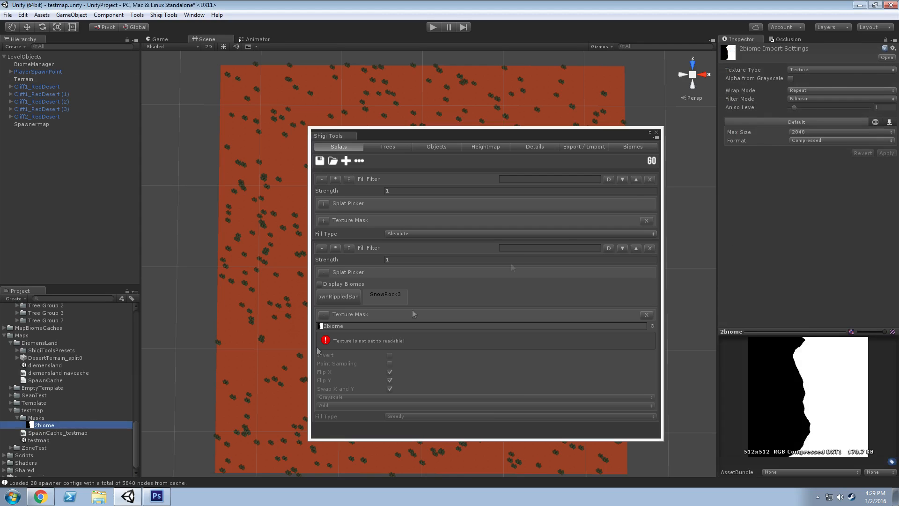
{"action": "left_click", "coordinate": [829, 69]}
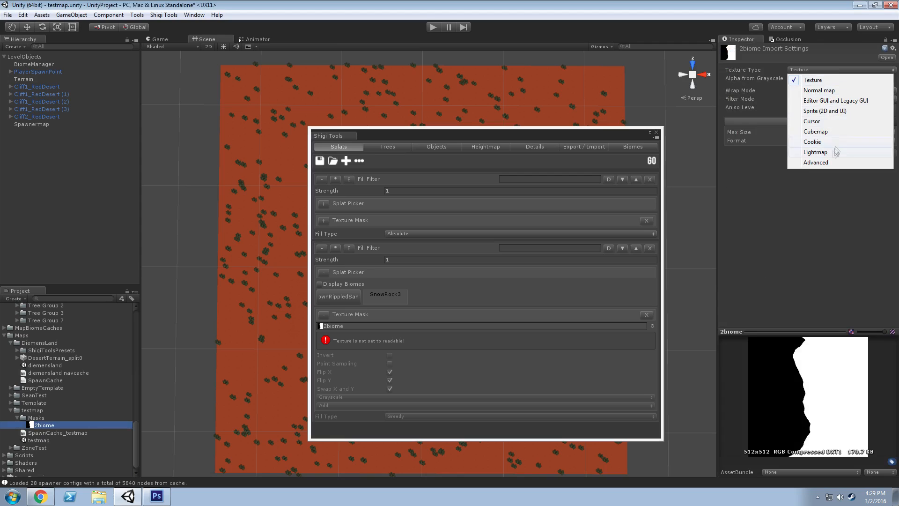
{"action": "left_click", "coordinate": [825, 163]}
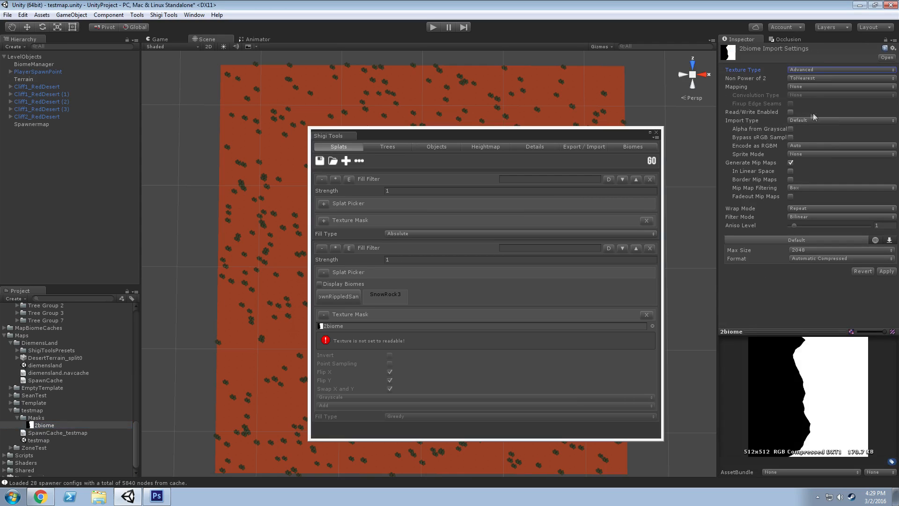
{"action": "left_click", "coordinate": [791, 113]}
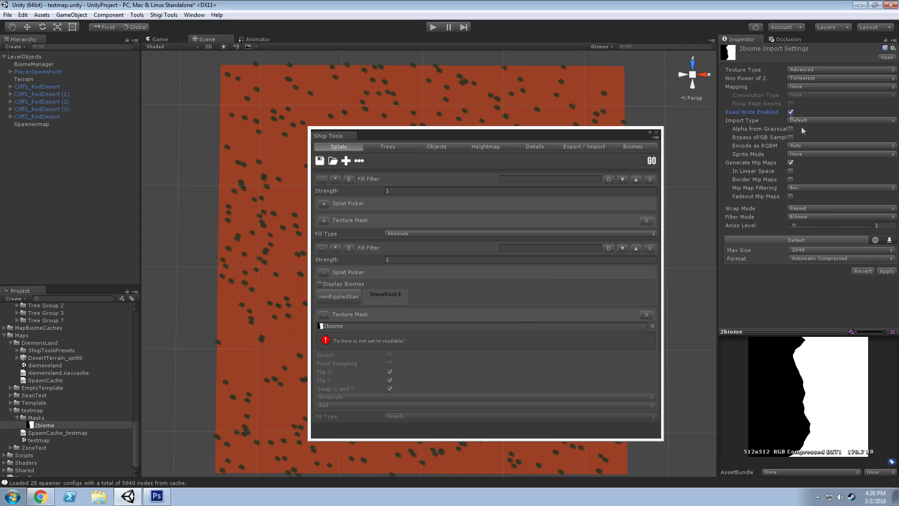
{"action": "left_click", "coordinate": [891, 273]}
{"action": "left_click", "coordinate": [423, 136]}
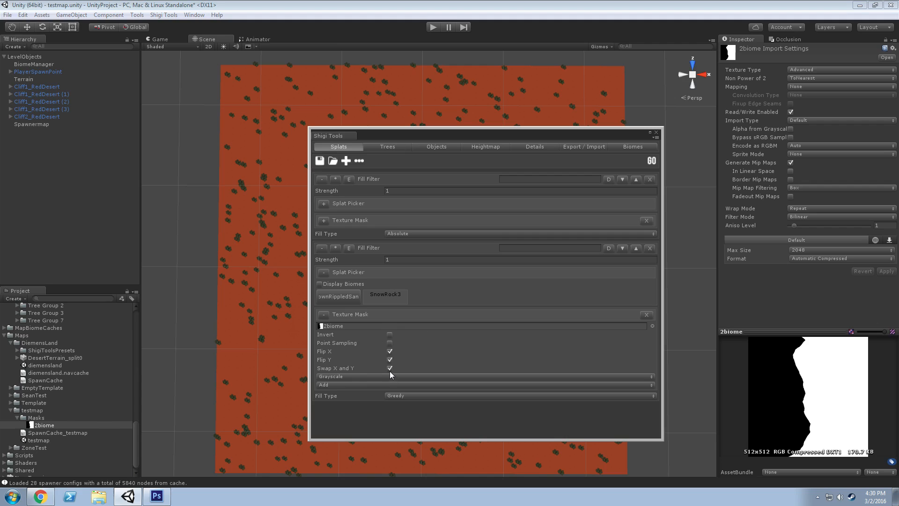
Review the blend modes available for the SnowRock3 filter's texture mask, keeping Add.
{"action": "left_click_drag", "start_coordinate": [443, 137], "coordinate": [401, 140]}
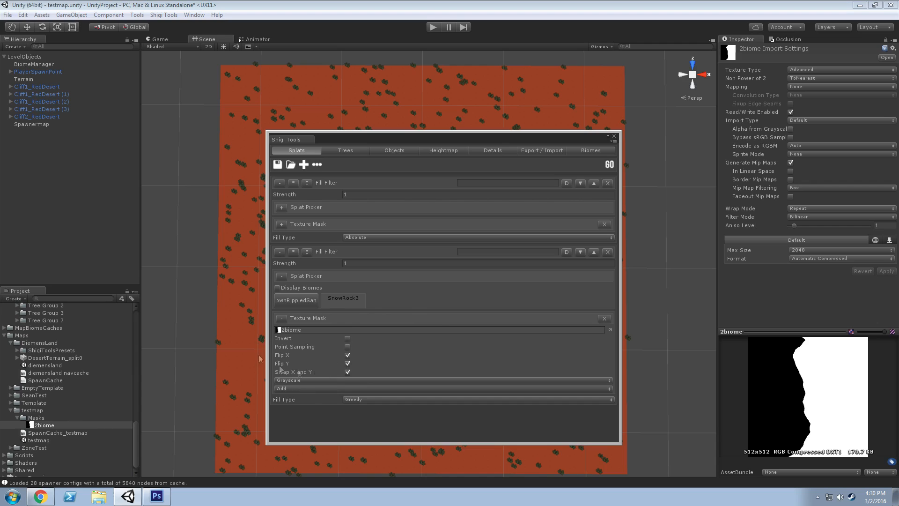
{"action": "left_click", "coordinate": [299, 389]}
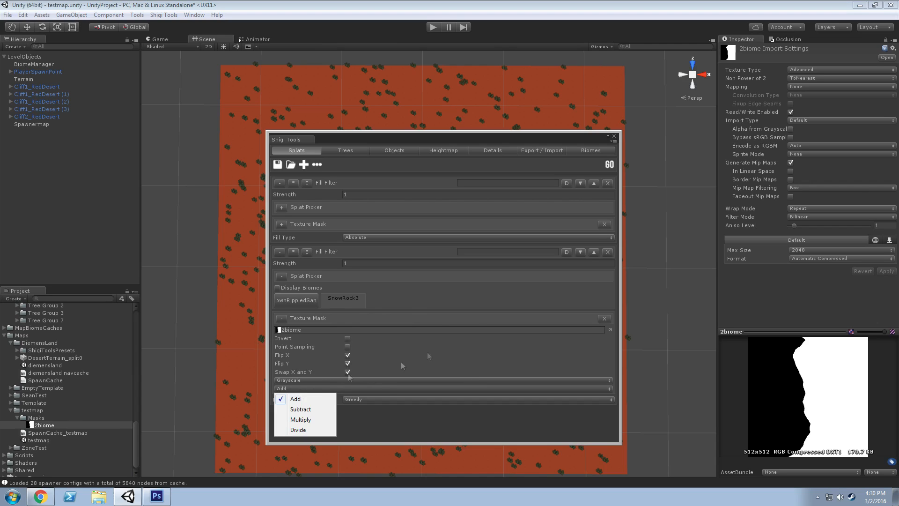
{"action": "left_click", "coordinate": [506, 319]}
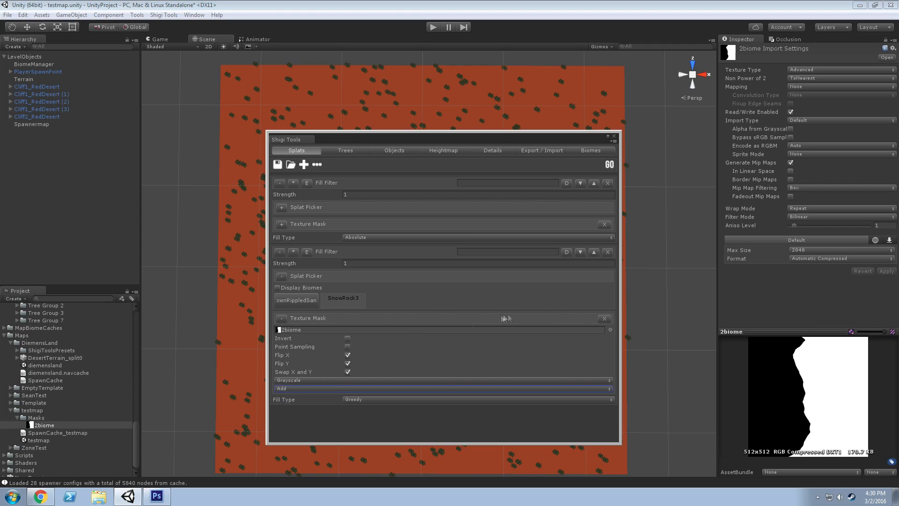
Run the splat filters on the terrain, then turn off Flip X in the SnowRock3 texture mask and run them again.
{"action": "left_click", "coordinate": [282, 318]}
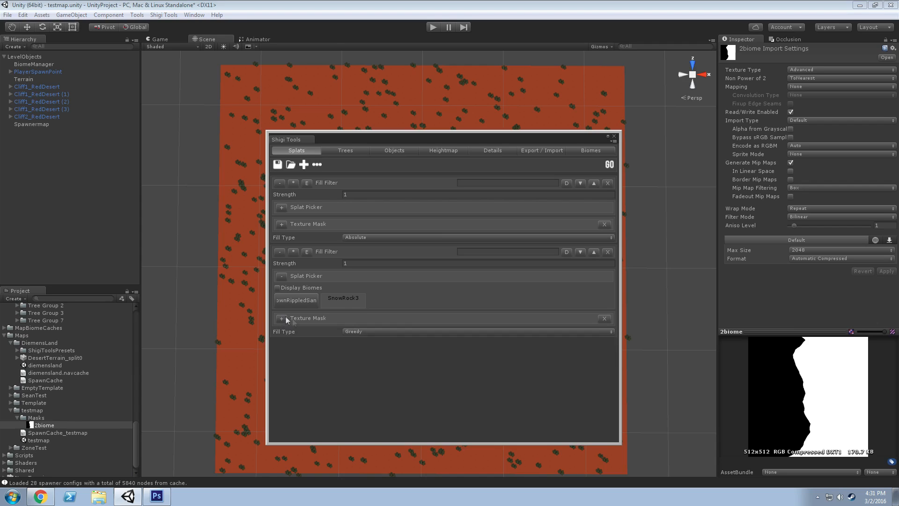
{"action": "left_click", "coordinate": [610, 164]}
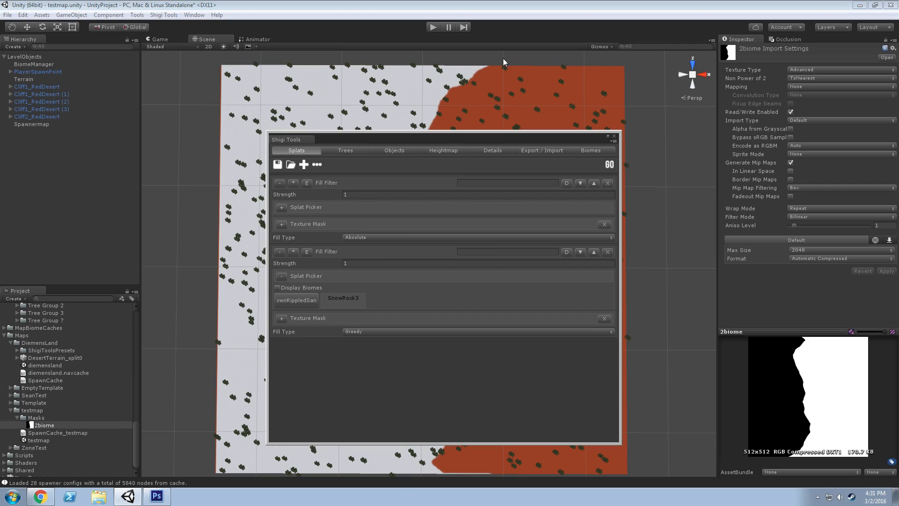
{"action": "left_click", "coordinate": [282, 318]}
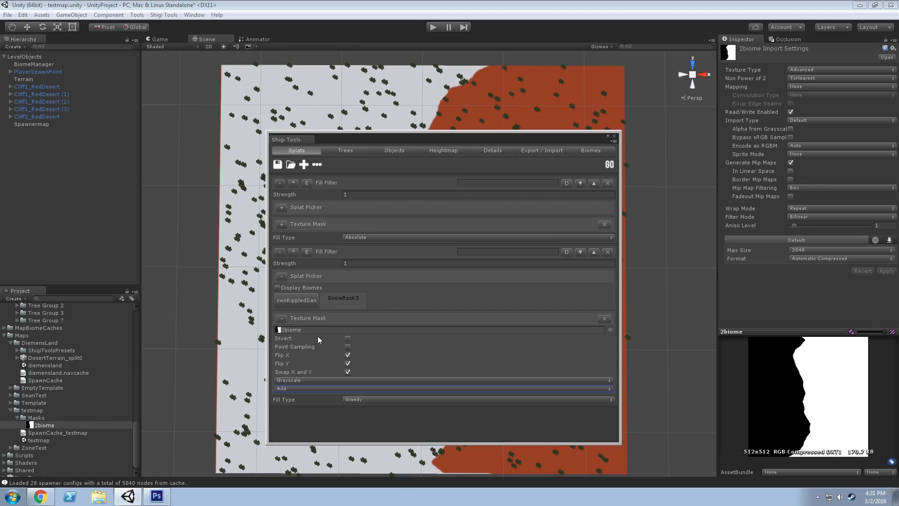
{"action": "left_click", "coordinate": [347, 355]}
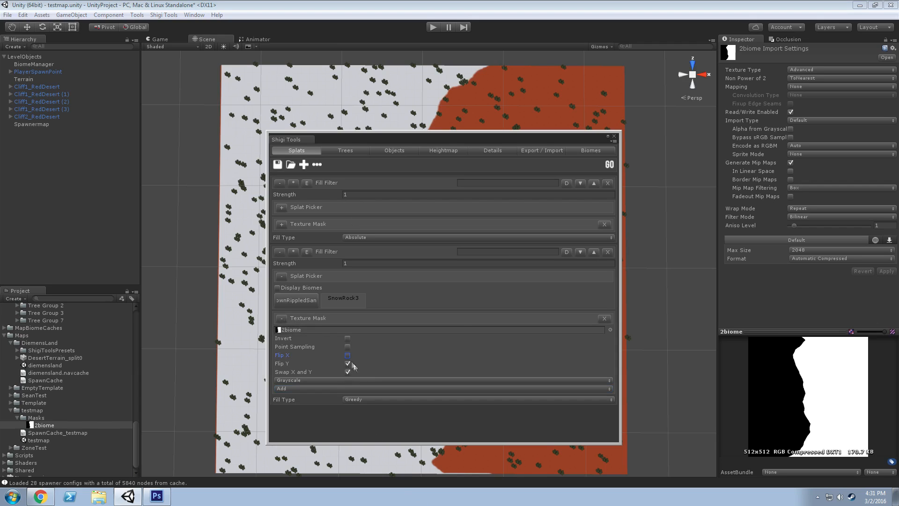
{"action": "left_click", "coordinate": [610, 164]}
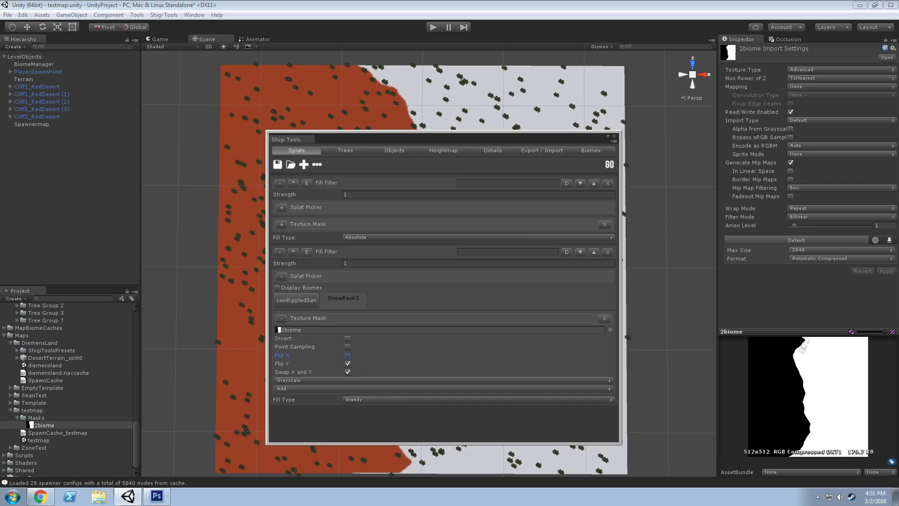
Turn off Flip Y in the SnowRock3 filter's 2biome mask and rerun the splat filters to compare the terrain with the mask.
{"action": "left_click_drag", "start_coordinate": [516, 138], "coordinate": [562, 143]}
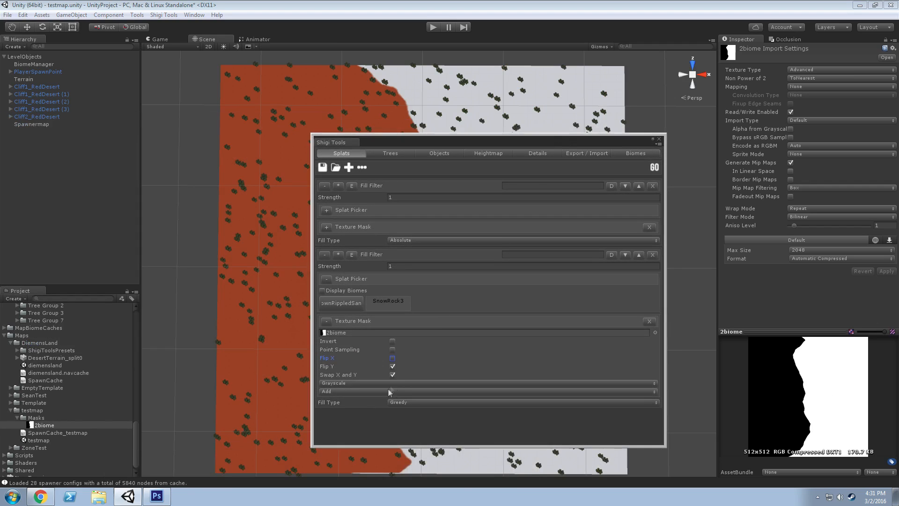
{"action": "left_click", "coordinate": [654, 167]}
{"action": "left_click_drag", "start_coordinate": [524, 138], "coordinate": [552, 151]}
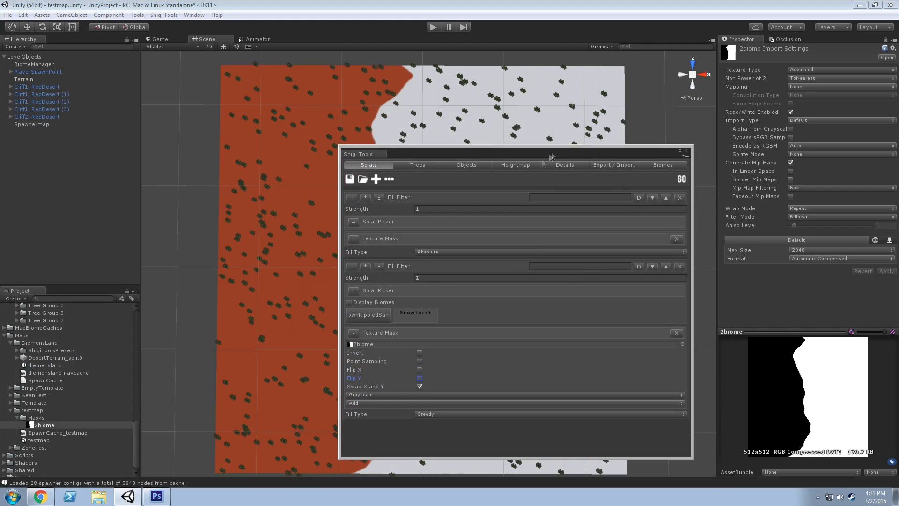
{"action": "left_click_drag", "start_coordinate": [315, 256], "coordinate": [327, 251], "text": "alt"}
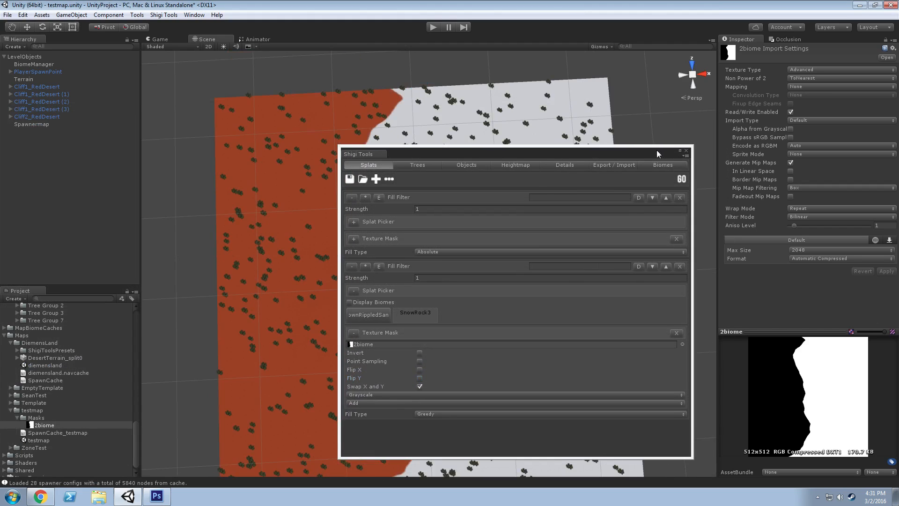
Start saving the splat setup as a preset and create a Shigitoolspresets folder for it inside the project's maps folder.
{"action": "left_click", "coordinate": [349, 179]}
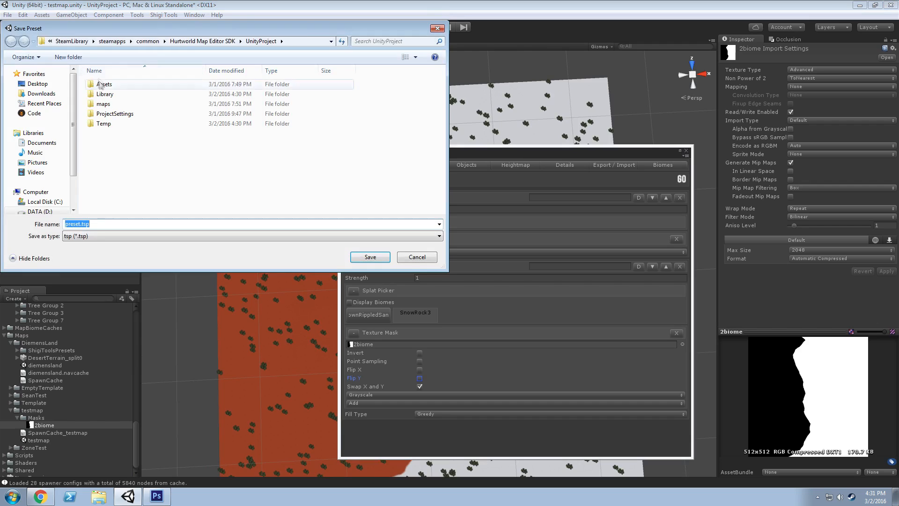
{"action": "double_click", "coordinate": [110, 106]}
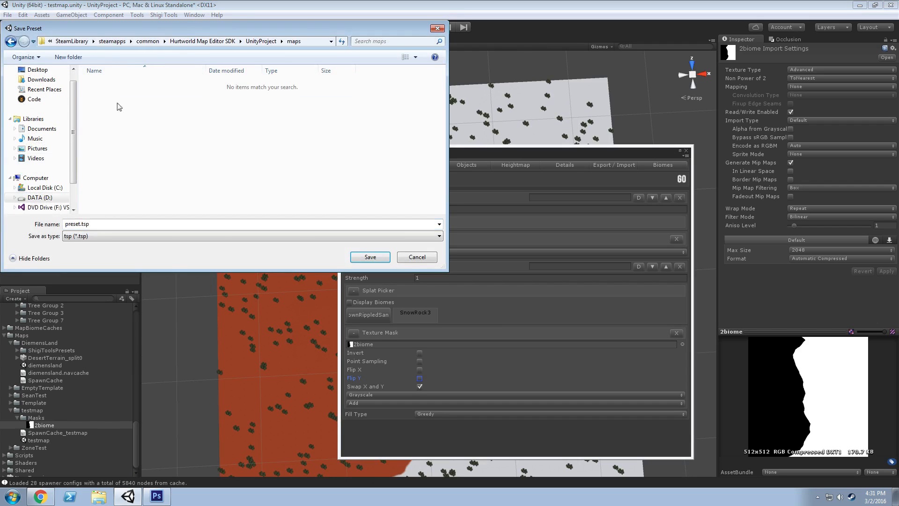
{"action": "right_click", "coordinate": [172, 179]}
{"action": "mouse_move", "coordinate": [281, 309]}
{"action": "left_click", "coordinate": [328, 309]}
{"action": "type", "text": "Shigitoolspresets"}
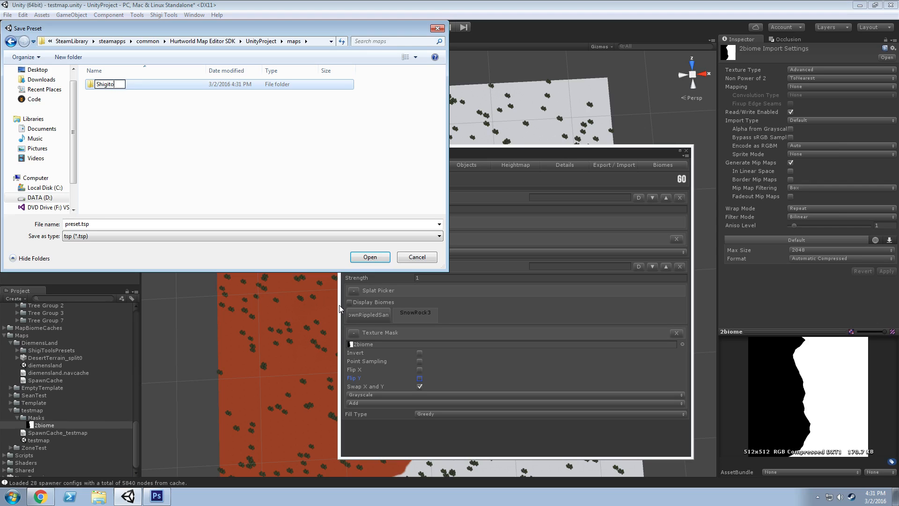
{"action": "key", "text": "Return"}
{"action": "key", "text": "Return"}
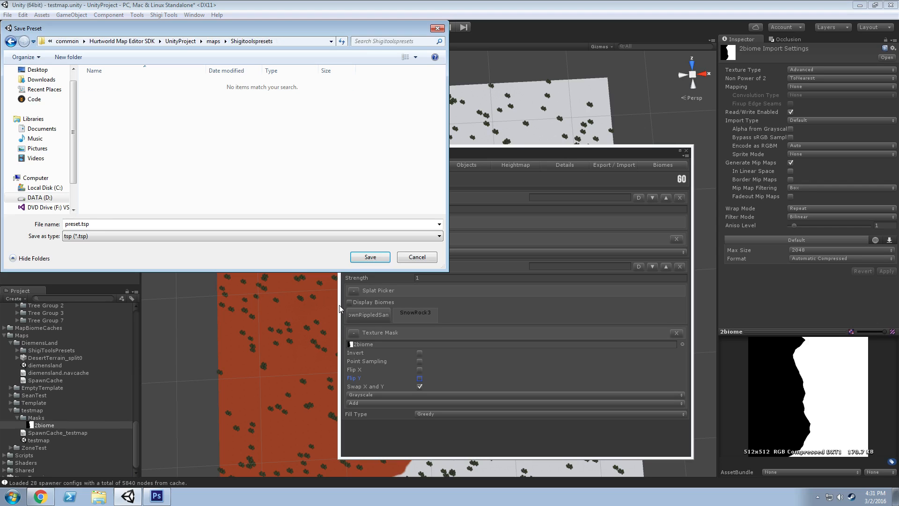
Name the splat preset and save it as a tsp file in the Shigitoolspresets folder.
{"action": "left_click", "coordinate": [105, 224]}
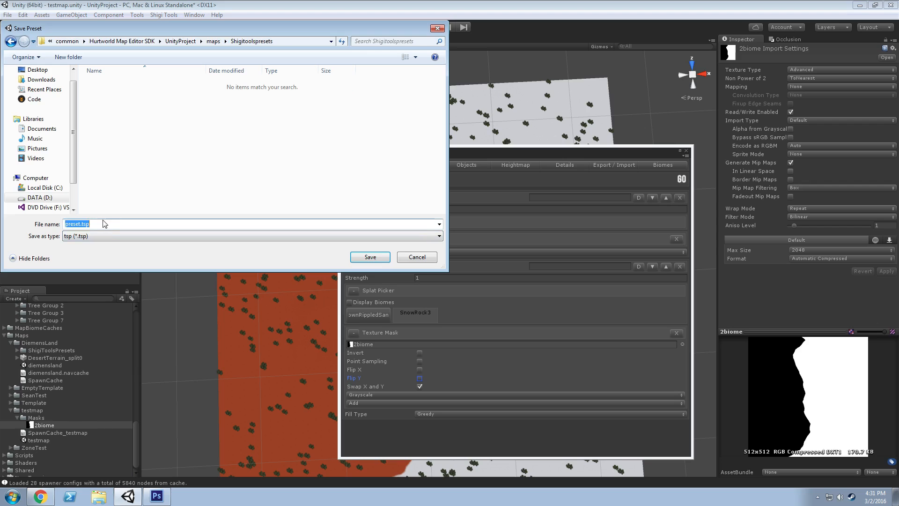
{"action": "type", "text": "s"}
{"action": "key", "text": "Return"}
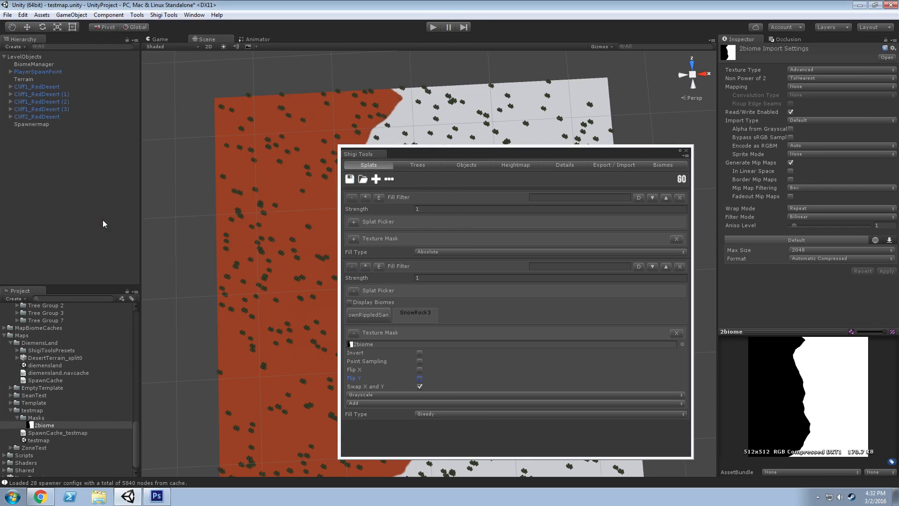
Close Shigi Tools and examine the border between the snow and red sand close up, near the Cliff2_RedDesert rock.
{"action": "left_click", "coordinate": [687, 151]}
{"action": "right_click_drag", "start_coordinate": [414, 187], "coordinate": [534, 482]}
{"action": "key", "text": "w"}
{"action": "left_click", "coordinate": [559, 309]}
{"action": "right_click_drag", "start_coordinate": [560, 309], "coordinate": [374, 356]}
{"action": "right_click_drag", "start_coordinate": [436, 293], "coordinate": [305, 409]}
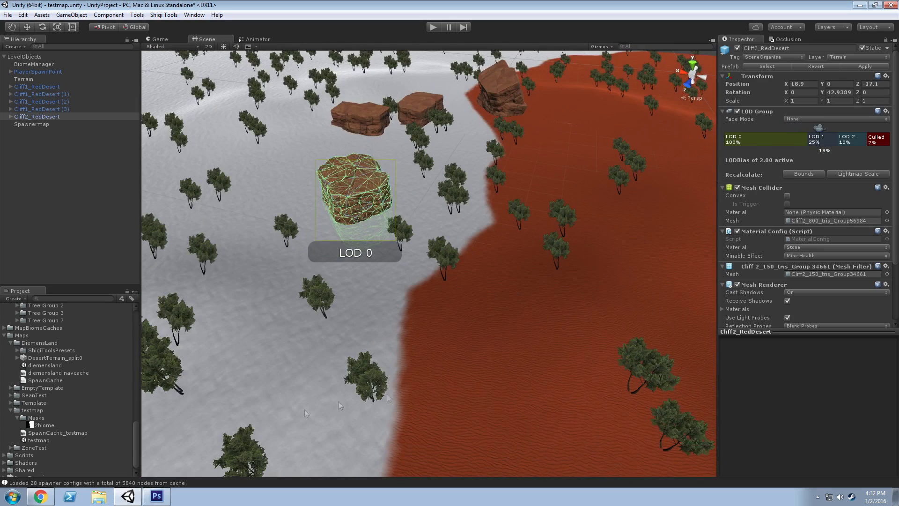
Switch to the 2biome mask in Photoshop, try the last-used Gaussian Blur on it, and undo it.
{"action": "left_click", "coordinate": [157, 496]}
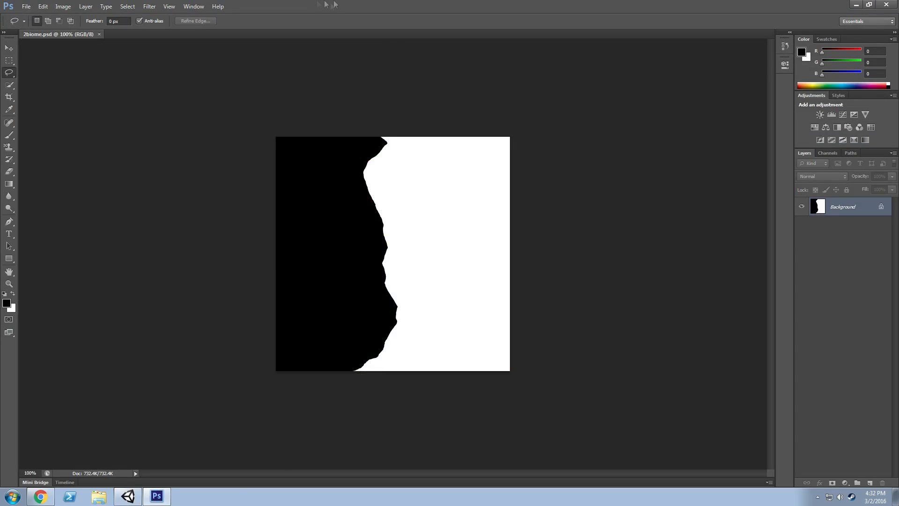
{"action": "left_click", "coordinate": [150, 6]}
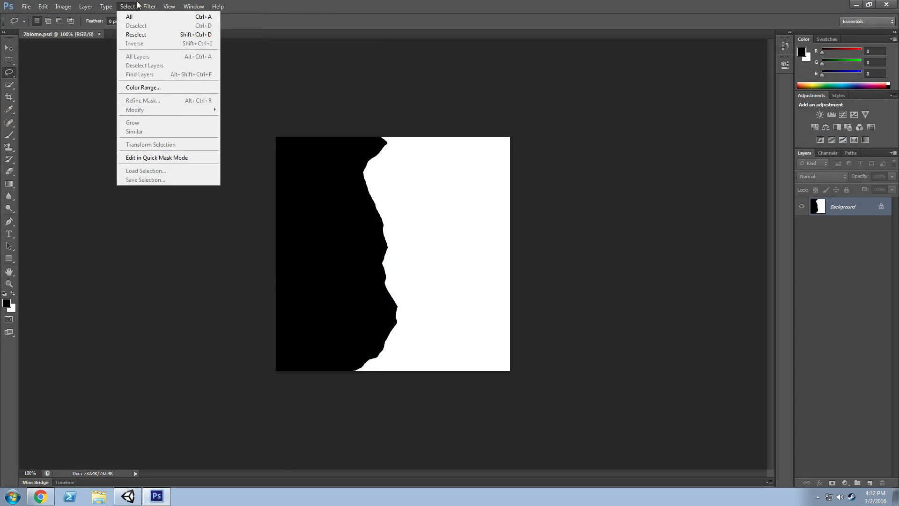
{"action": "left_click", "coordinate": [161, 14]}
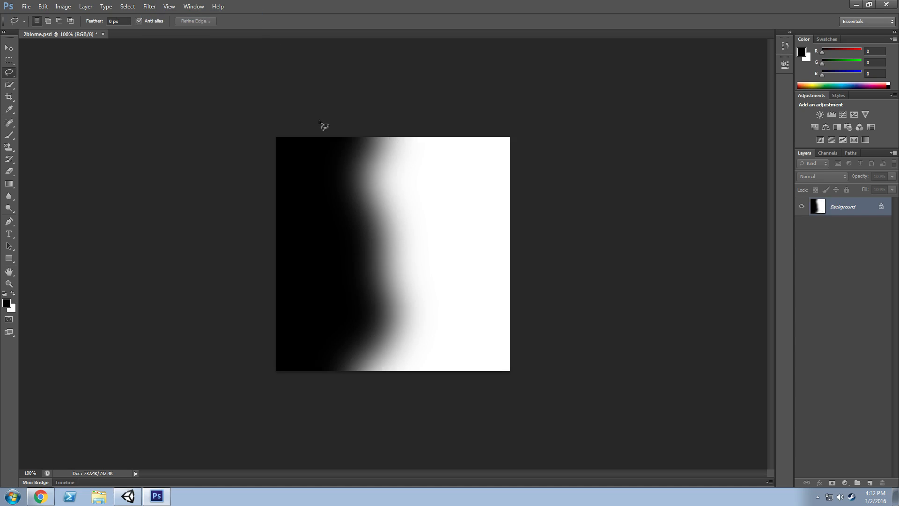
{"action": "key", "text": "ctrl+z"}
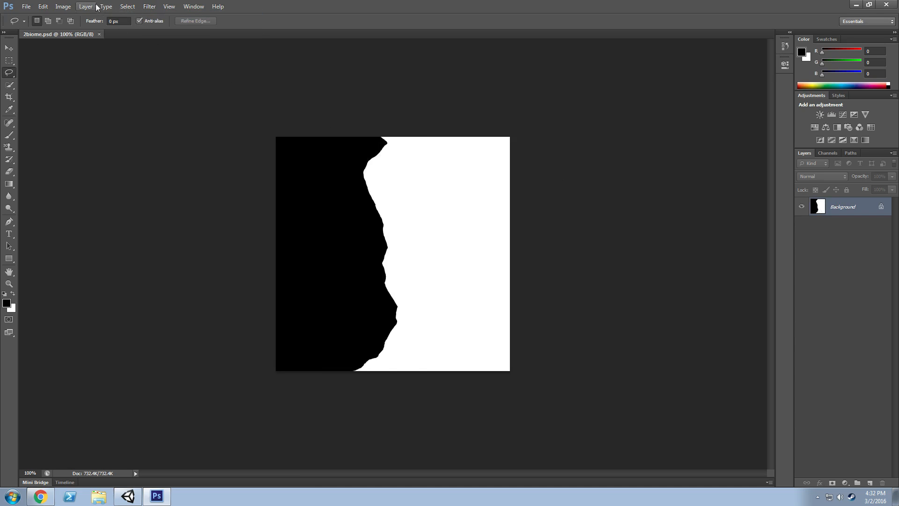
Apply a Gaussian Blur with a radius of 37.4 pixels to the 2biome mask.
{"action": "left_click", "coordinate": [148, 6]}
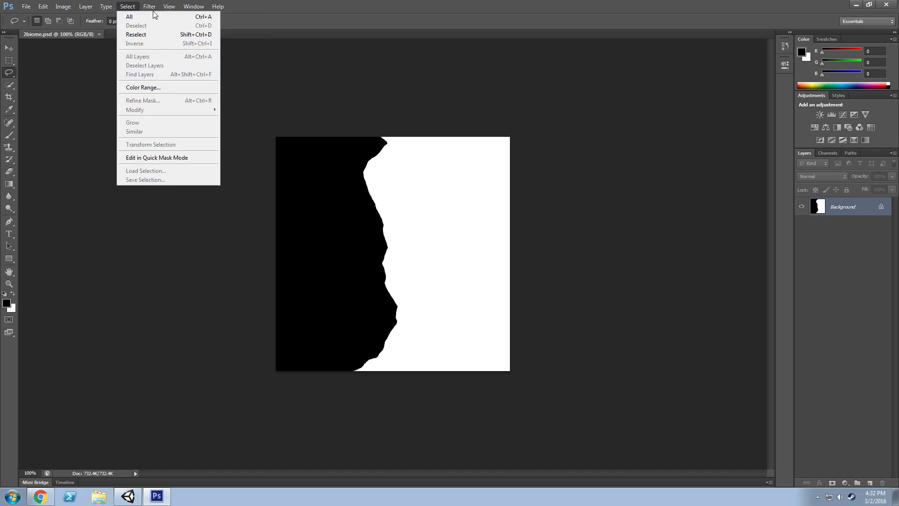
{"action": "mouse_move", "coordinate": [171, 101]}
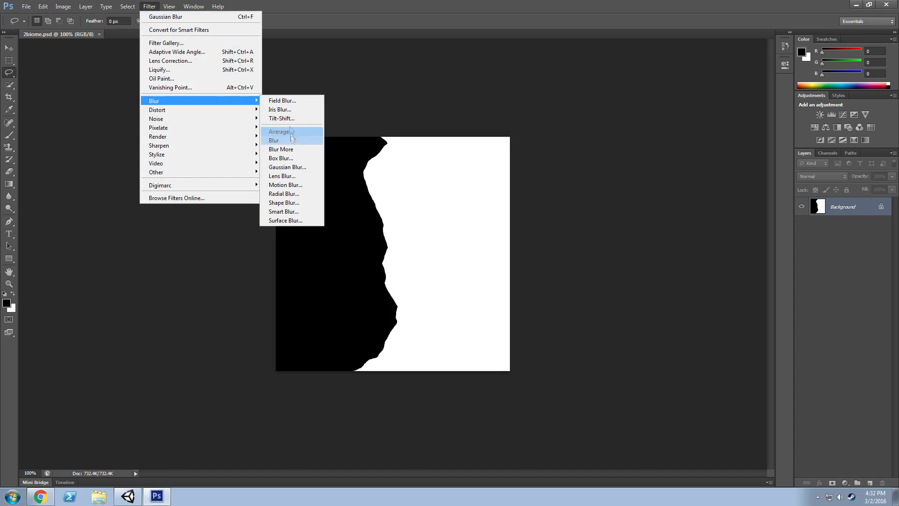
{"action": "left_click", "coordinate": [286, 167]}
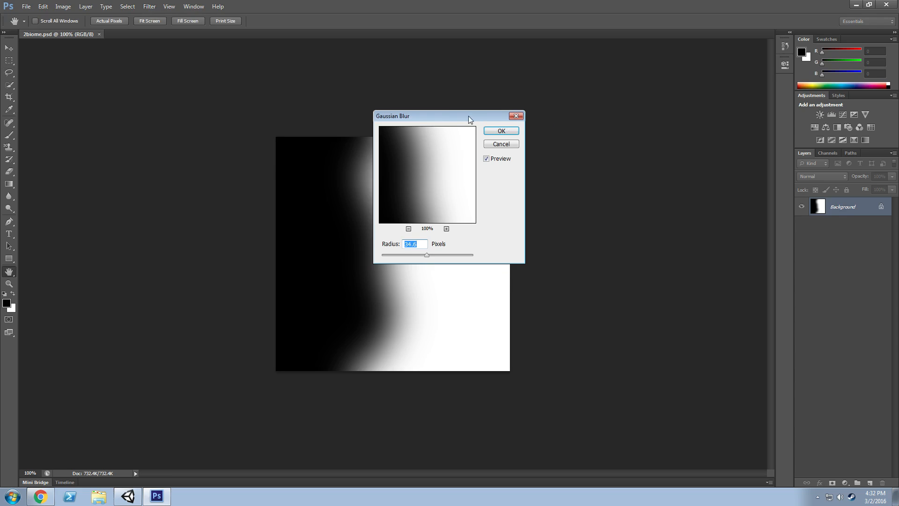
{"action": "left_click_drag", "start_coordinate": [469, 119], "coordinate": [636, 134]}
{"action": "mouse_move", "coordinate": [595, 270]}
{"action": "left_mouse_down"}
{"action": "mouse_move", "coordinate": [572, 269]}
{"action": "mouse_move", "coordinate": [610, 272]}
{"action": "mouse_move", "coordinate": [596, 273]}
{"action": "left_mouse_up"}
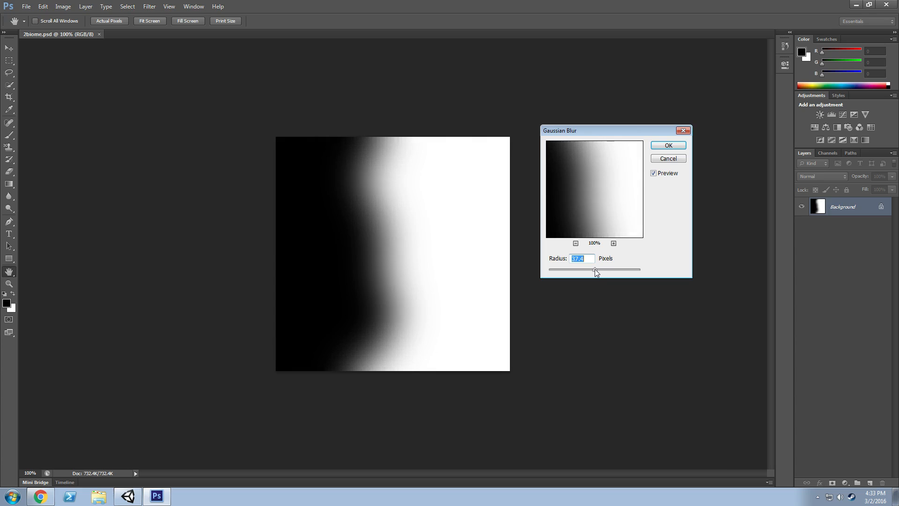
{"action": "left_click", "coordinate": [668, 145]}
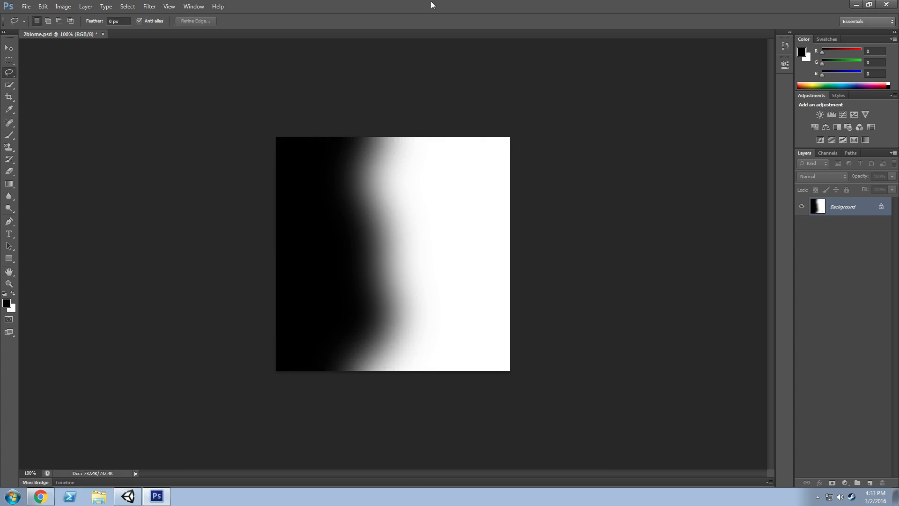
Return to Unity, select the 2biome texture in the testmap Masks folder, and reopen the Shigi Tools window.
{"action": "left_click", "coordinate": [856, 4]}
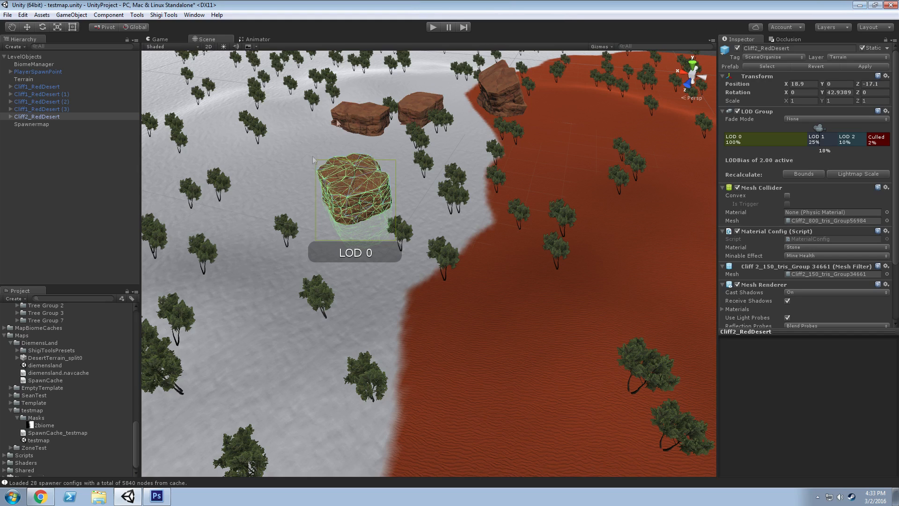
{"action": "left_click", "coordinate": [37, 426]}
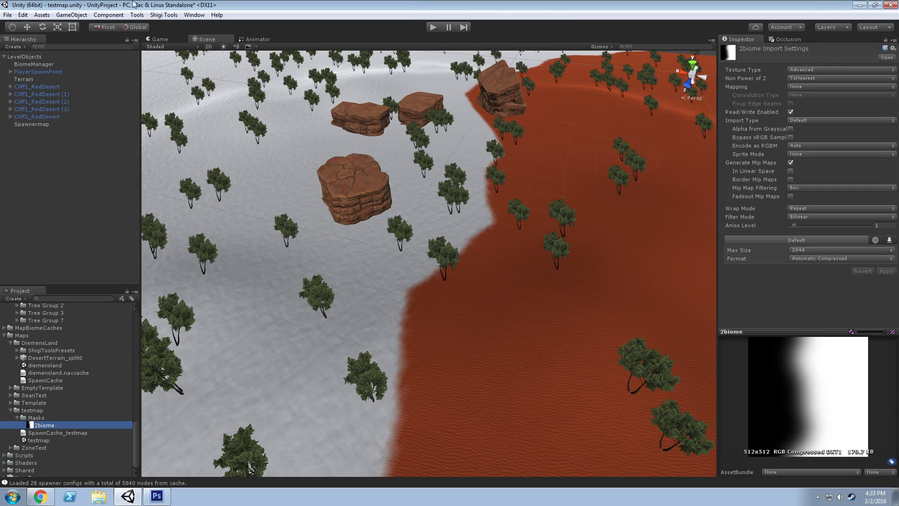
{"action": "left_click", "coordinate": [164, 14]}
{"action": "left_click", "coordinate": [180, 24]}
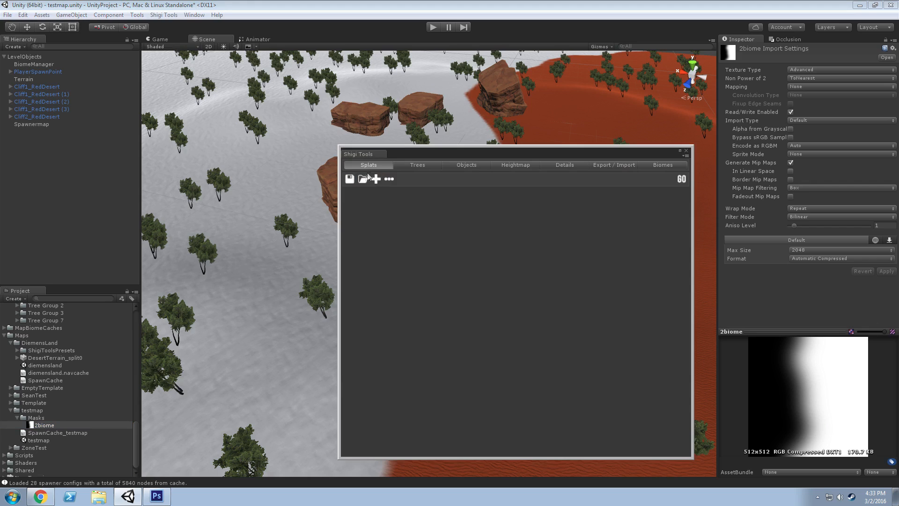
Load the saved splat preset from the Shigitoolspresets folder inside the project's maps folder.
{"action": "left_click", "coordinate": [363, 179]}
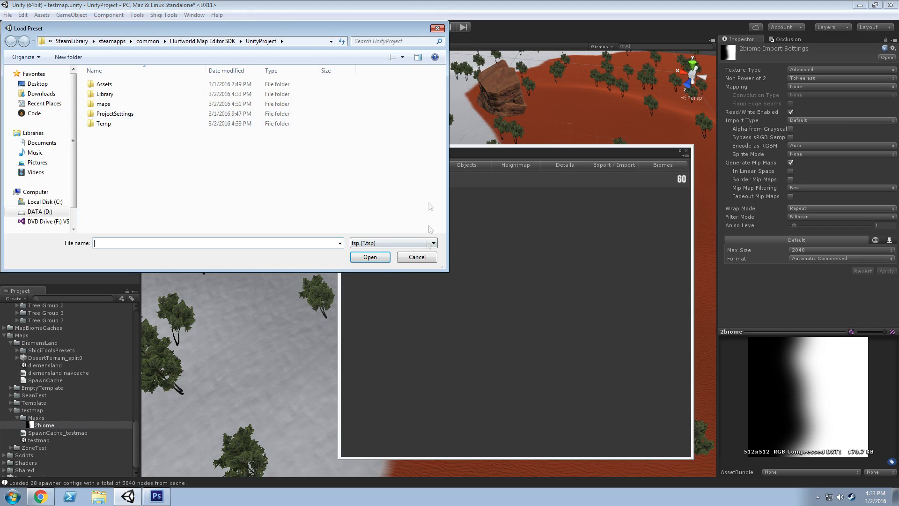
{"action": "left_click", "coordinate": [416, 256]}
{"action": "left_click_drag", "start_coordinate": [468, 154], "coordinate": [353, 155]}
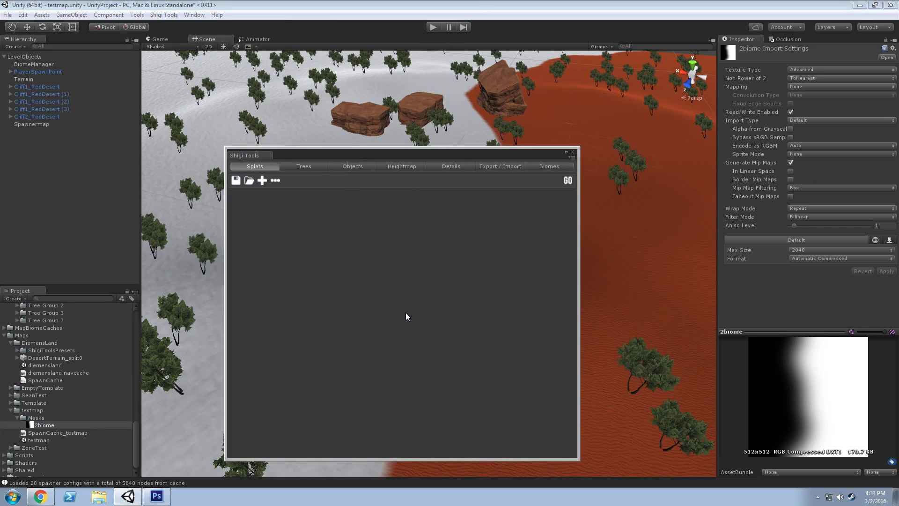
{"action": "left_click_drag", "start_coordinate": [307, 152], "coordinate": [316, 109]}
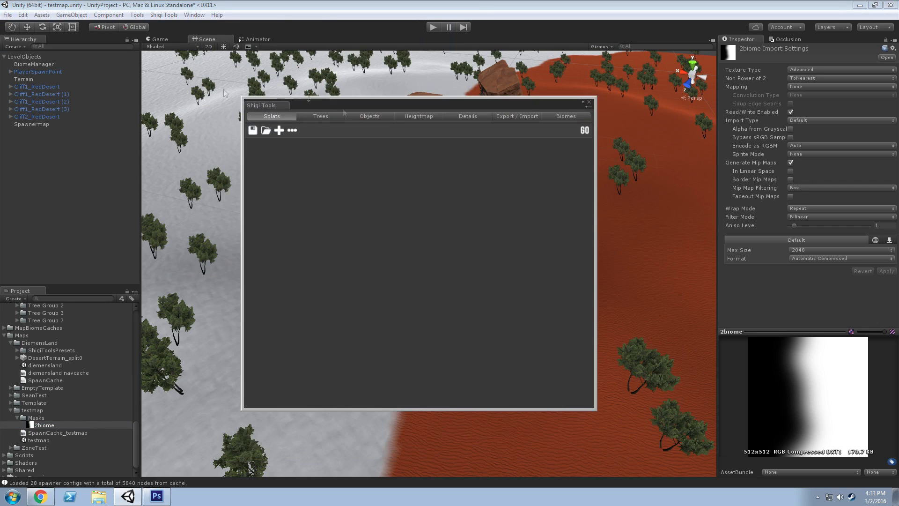
{"action": "left_click", "coordinate": [265, 131]}
{"action": "double_click", "coordinate": [110, 104]}
{"action": "double_click", "coordinate": [116, 87]}
{"action": "double_click", "coordinate": [115, 86]}
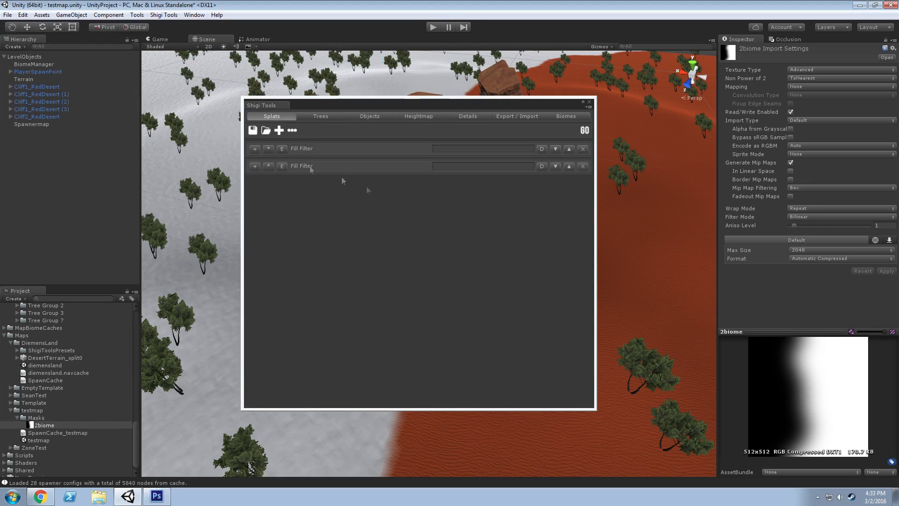
Expand the loaded Fill filters with the SnowRock3 splat picker and 2biome mask, and rerun them on the terrain.
{"action": "left_click", "coordinate": [255, 148]}
{"action": "left_click", "coordinate": [254, 217]}
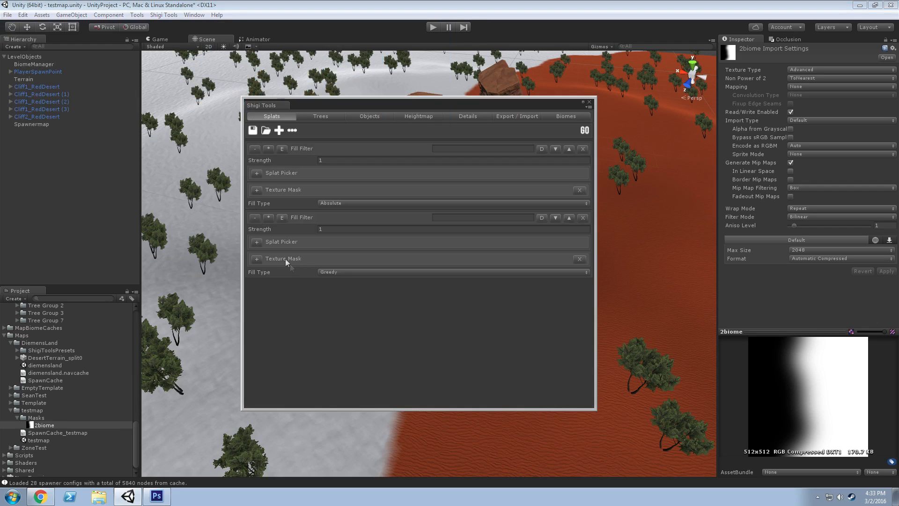
{"action": "left_click", "coordinate": [256, 242]}
{"action": "left_click", "coordinate": [256, 284]}
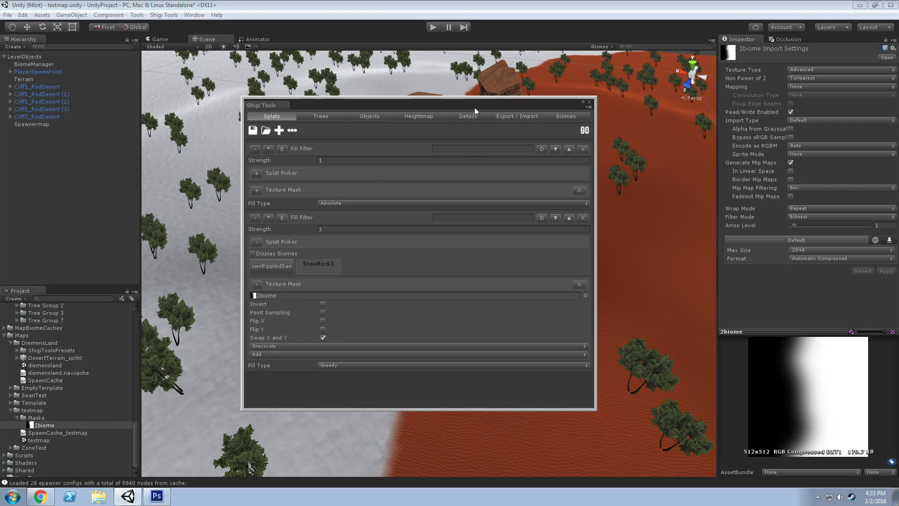
{"action": "left_click_drag", "start_coordinate": [522, 107], "coordinate": [805, 74]}
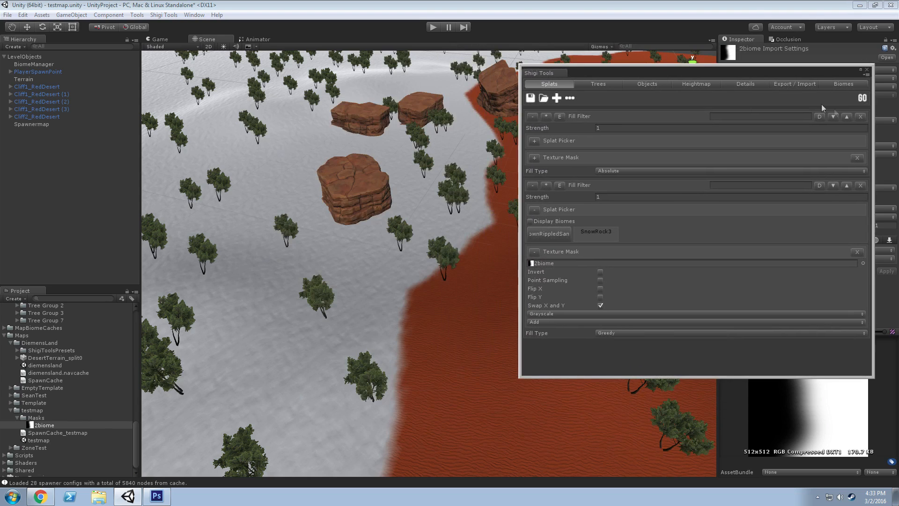
{"action": "left_click", "coordinate": [862, 98]}
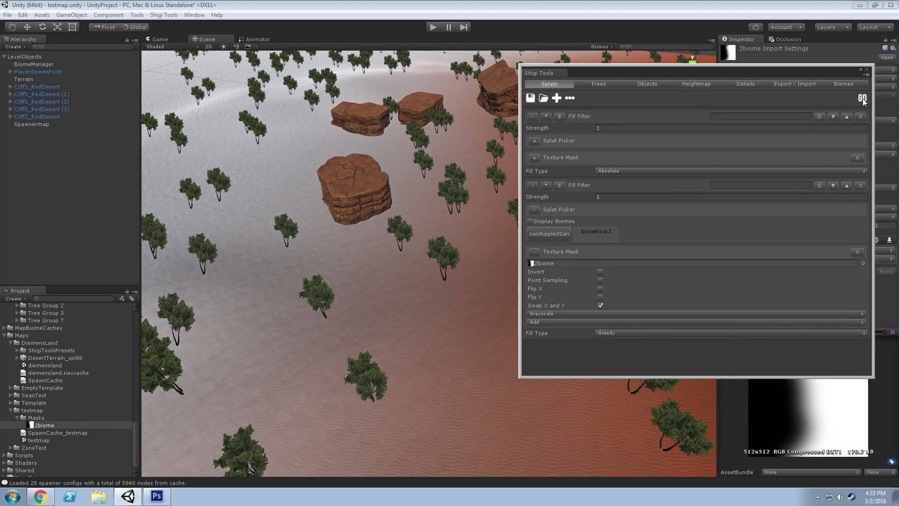
Inspect the sand-to-snow blend on the terrain with Shigi Tools closed, and reopen the Shigi Tools window.
{"action": "left_click", "coordinate": [867, 70]}
{"action": "right_click_drag", "start_coordinate": [442, 207], "coordinate": [894, 165]}
{"action": "left_click", "coordinate": [194, 15]}
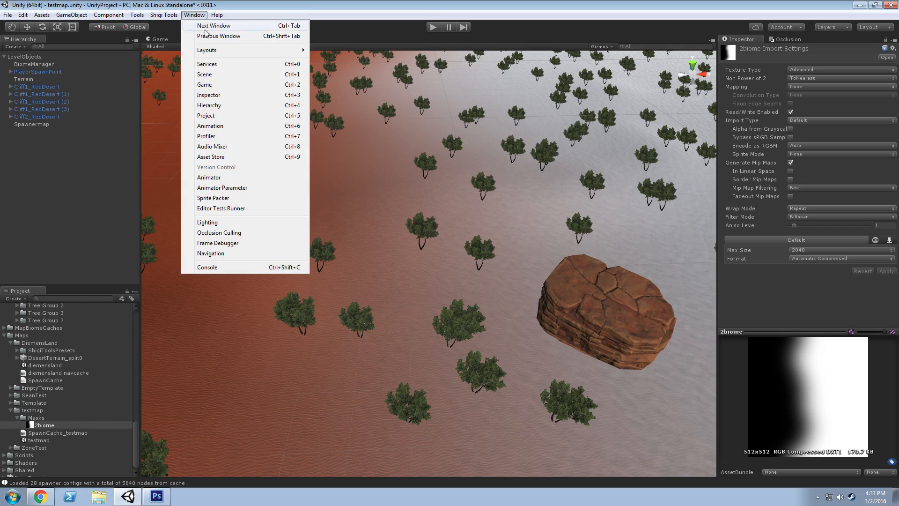
{"action": "left_click", "coordinate": [42, 15]}
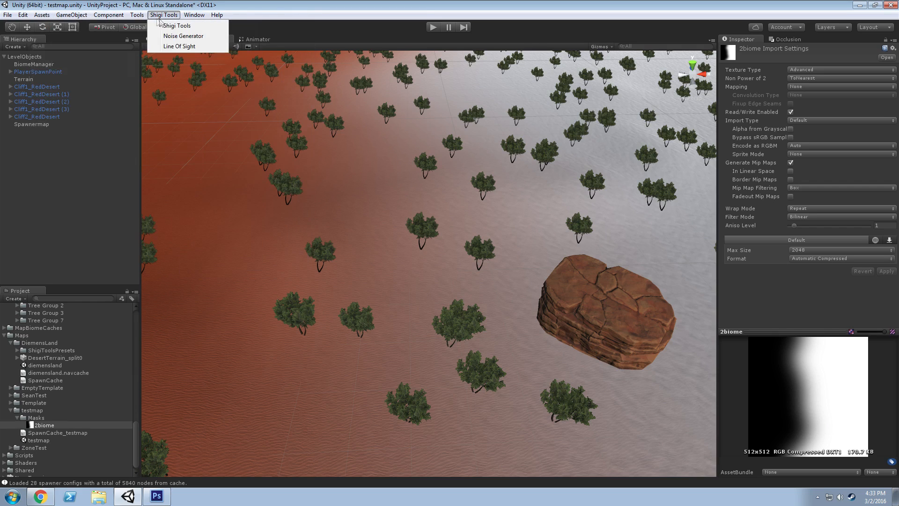
{"action": "left_click", "coordinate": [169, 26]}
{"action": "left_click_drag", "start_coordinate": [609, 73], "coordinate": [452, 97]}
Load the saved splat preset from the maps Shigitoolspresets folder and look over the second Fill filter's settings.
{"action": "left_click", "coordinate": [387, 121]}
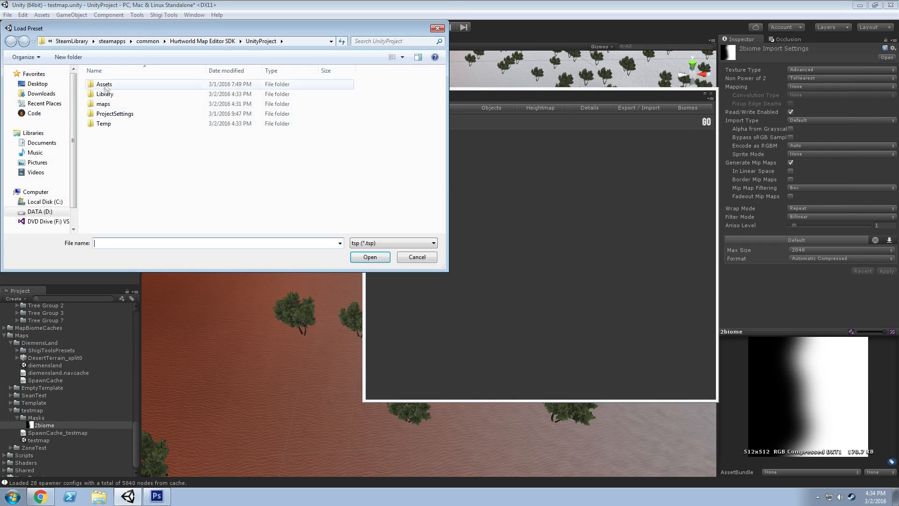
{"action": "double_click", "coordinate": [107, 104]}
{"action": "double_click", "coordinate": [110, 86]}
{"action": "double_click", "coordinate": [109, 86]}
{"action": "left_click_drag", "start_coordinate": [476, 97], "coordinate": [409, 93]}
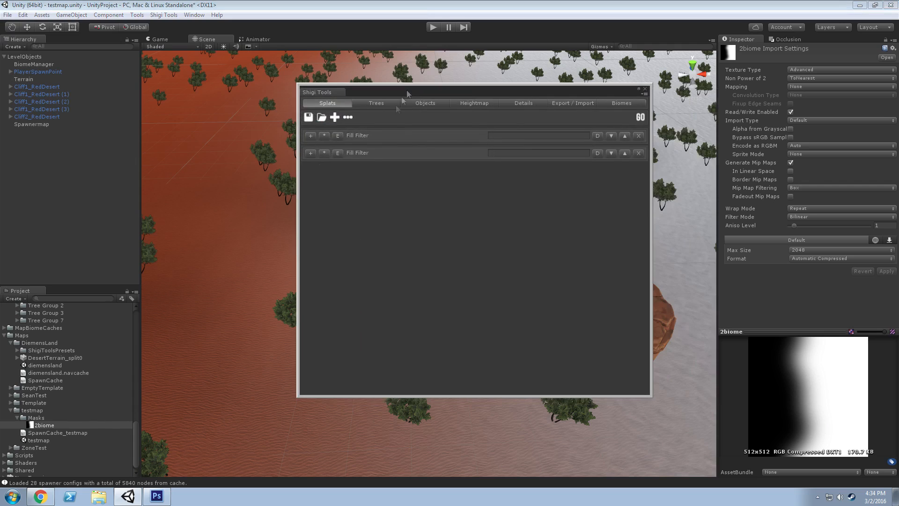
{"action": "left_click", "coordinate": [310, 152]}
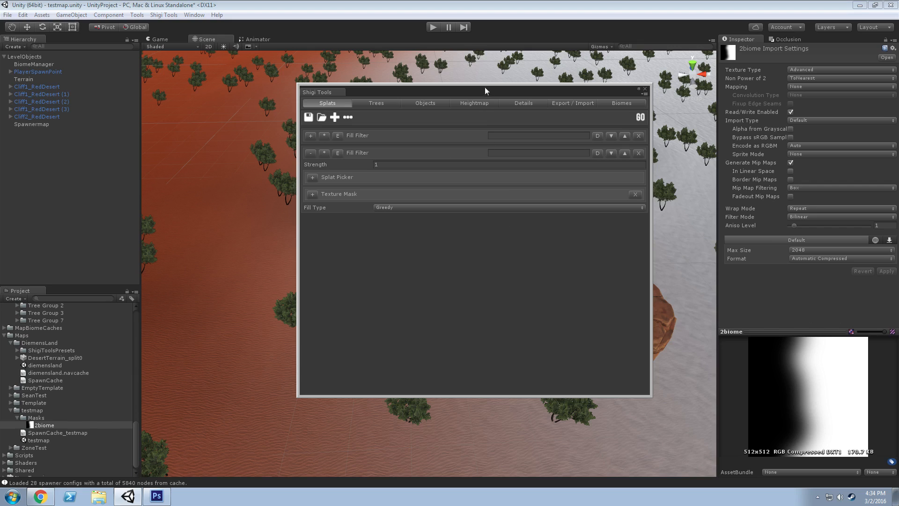
{"action": "left_click_drag", "start_coordinate": [476, 91], "coordinate": [434, 91]}
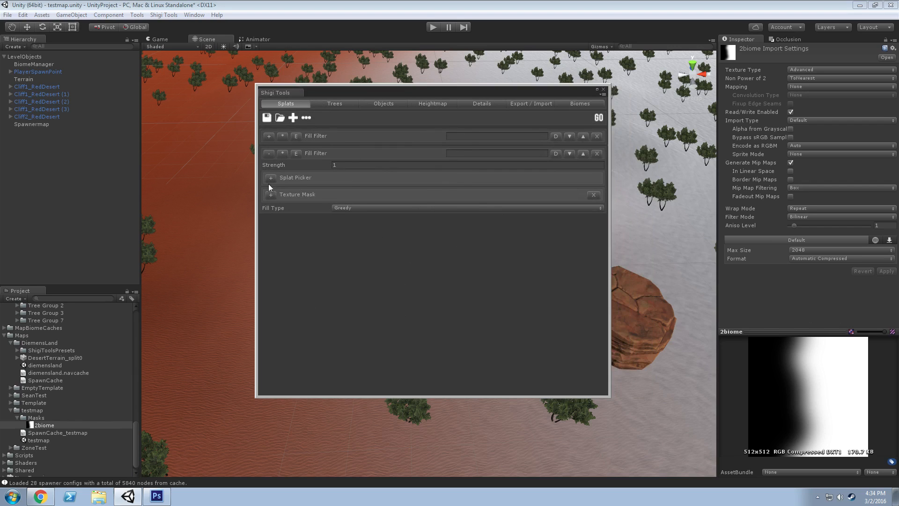
{"action": "left_click", "coordinate": [269, 154]}
Add a SplatFilterPerlin to the splat filters, look at its settings and splat picker, and remove it again.
{"action": "left_click", "coordinate": [295, 118]}
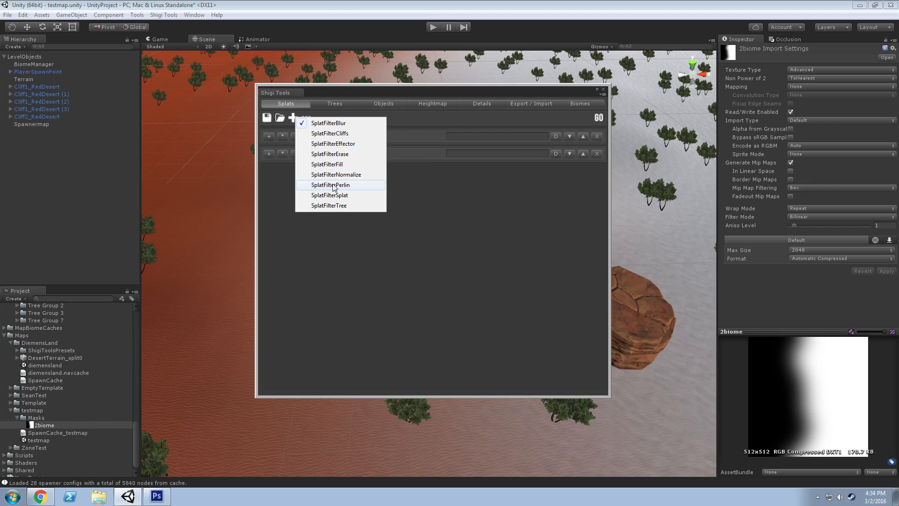
{"action": "left_click", "coordinate": [356, 185]}
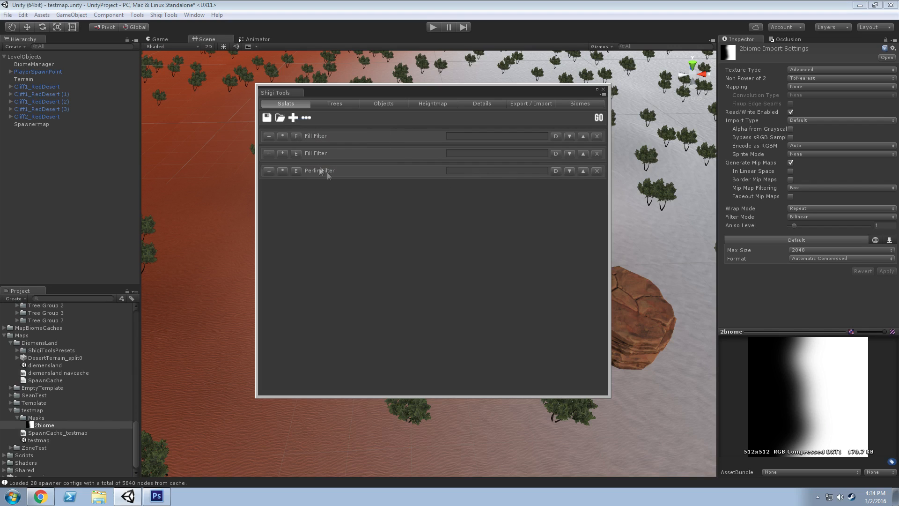
{"action": "left_click", "coordinate": [269, 170]}
{"action": "left_click", "coordinate": [271, 212]}
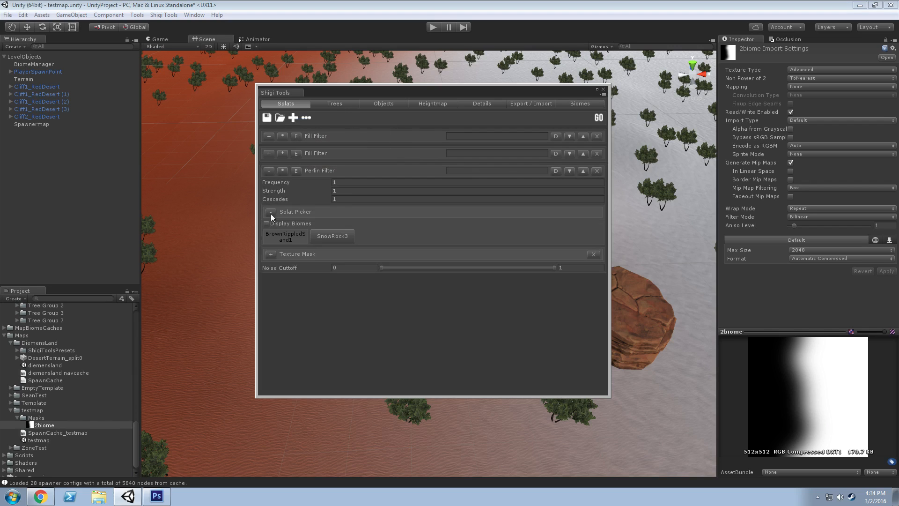
{"action": "left_click", "coordinate": [270, 213]}
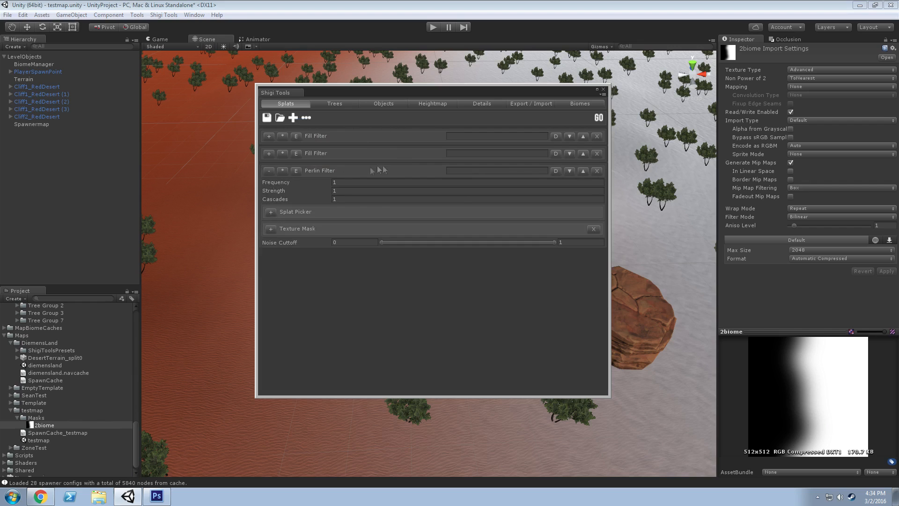
{"action": "left_click", "coordinate": [597, 171]}
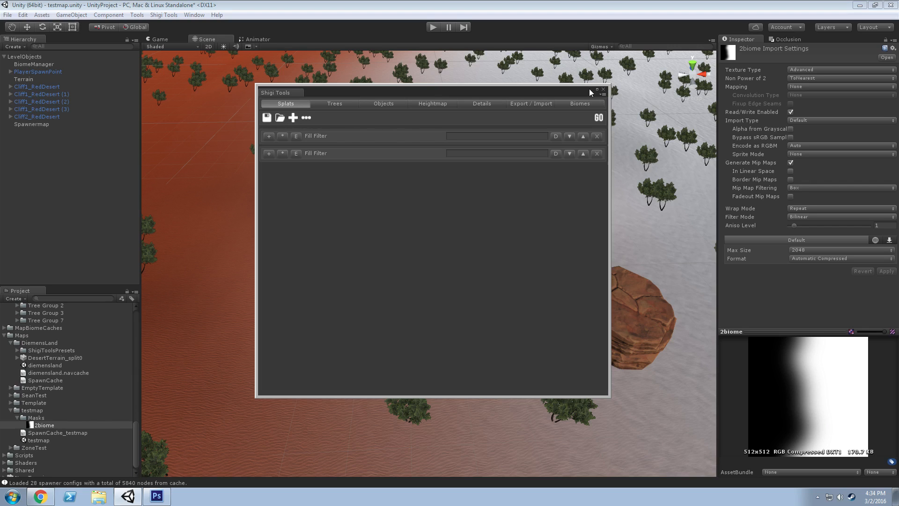
Switch Shigi Tools to the Biomes filters and add a SplatFilterFill.
{"action": "left_click_drag", "start_coordinate": [589, 88], "coordinate": [573, 112]}
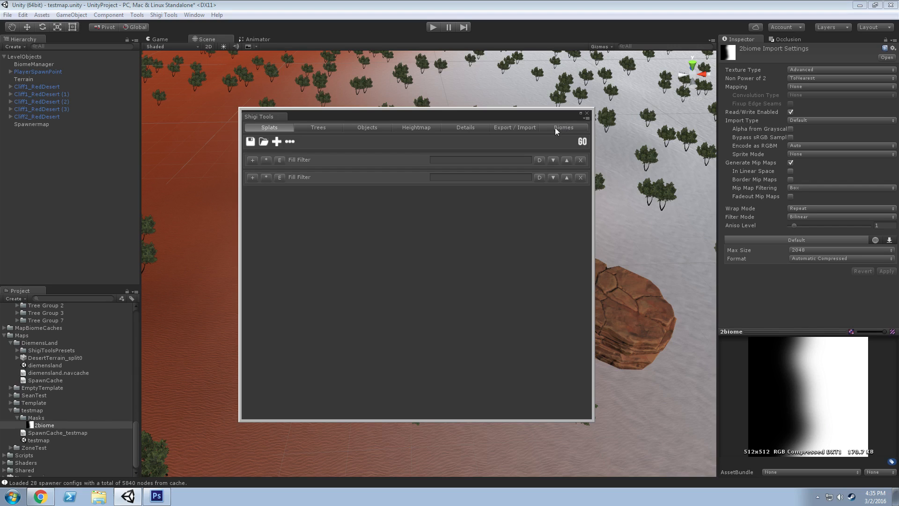
{"action": "left_click", "coordinate": [562, 128]}
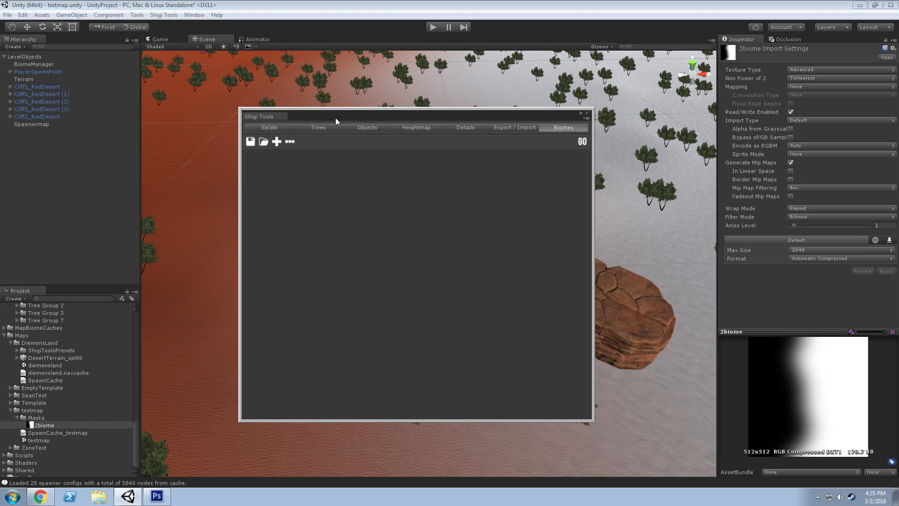
{"action": "left_click_drag", "start_coordinate": [337, 117], "coordinate": [284, 117]}
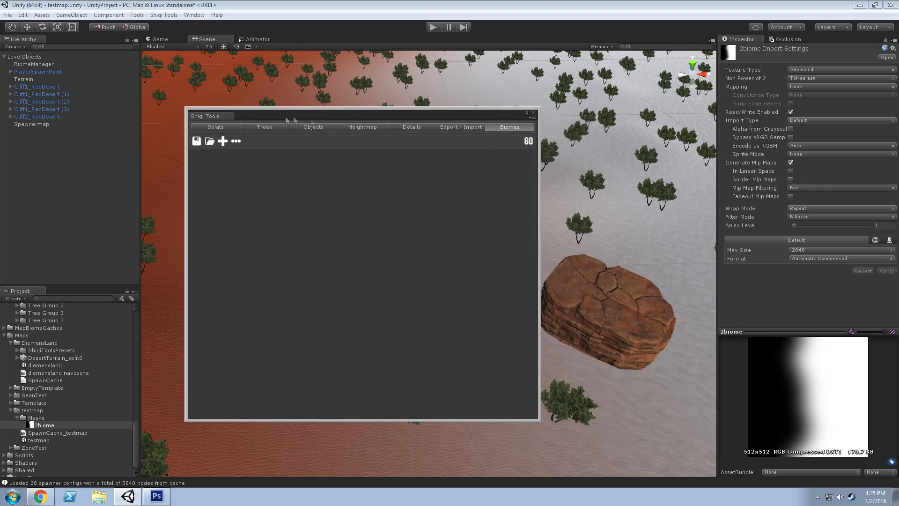
{"action": "left_click", "coordinate": [209, 142]}
{"action": "left_click", "coordinate": [418, 258]}
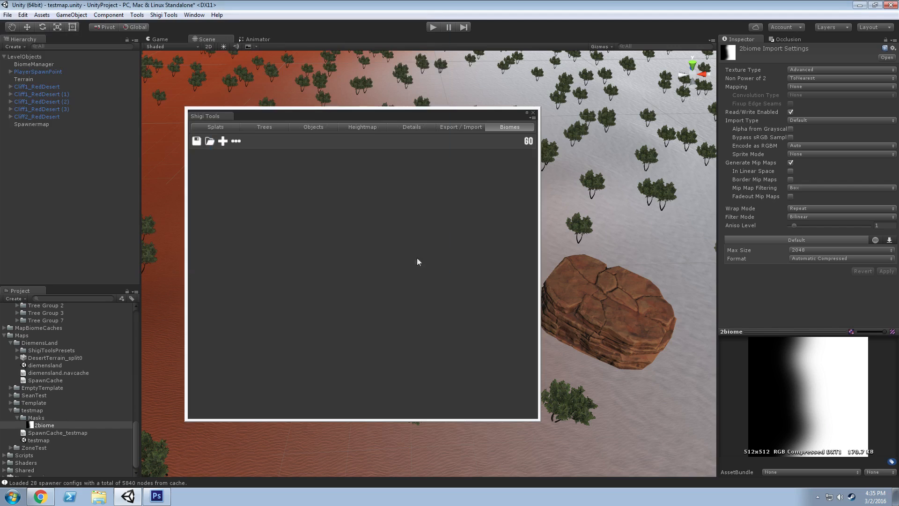
{"action": "left_click", "coordinate": [222, 141]}
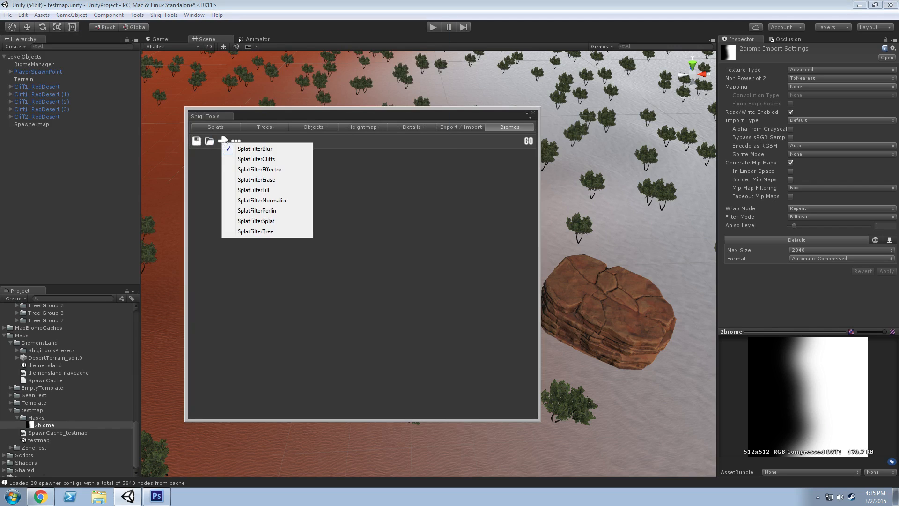
{"action": "left_click", "coordinate": [254, 190]}
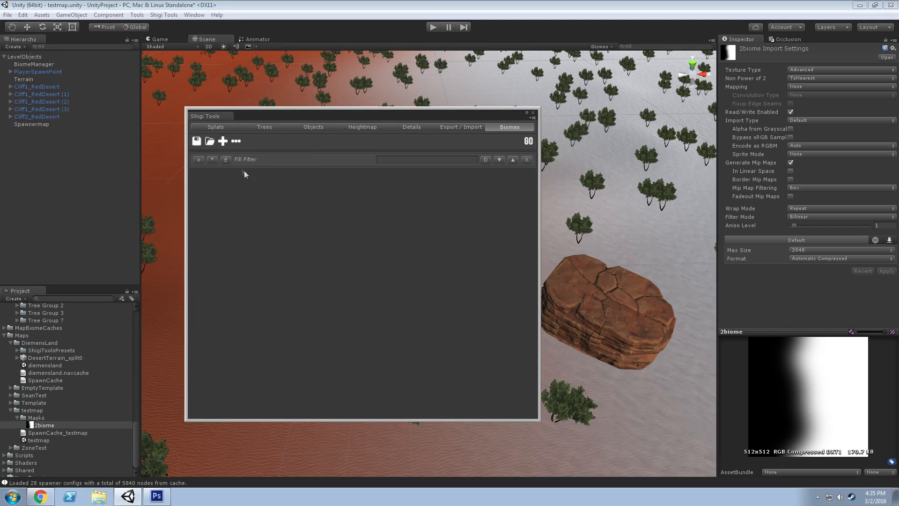
Enable Display Biomes in the new Fill filter's splat picker and choose the HotDesert biome.
{"action": "left_click", "coordinate": [198, 159]}
{"action": "left_click", "coordinate": [201, 184]}
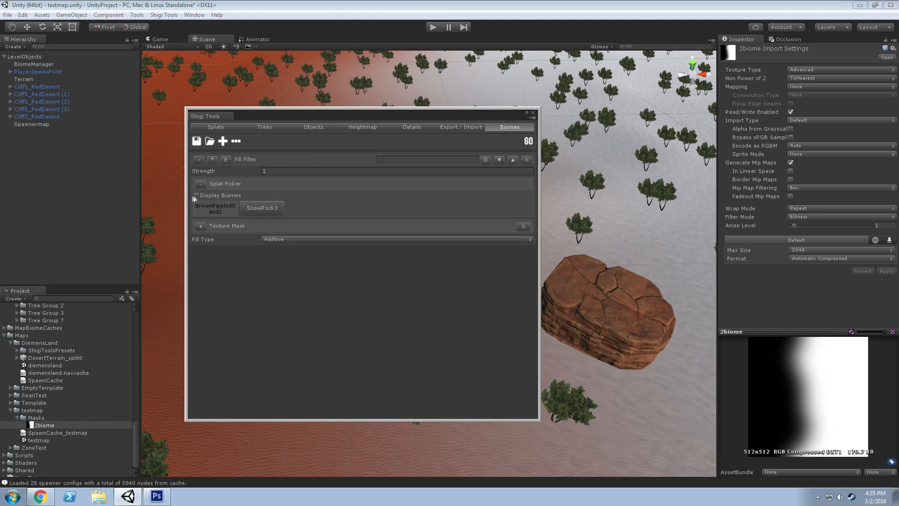
{"action": "left_click", "coordinate": [196, 195]}
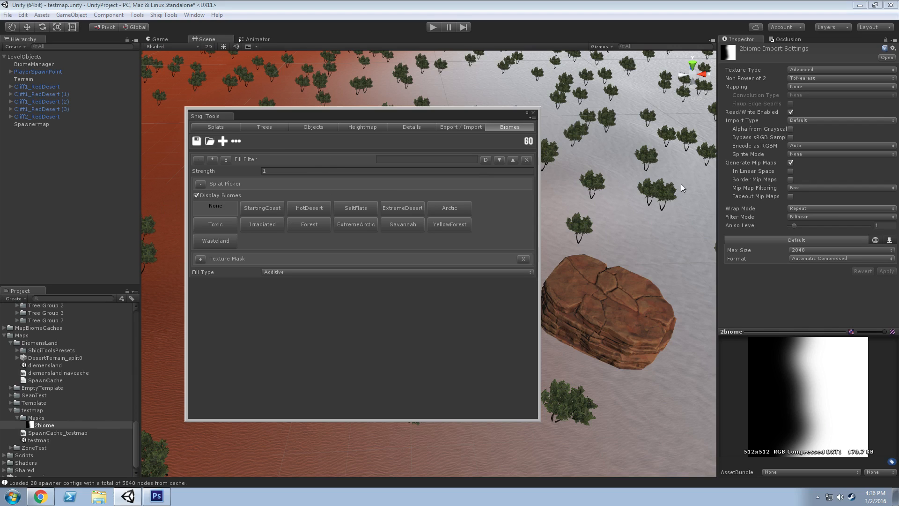
{"action": "left_click", "coordinate": [311, 207]}
{"action": "left_click", "coordinate": [201, 259]}
{"action": "left_click", "coordinate": [200, 259]}
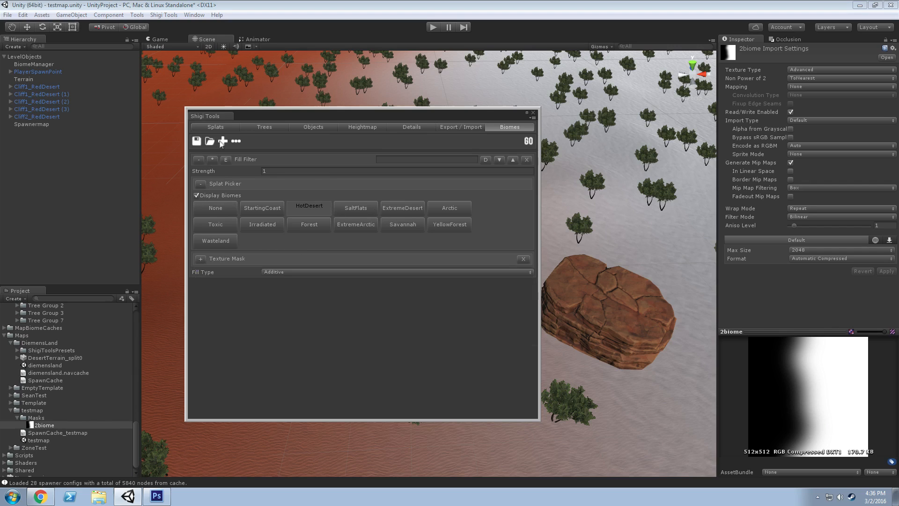
Add a second Fill filter and give it the 2biome texture mask with Flip X and Flip Y disabled.
{"action": "left_click", "coordinate": [221, 141]}
{"action": "left_click", "coordinate": [249, 202]}
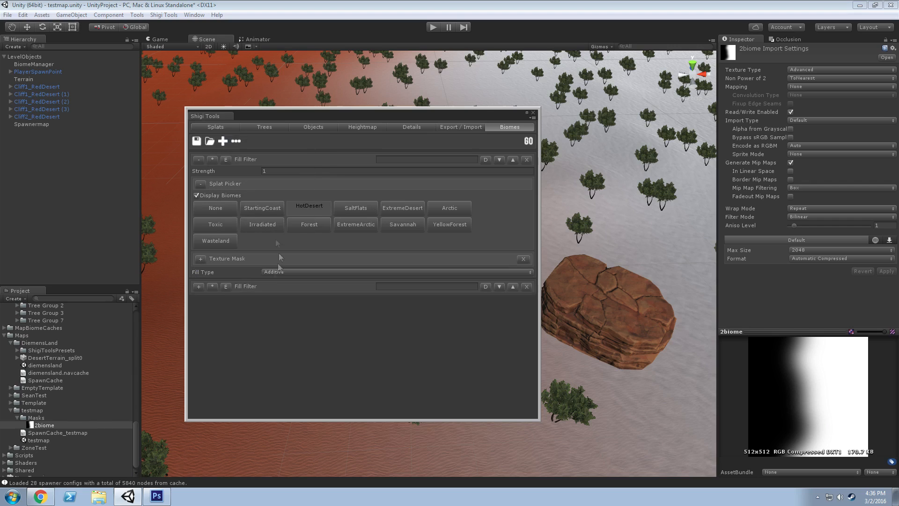
{"action": "left_click", "coordinate": [199, 287]}
{"action": "left_click", "coordinate": [201, 327]}
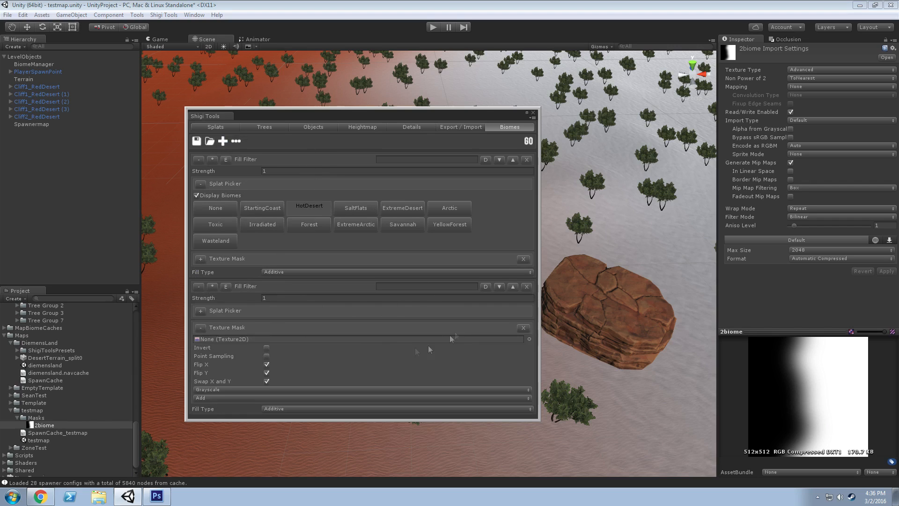
{"action": "left_click_drag", "start_coordinate": [45, 427], "coordinate": [251, 341]}
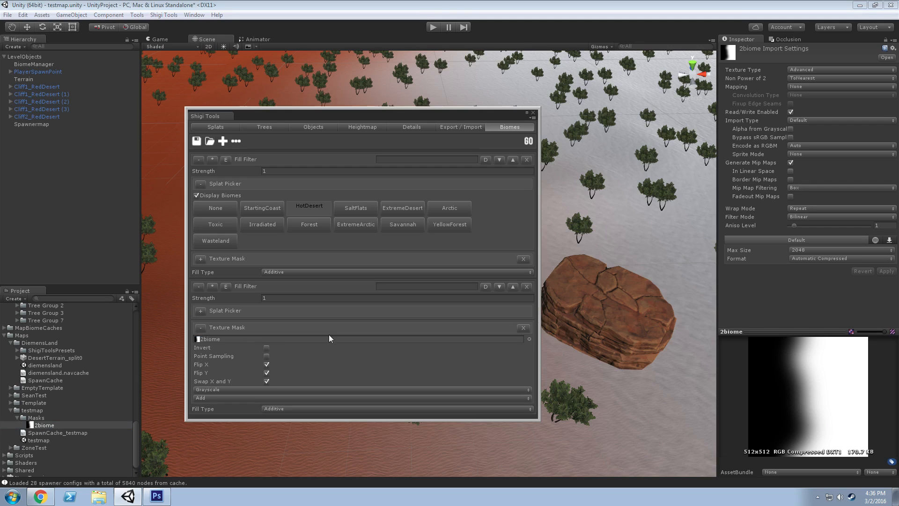
{"action": "left_click", "coordinate": [266, 364]}
{"action": "left_click", "coordinate": [266, 373]}
{"action": "left_click", "coordinate": [201, 327]}
Choose the Arctic biome for the second Fill filter and recheck its texture mask settings.
{"action": "left_click", "coordinate": [201, 310]}
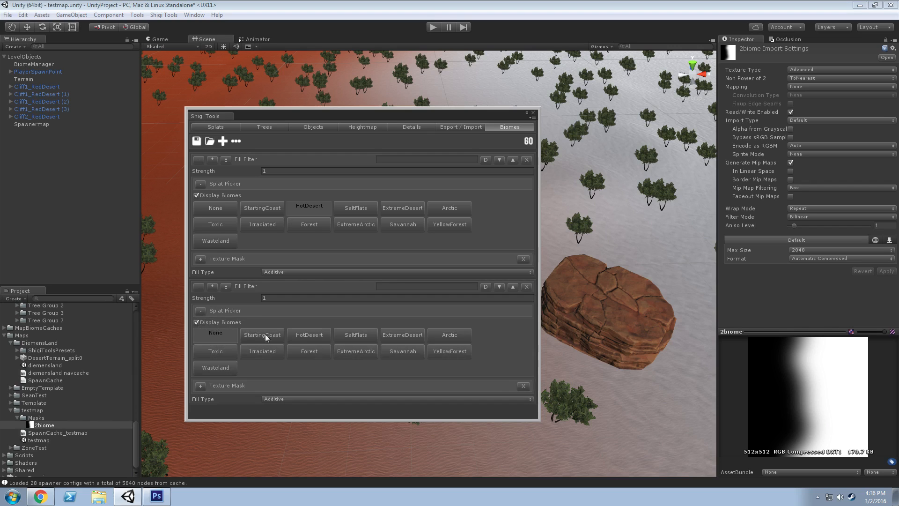
{"action": "left_click", "coordinate": [456, 334]}
{"action": "left_click", "coordinate": [200, 311]}
{"action": "left_click", "coordinate": [200, 328]}
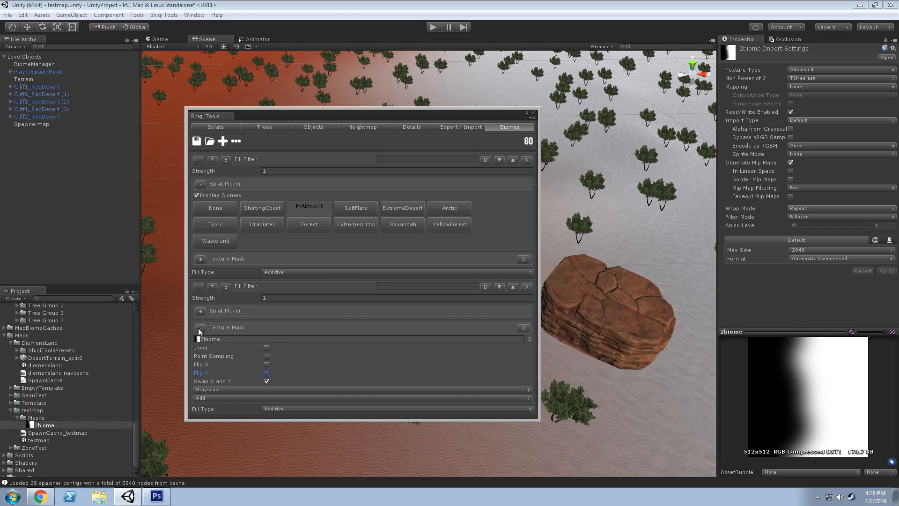
{"action": "left_click", "coordinate": [200, 328]}
{"action": "left_click_drag", "start_coordinate": [300, 116], "coordinate": [289, 119]}
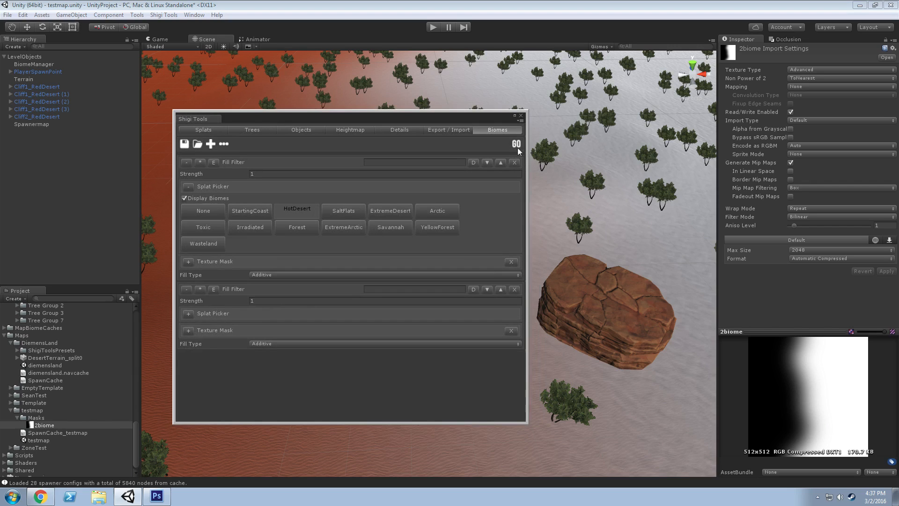
Save the biome filters as preset biomesettings in the maps Shigitoolspresets folder and run them on the terrain.
{"action": "left_click", "coordinate": [184, 143]}
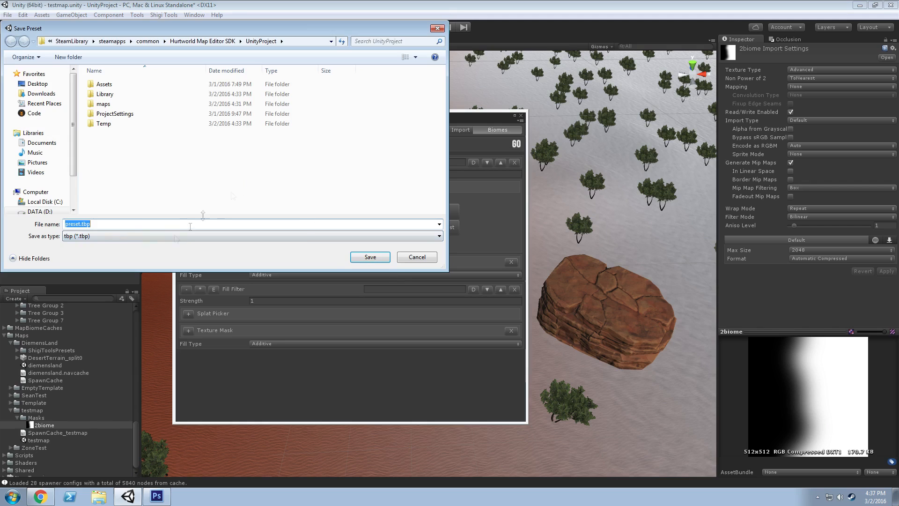
{"action": "double_click", "coordinate": [104, 104]}
{"action": "left_click", "coordinate": [101, 85]}
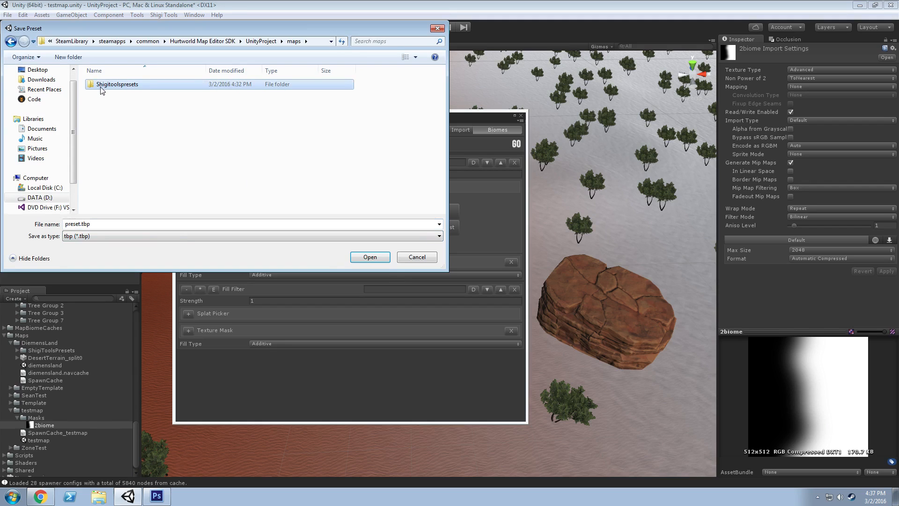
{"action": "double_click", "coordinate": [102, 85]}
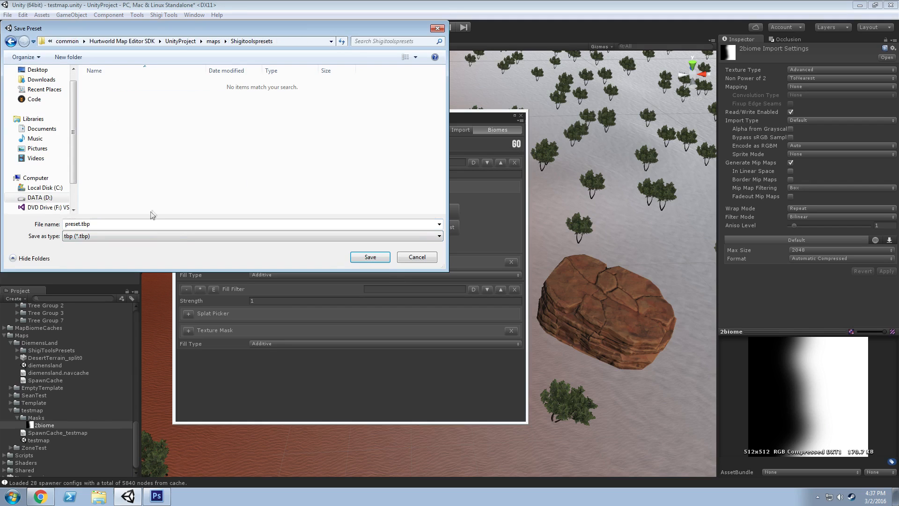
{"action": "left_click", "coordinate": [119, 222]}
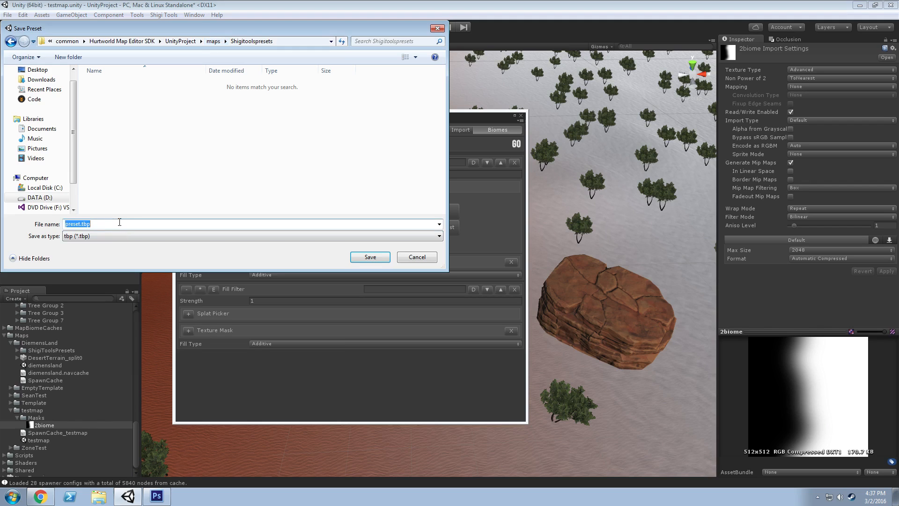
{"action": "type", "text": "biomesettings"}
{"action": "key", "text": "Return"}
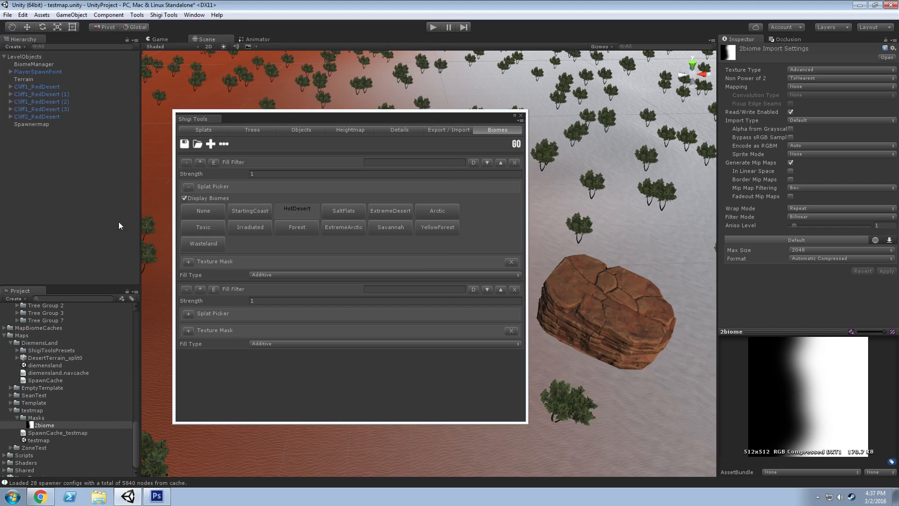
{"action": "left_click", "coordinate": [516, 144]}
{"action": "left_click_drag", "start_coordinate": [443, 117], "coordinate": [450, 147]}
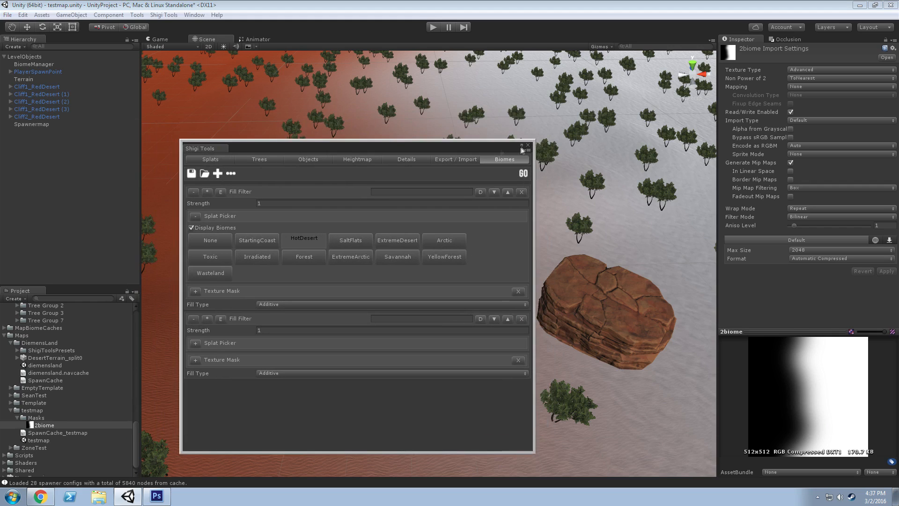
Select the BiomeManager object, move the Shigi Tools window clear of the scene and inspect the terrain around the cliffs.
{"action": "left_click", "coordinate": [29, 65]}
{"action": "left_click_drag", "start_coordinate": [477, 148], "coordinate": [47, 132]}
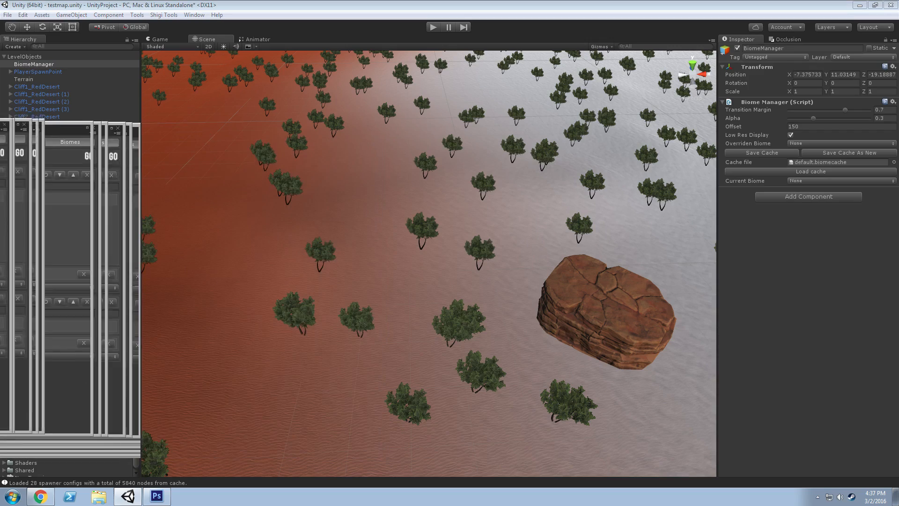
{"action": "left_click", "coordinate": [610, 3]}
{"action": "right_click_drag", "start_coordinate": [454, 329], "coordinate": [575, 260]}
{"action": "right_click_drag", "start_coordinate": [545, 290], "coordinate": [573, 225]}
{"action": "key", "text": "w"}
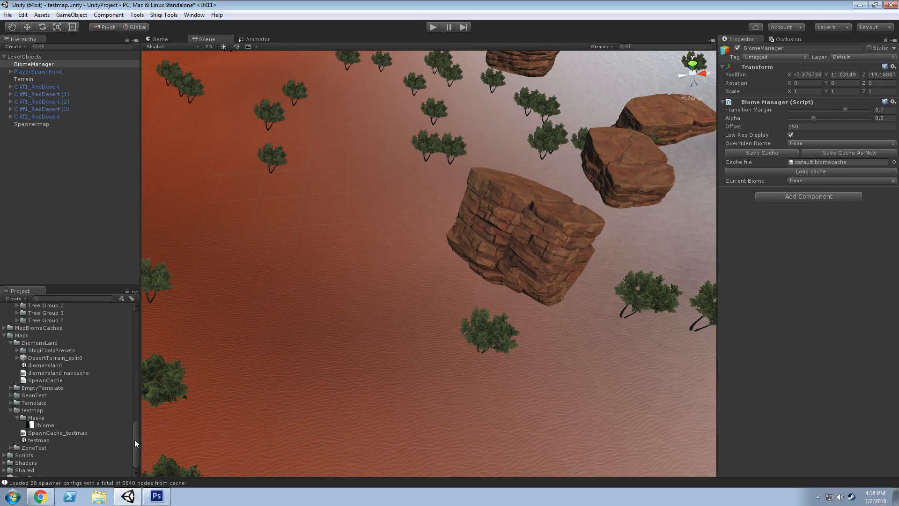
{"action": "left_click_drag", "start_coordinate": [134, 439], "coordinate": [135, 447]}
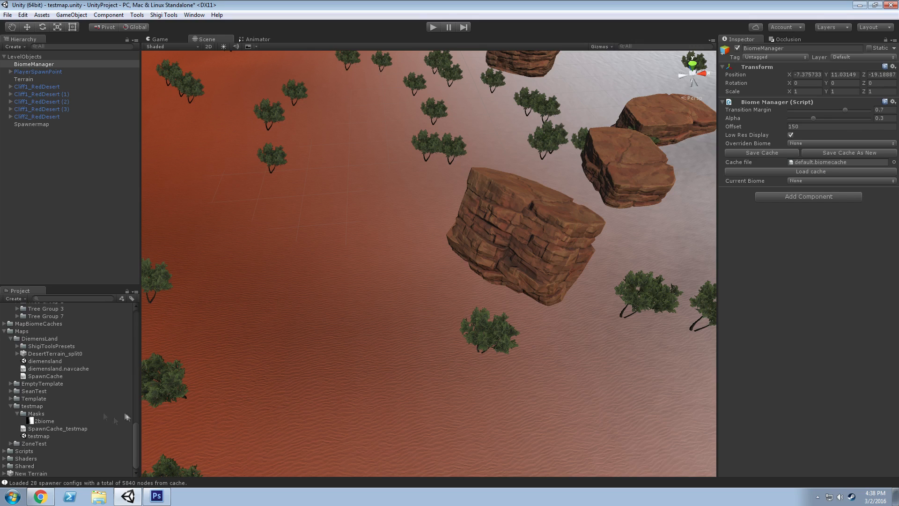
Try to save the biome cache as a new bytes file named after testmap in the Maps testmap folder.
{"action": "left_click", "coordinate": [821, 153]}
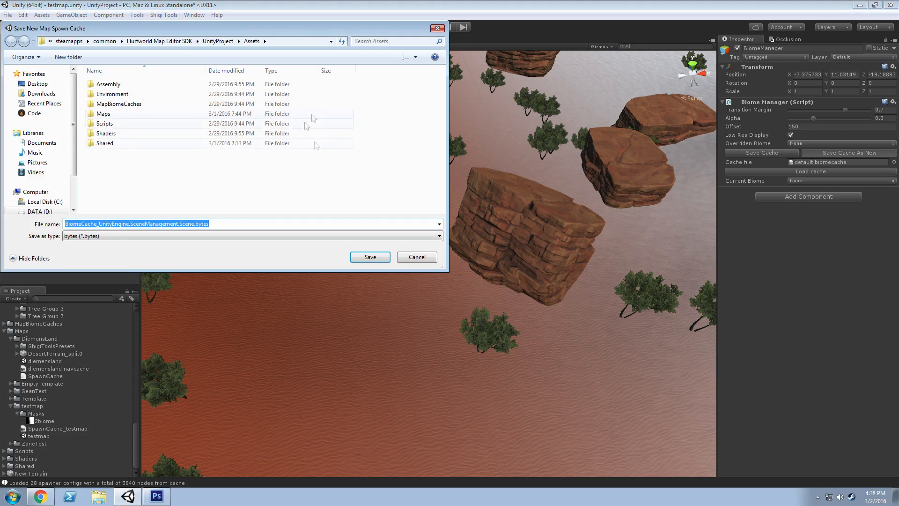
{"action": "double_click", "coordinate": [103, 114]}
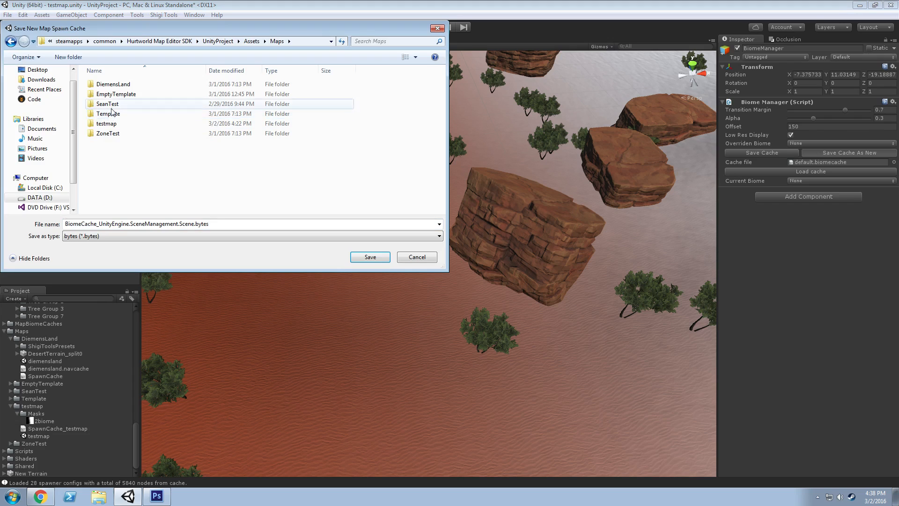
{"action": "double_click", "coordinate": [109, 124]}
{"action": "double_click", "coordinate": [179, 224]}
{"action": "left_click_drag", "start_coordinate": [179, 224], "coordinate": [99, 224]}
{"action": "left_click_drag", "start_coordinate": [158, 34], "coordinate": [229, 100]}
{"action": "type", "text": "testmap"}
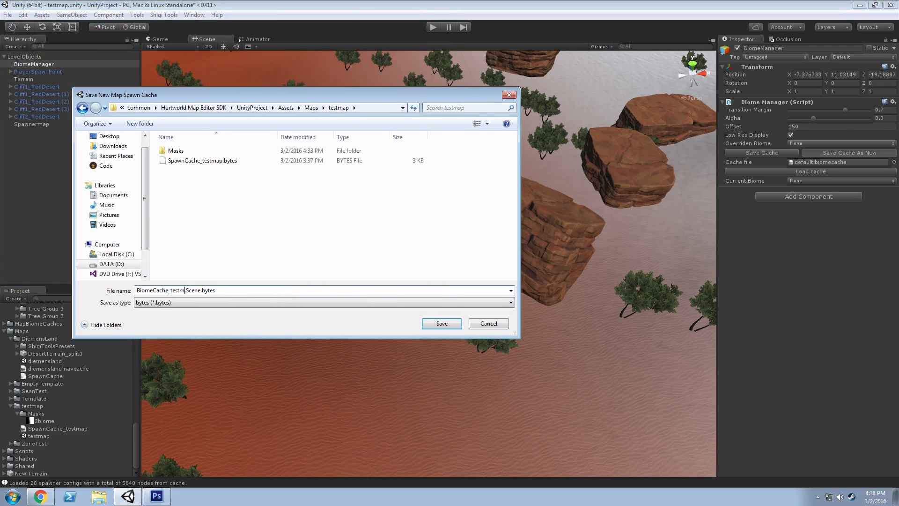
{"action": "type", "text": "."}
{"action": "key", "text": "BackSpace"}
{"action": "key", "text": "BackSpace"}
{"action": "key", "text": "BackSpace"}
{"action": "key", "text": "BackSpace"}
{"action": "key", "text": "BackSpace"}
{"action": "key", "text": "BackSpace"}
{"action": "left_click", "coordinate": [438, 324]}
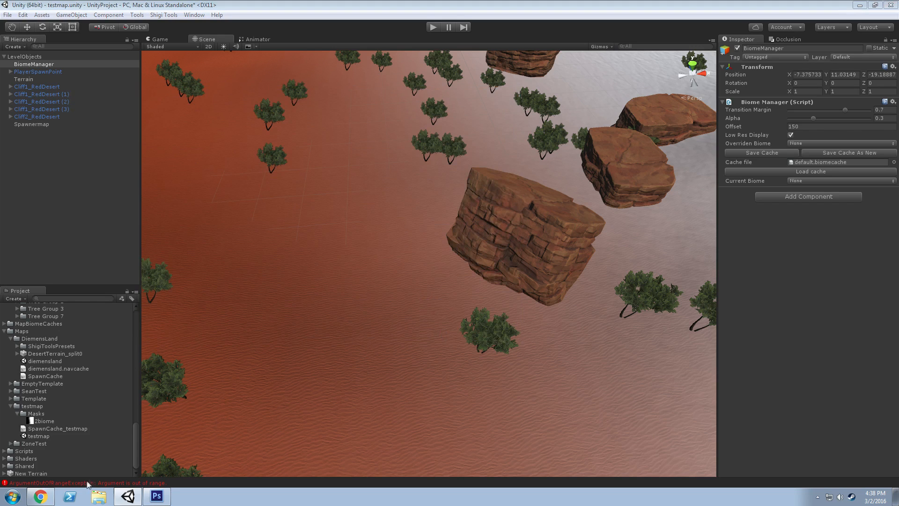
Locate the BiomeManager's default.biomecache file, duplicate it in the Shared folder and move the copy into the testmap folder.
{"action": "left_click", "coordinate": [46, 64]}
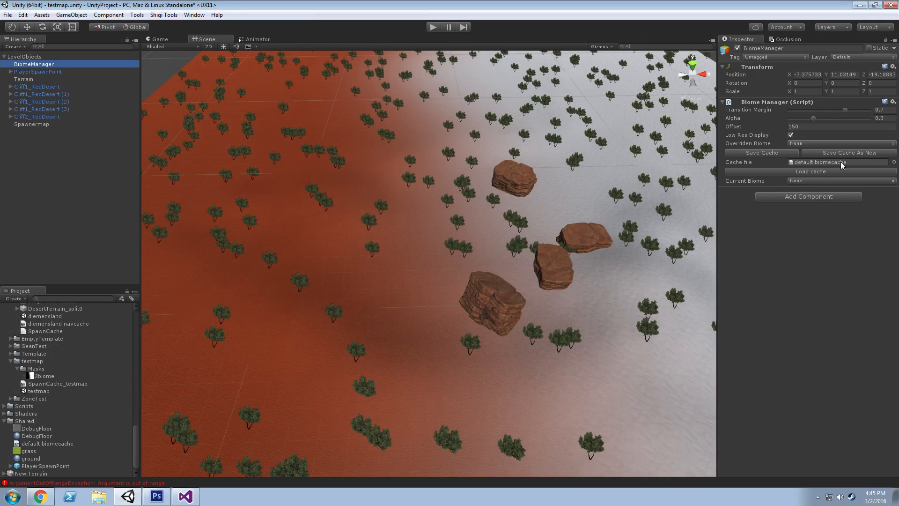
{"action": "left_click", "coordinate": [841, 161]}
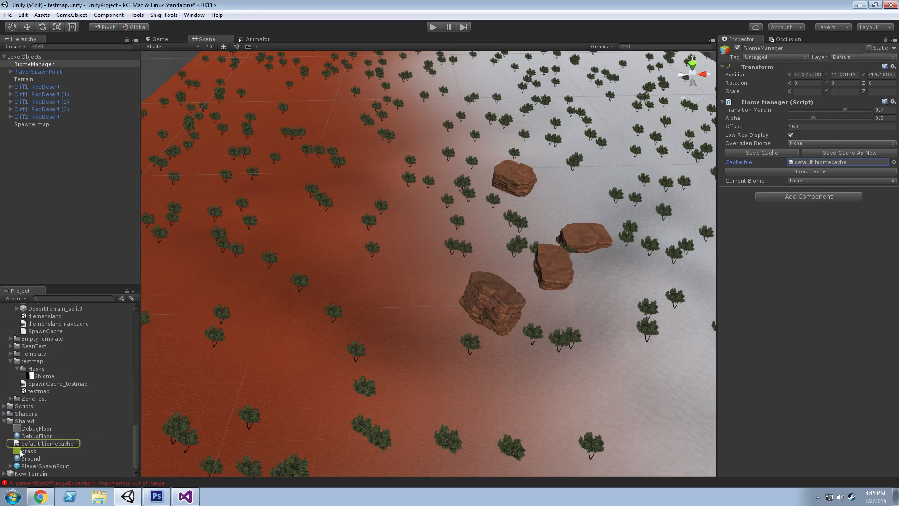
{"action": "left_click", "coordinate": [32, 443]}
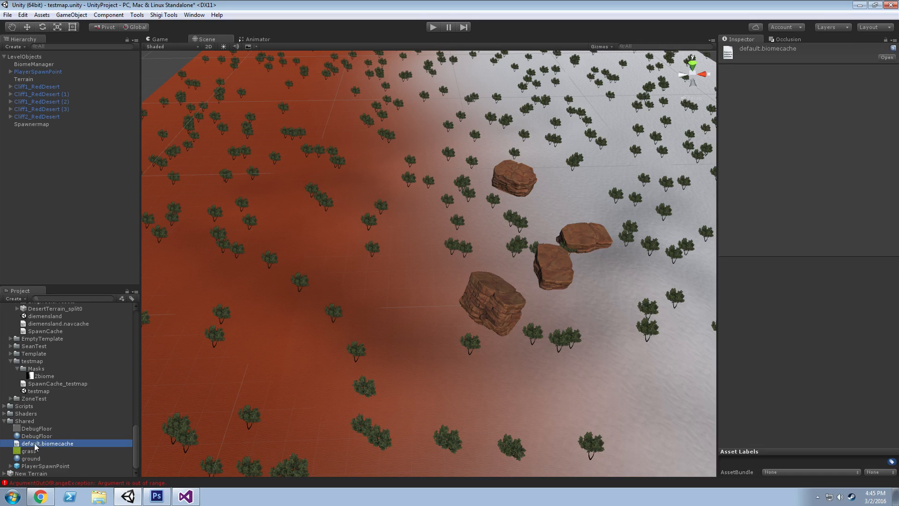
{"action": "key", "text": "ctrl+d"}
{"action": "left_click_drag", "start_coordinate": [40, 451], "coordinate": [40, 364]}
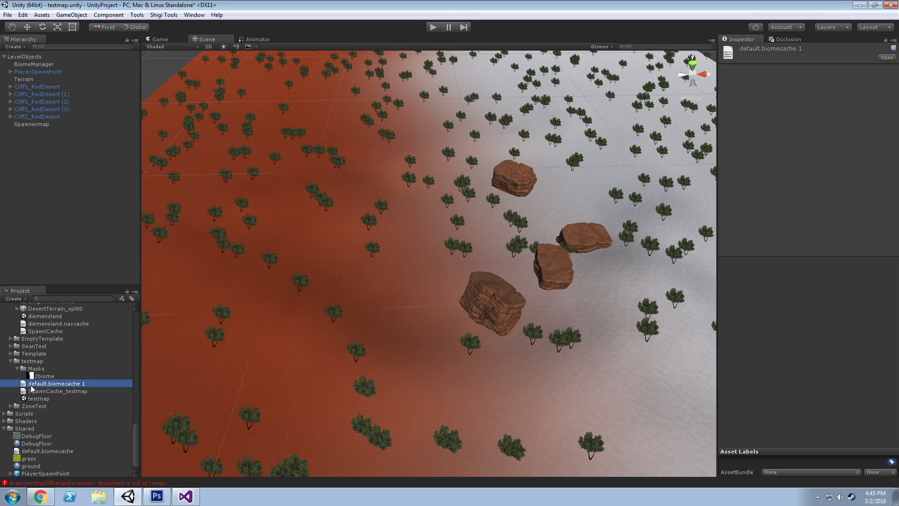
Rename the duplicated cache testmap.biomecache and assign it as the BiomeManager's cache file.
{"action": "left_click", "coordinate": [54, 384]}
{"action": "left_click_drag", "start_coordinate": [89, 382], "coordinate": [80, 384]}
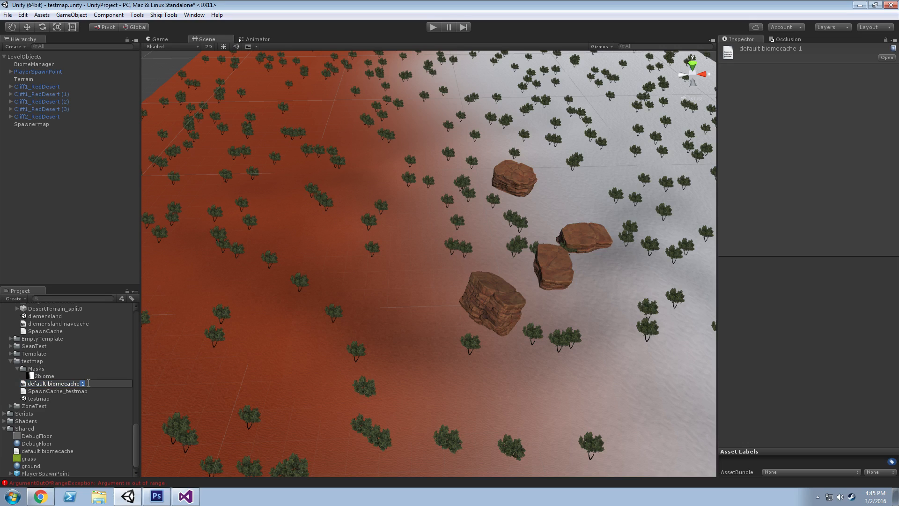
{"action": "mouse_move", "coordinate": [89, 383]}
{"action": "left_mouse_down"}
{"action": "mouse_move", "coordinate": [71, 386]}
{"action": "mouse_move", "coordinate": [85, 388]}
{"action": "left_mouse_up"}
{"action": "key", "text": "BackSpace"}
{"action": "key", "text": "BackSpace"}
{"action": "double_click", "coordinate": [45, 384]}
{"action": "type", "text": "testmap"}
{"action": "key", "text": "Return"}
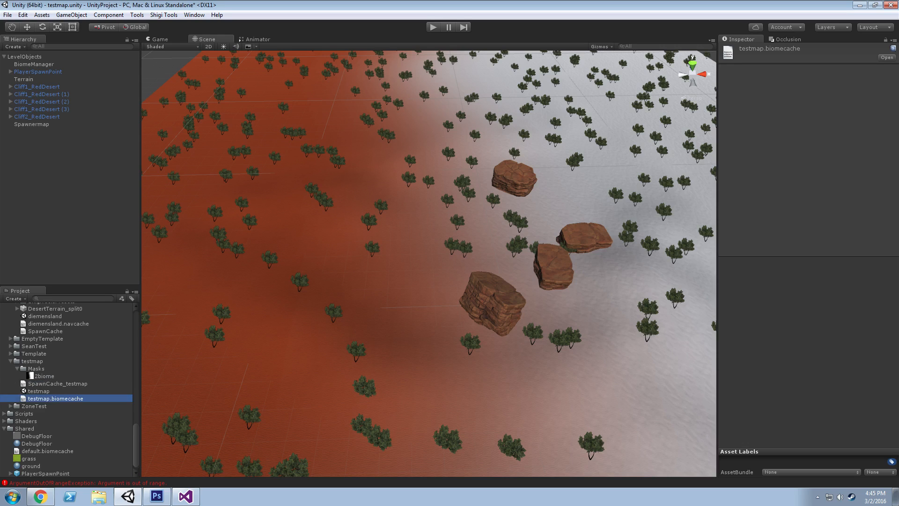
{"action": "left_click", "coordinate": [33, 66]}
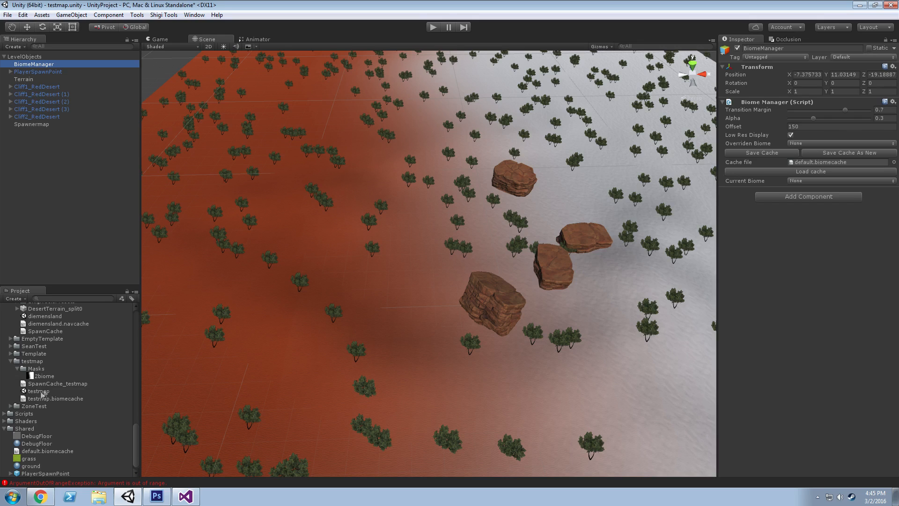
{"action": "left_click_drag", "start_coordinate": [40, 398], "coordinate": [852, 164]}
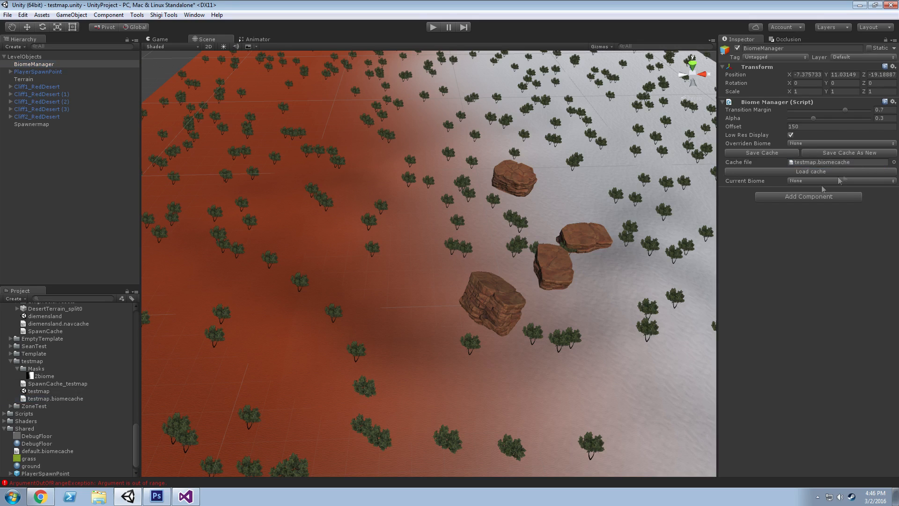
Bring back Shigi Tools and set the second Fill filter's fill type to Greedy with the Arctic biome.
{"action": "left_click_drag", "start_coordinate": [0, 138], "coordinate": [434, 111]}
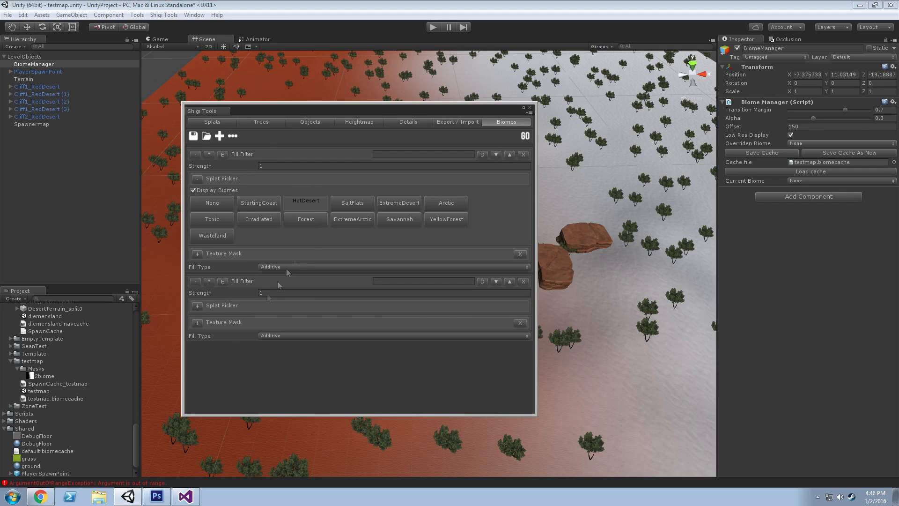
{"action": "left_click", "coordinate": [197, 305]}
{"action": "left_click", "coordinate": [451, 329]}
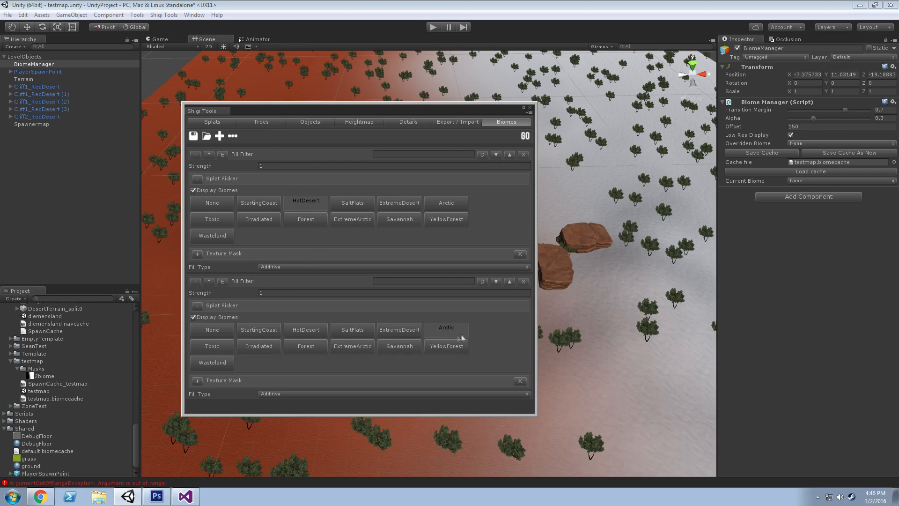
{"action": "left_click", "coordinate": [284, 394]}
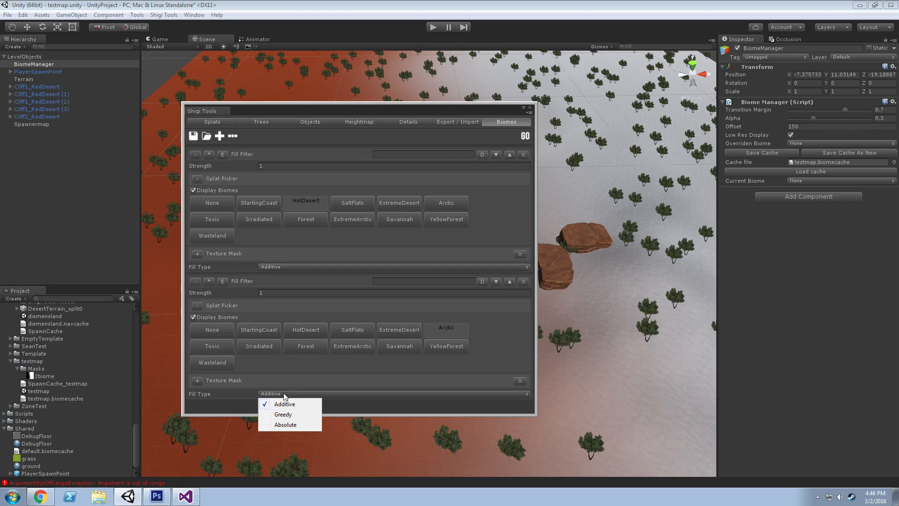
{"action": "left_click", "coordinate": [283, 414]}
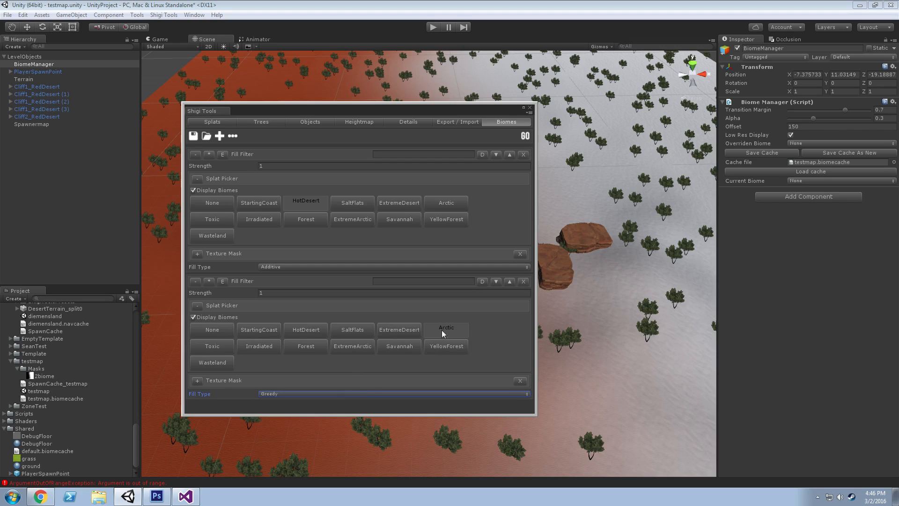
Check the second Fill filter's 2biome texture mask against the source image and run the biome filters.
{"action": "left_click", "coordinate": [197, 380]}
{"action": "scroll", "coordinate": [277, 322], "scroll_direction": "down", "scroll_amount": 3}
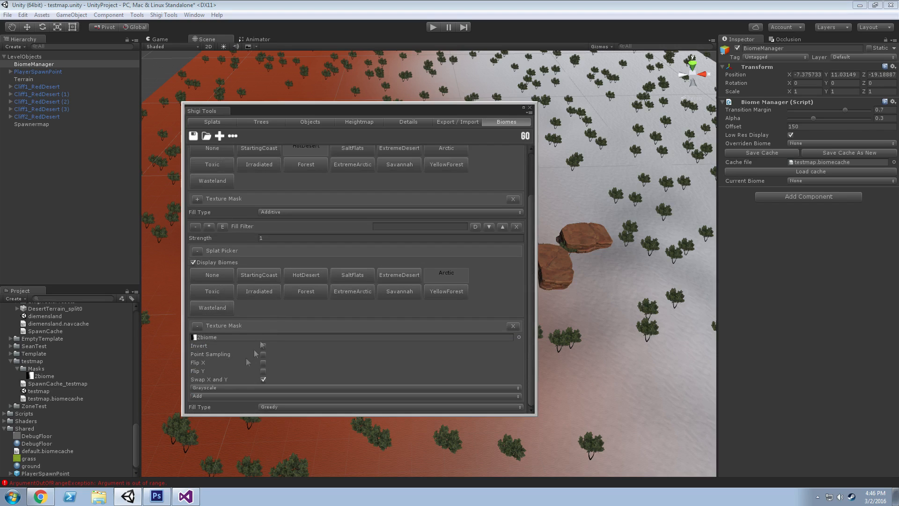
{"action": "left_click", "coordinate": [196, 337]}
{"action": "left_click", "coordinate": [41, 377]}
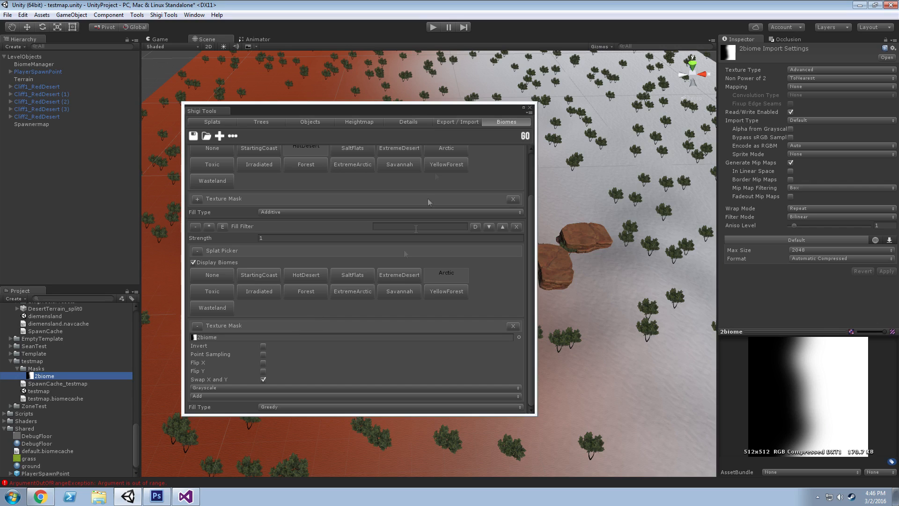
{"action": "left_click", "coordinate": [366, 111]}
{"action": "left_click_drag", "start_coordinate": [372, 110], "coordinate": [330, 122]}
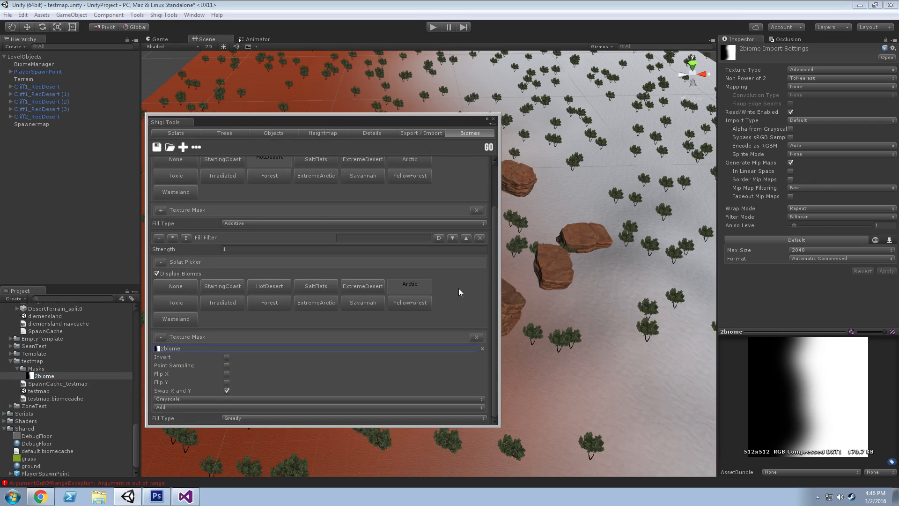
{"action": "left_click", "coordinate": [488, 148]}
Collapse both Fill filters, add a Blur filter with 2 iterations and run the biome filters.
{"action": "left_click", "coordinate": [158, 238]}
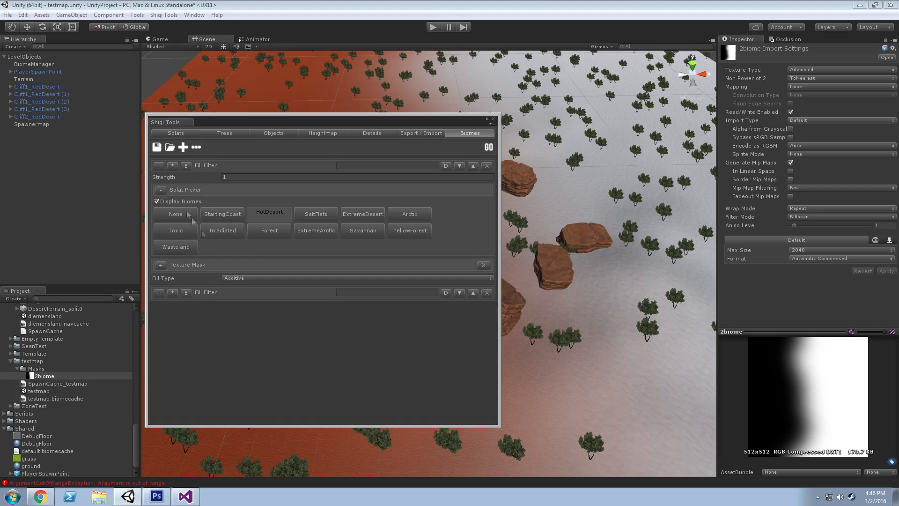
{"action": "left_click", "coordinate": [159, 168]}
{"action": "left_click", "coordinate": [183, 147]}
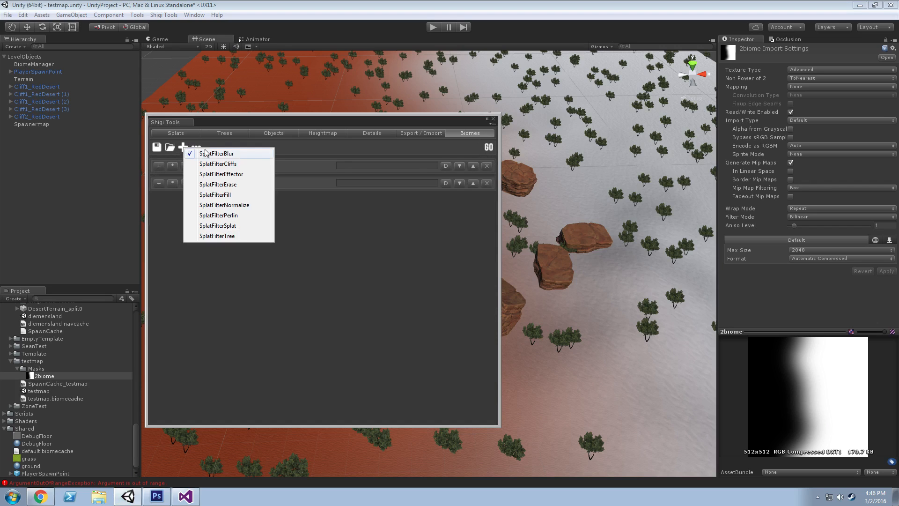
{"action": "left_click", "coordinate": [244, 155]}
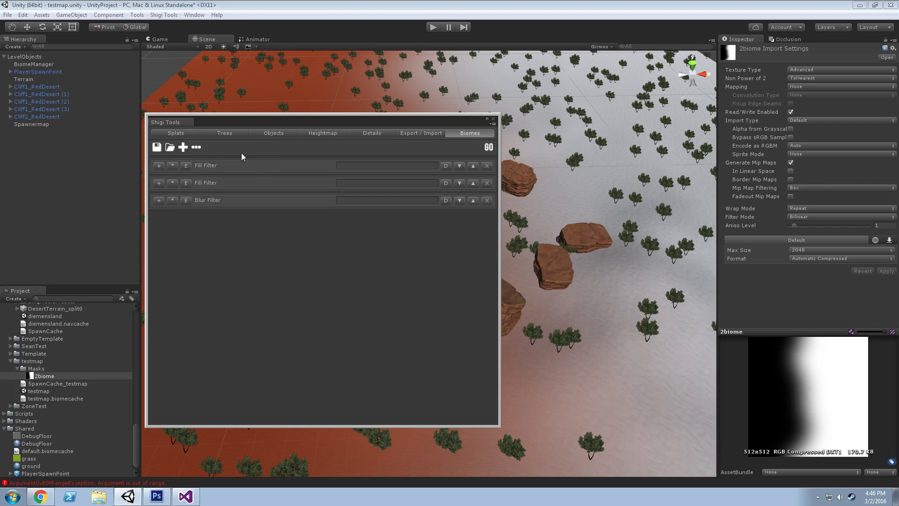
{"action": "left_click", "coordinate": [159, 200]}
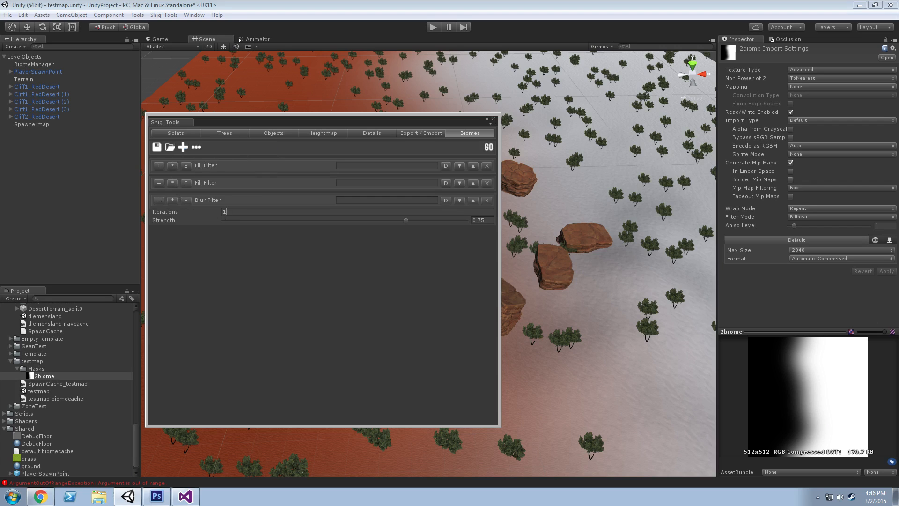
{"action": "left_click", "coordinate": [242, 212]}
{"action": "type", "text": "2"}
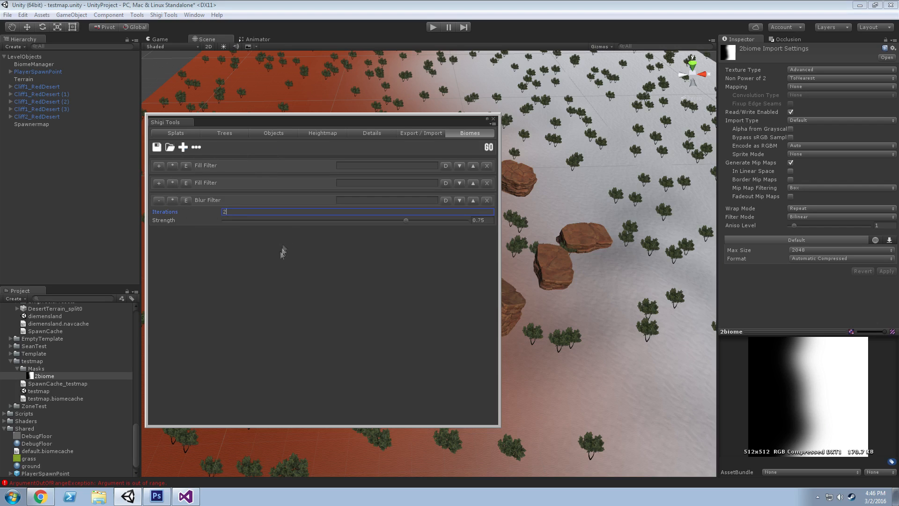
{"action": "left_click", "coordinate": [370, 183]}
{"action": "left_click", "coordinate": [373, 165]}
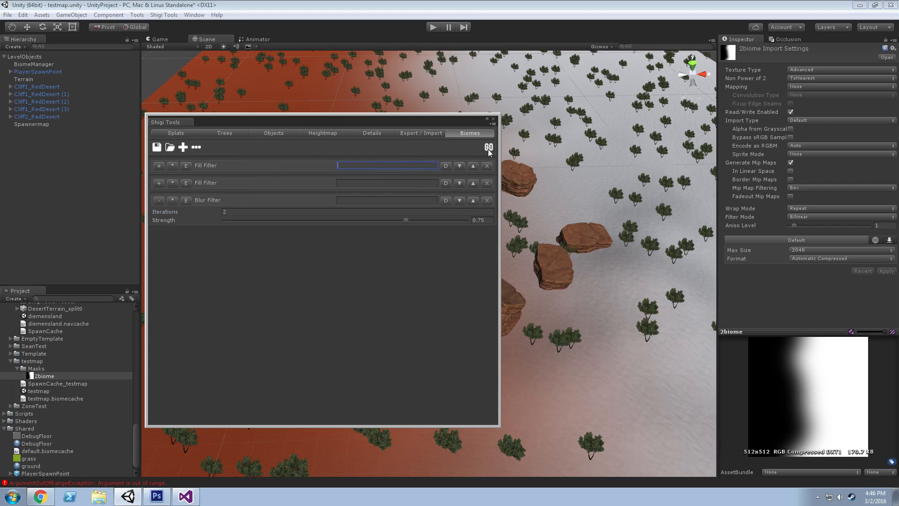
{"action": "left_click", "coordinate": [488, 149]}
Save the biome filters over the preset biomesettings.tbp in the maps Shigitoolspresets folder.
{"action": "left_click_drag", "start_coordinate": [335, 120], "coordinate": [333, 132]}
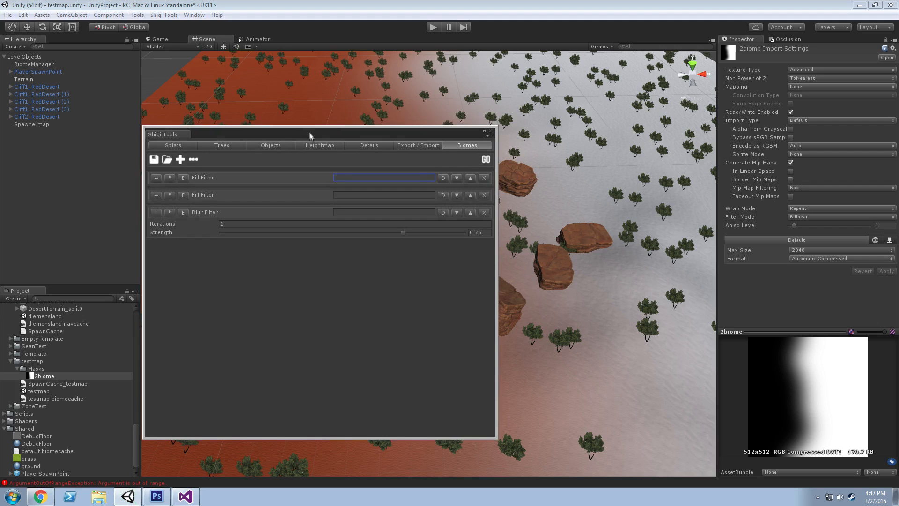
{"action": "left_click_drag", "start_coordinate": [321, 136], "coordinate": [280, 144]}
{"action": "left_click", "coordinate": [113, 165]}
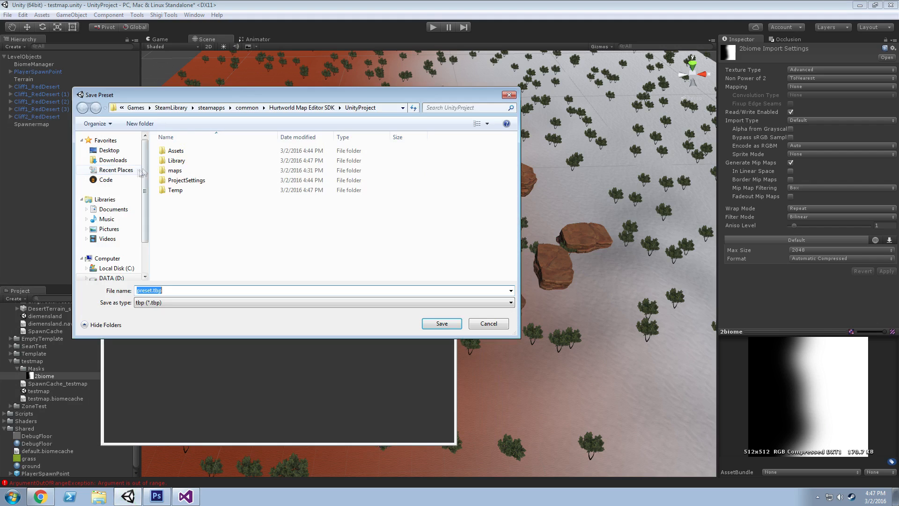
{"action": "double_click", "coordinate": [185, 170]}
{"action": "double_click", "coordinate": [185, 151]}
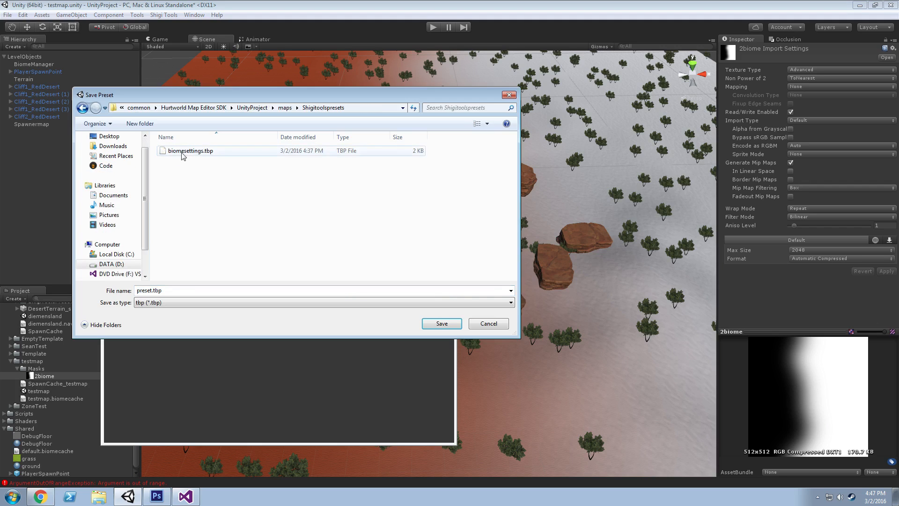
{"action": "double_click", "coordinate": [188, 151]}
{"action": "left_click", "coordinate": [475, 251]}
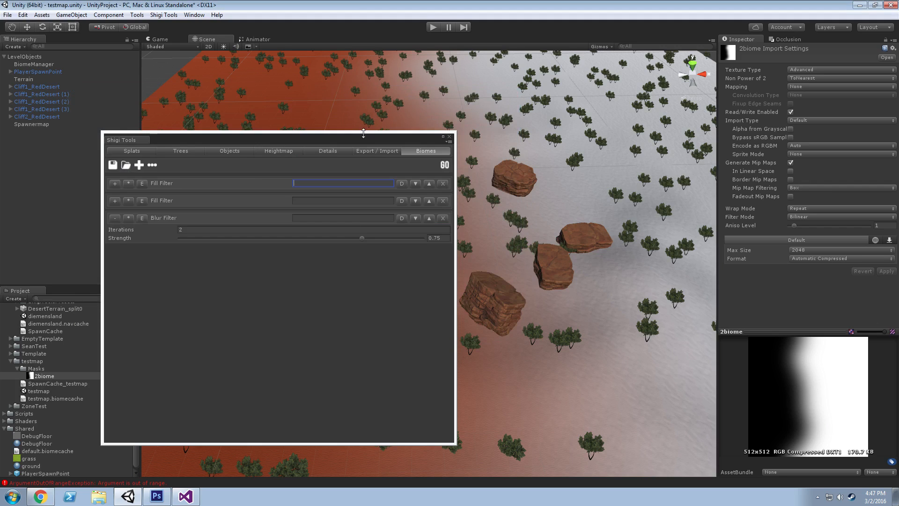
Move the Shigi Tools window out of the scene and load the testmap.biomecache cache in the BiomeManager.
{"action": "left_click_drag", "start_coordinate": [358, 142], "coordinate": [0, 136]}
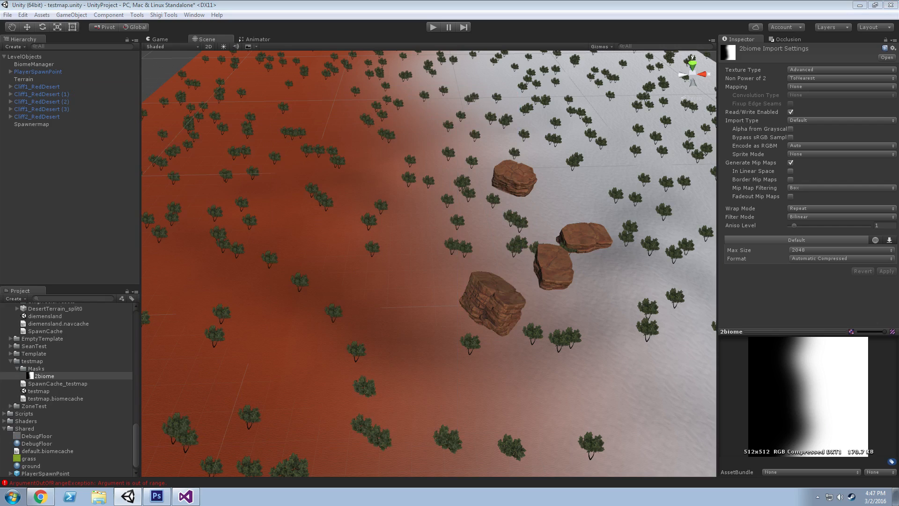
{"action": "left_click", "coordinate": [34, 65]}
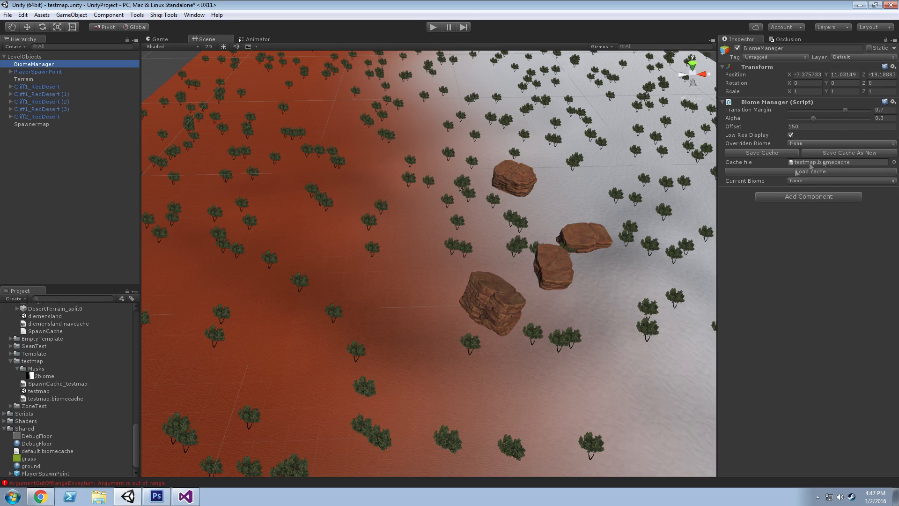
{"action": "left_click", "coordinate": [805, 171]}
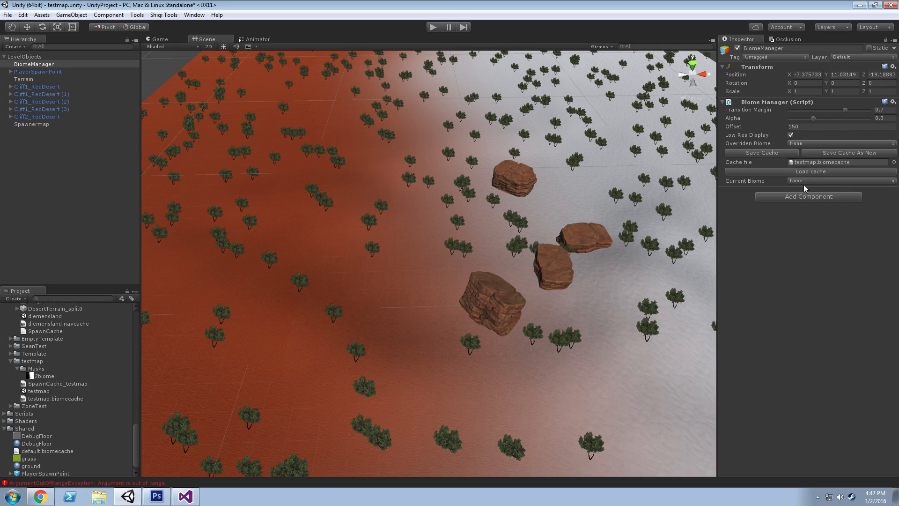
Set the Current Biome to Starting Coast and to Hot Desert, and examine each biome's coverage over the whole terrain.
{"action": "right_click_drag", "start_coordinate": [577, 229], "coordinate": [567, 203]}
{"action": "right_click_drag", "start_coordinate": [427, 261], "coordinate": [444, 297]}
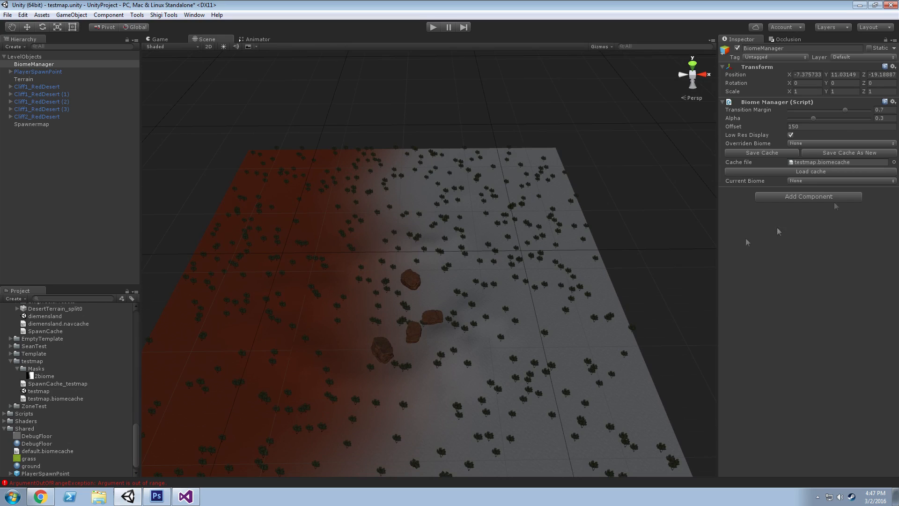
{"action": "left_click", "coordinate": [807, 181]}
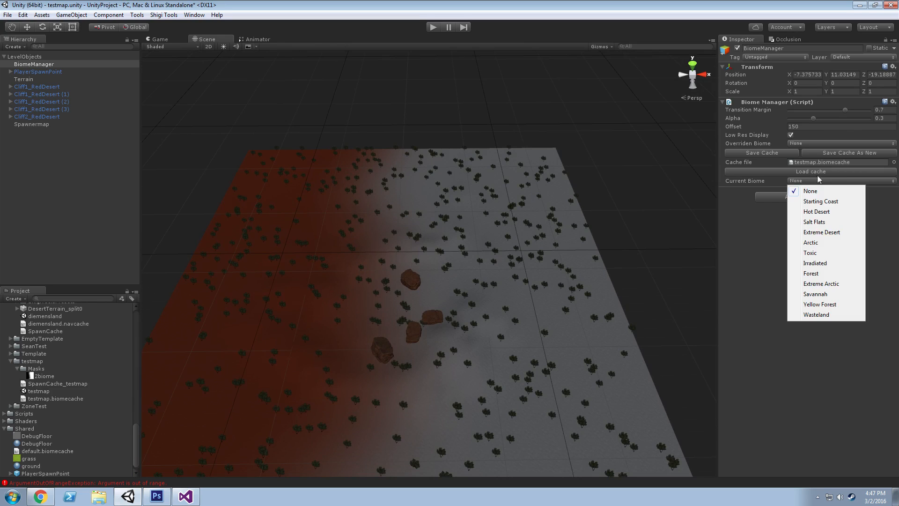
{"action": "left_click", "coordinate": [817, 206]}
{"action": "right_click_drag", "start_coordinate": [533, 220], "coordinate": [631, 225]}
{"action": "left_click", "coordinate": [813, 181]}
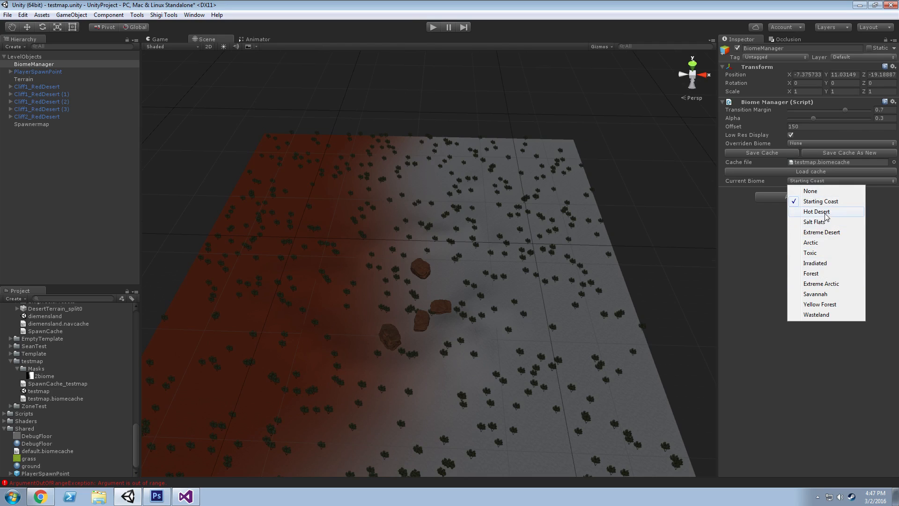
{"action": "left_click", "coordinate": [817, 211]}
{"action": "right_click_drag", "start_coordinate": [505, 234], "coordinate": [518, 323]}
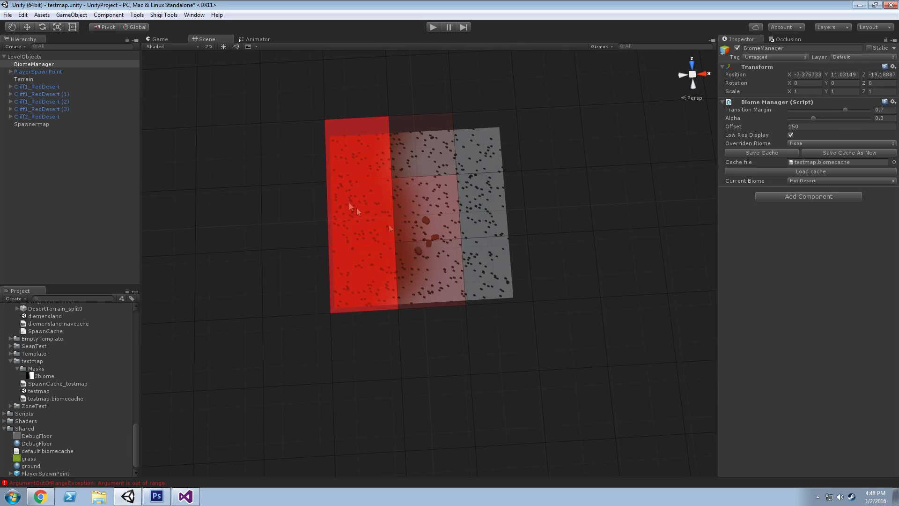
{"action": "right_click_drag", "start_coordinate": [465, 281], "coordinate": [442, 270]}
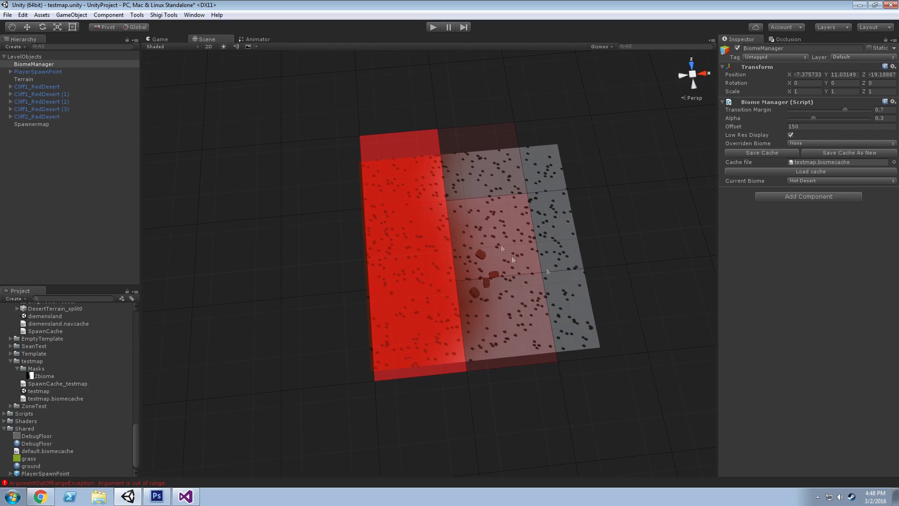
Turn off Low Res Display to inspect the Hot Desert coverage at full resolution, and turn it back on.
{"action": "right_click_drag", "start_coordinate": [501, 248], "coordinate": [502, 231]}
{"action": "left_click", "coordinate": [791, 135]}
{"action": "right_click_drag", "start_coordinate": [575, 225], "coordinate": [552, 227]}
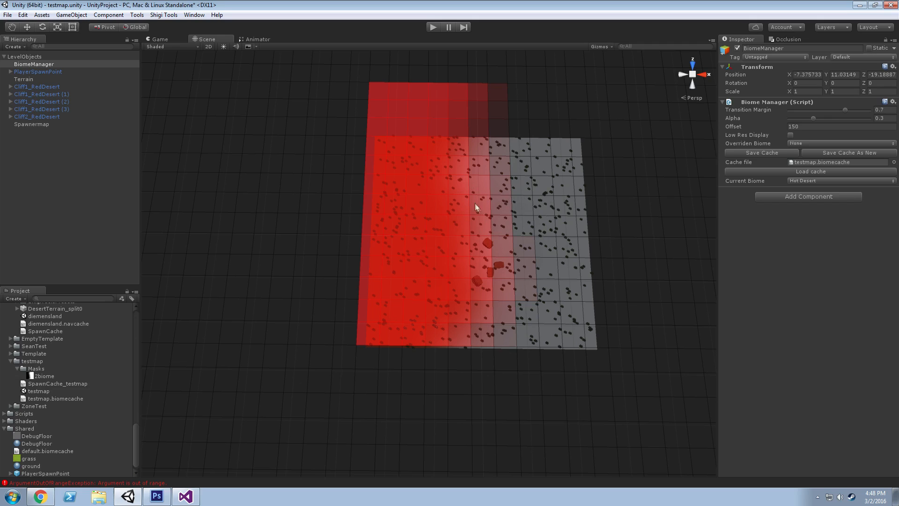
{"action": "left_click", "coordinate": [791, 135]}
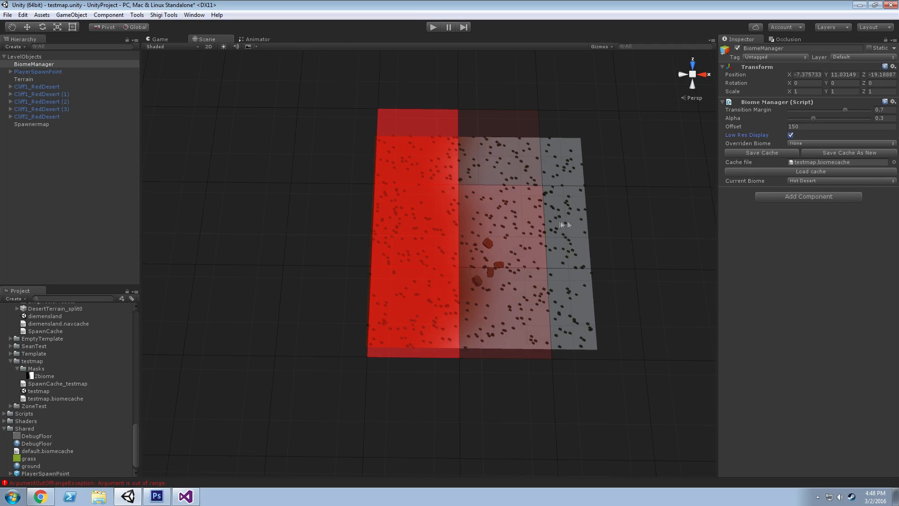
Set the Current Biome to Arctic and examine its coverage over the terrain from above.
{"action": "mouse_move", "coordinate": [573, 224]}
{"action": "left_mouse_down", "text": "alt"}
{"action": "mouse_move", "coordinate": [580, 226]}
{"action": "mouse_move", "coordinate": [574, 219]}
{"action": "left_mouse_up", "text": "alt"}
{"action": "key", "text": "w"}
{"action": "right_click_drag", "start_coordinate": [574, 220], "coordinate": [575, 215]}
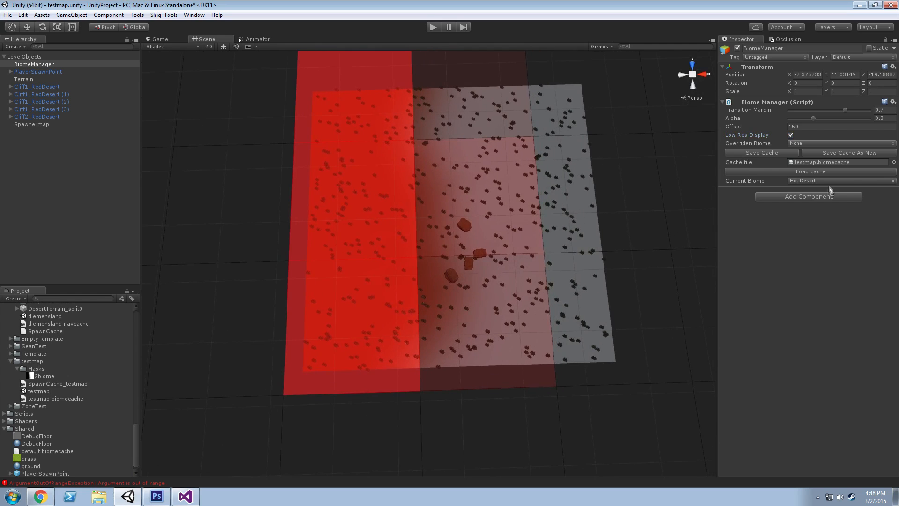
{"action": "left_click", "coordinate": [808, 180]}
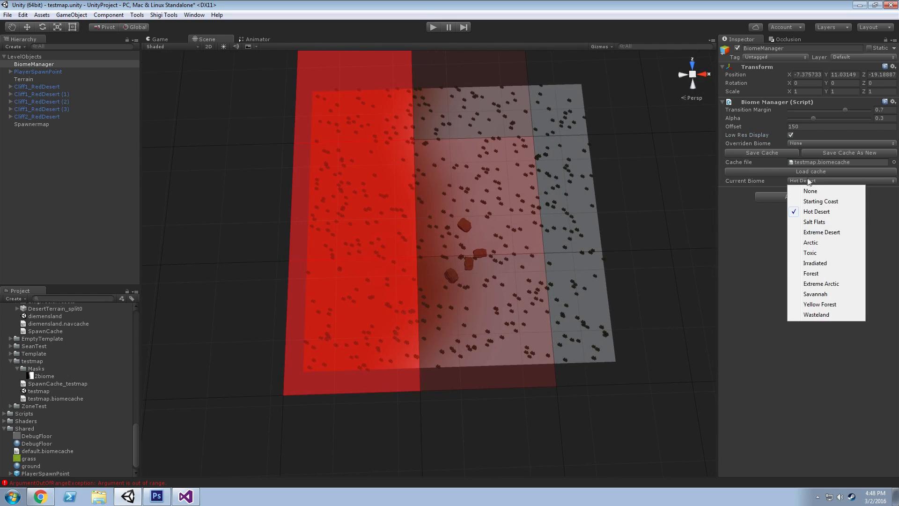
{"action": "left_click", "coordinate": [811, 242]}
{"action": "left_click_drag", "start_coordinate": [538, 245], "coordinate": [706, 300], "text": "alt"}
{"action": "key", "text": "s"}
{"action": "right_click_drag", "start_coordinate": [706, 300], "coordinate": [773, 306]}
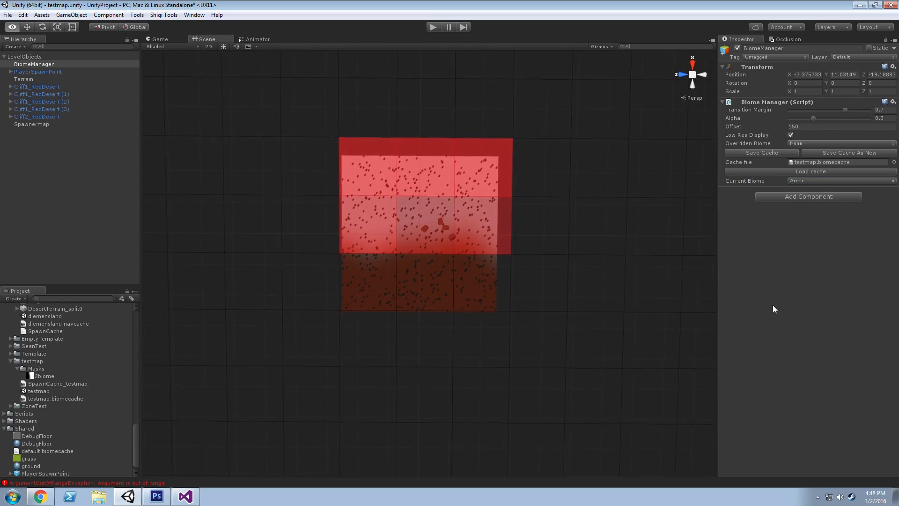
{"action": "left_click_drag", "start_coordinate": [707, 308], "coordinate": [526, 287], "text": "alt"}
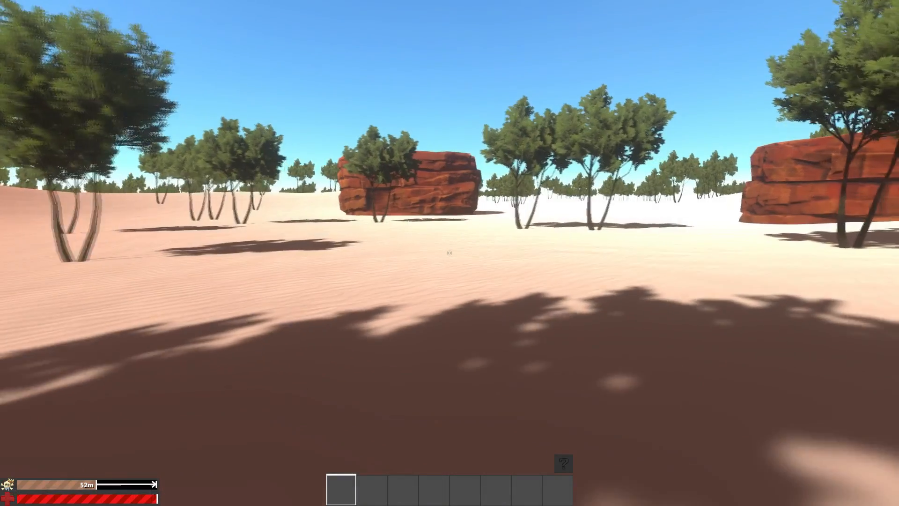
Walk through testmap in the running game from the desert blend past the cliffs onto the snow, checking the ground transition.
{"action": "key", "text": "w"}
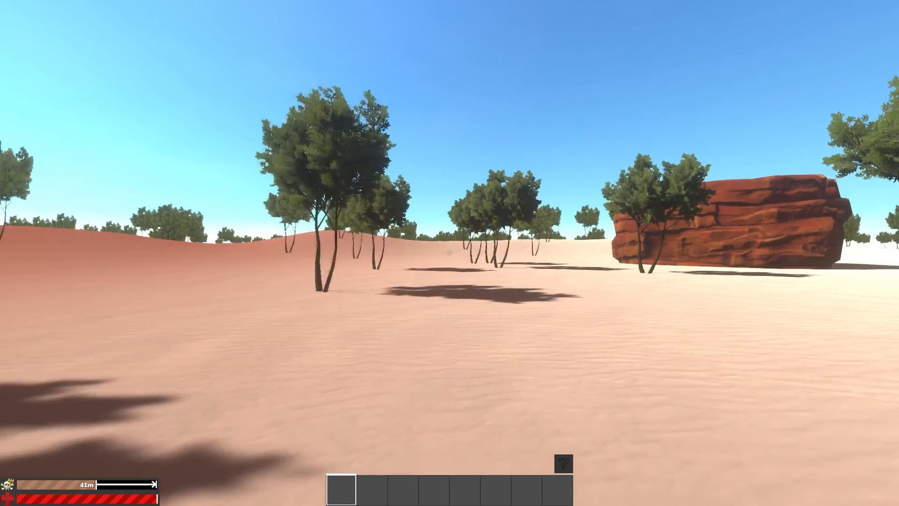
{"action": "key", "text": "w"}
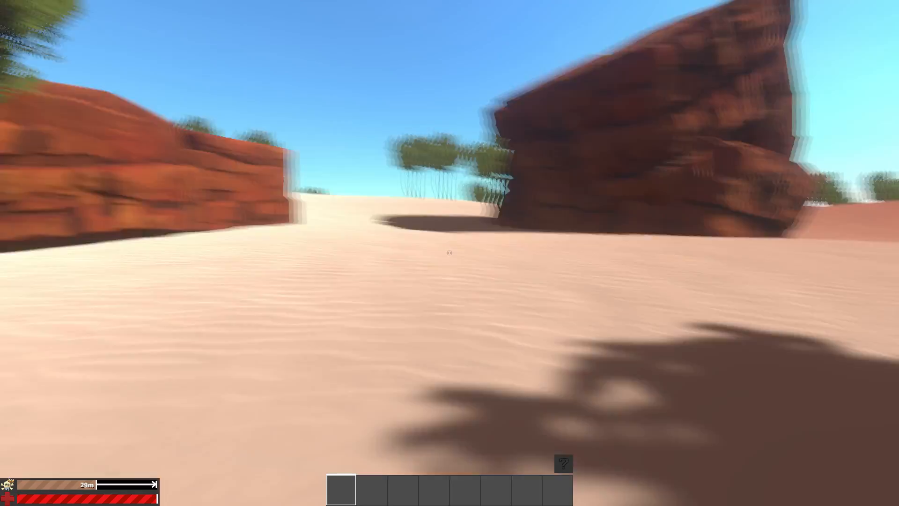
{"action": "key", "text": "w"}
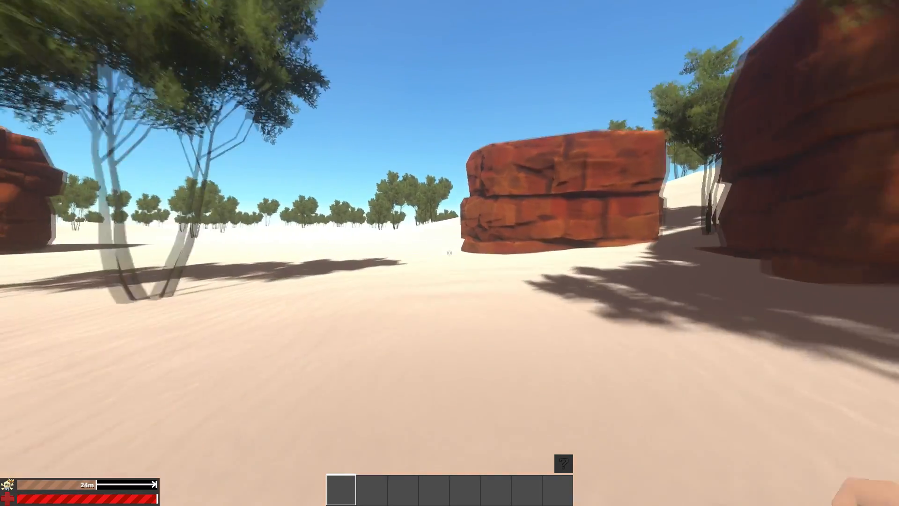
{"action": "key", "text": "w"}
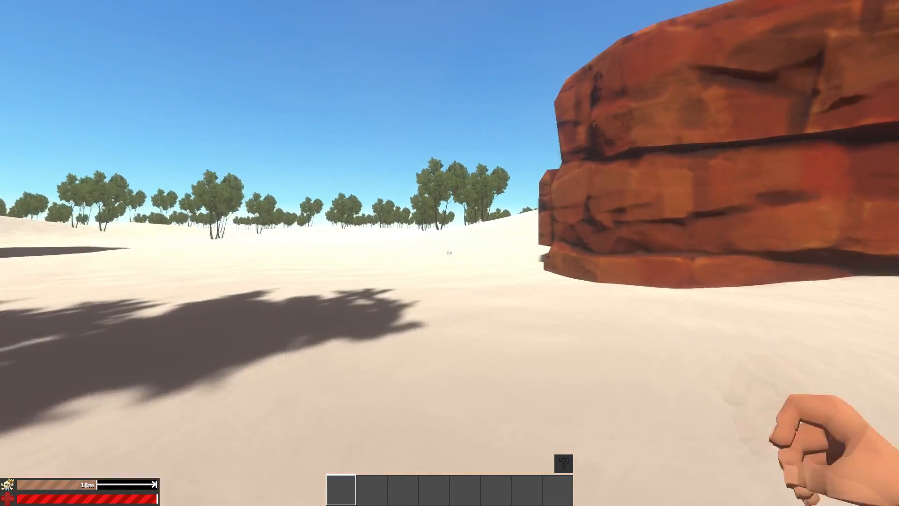
{"action": "key", "text": "w"}
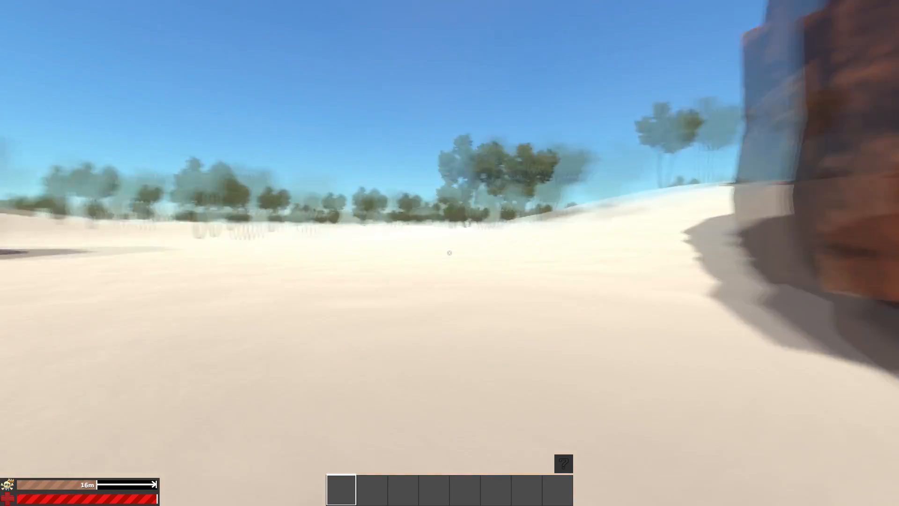
{"action": "key", "text": "s"}
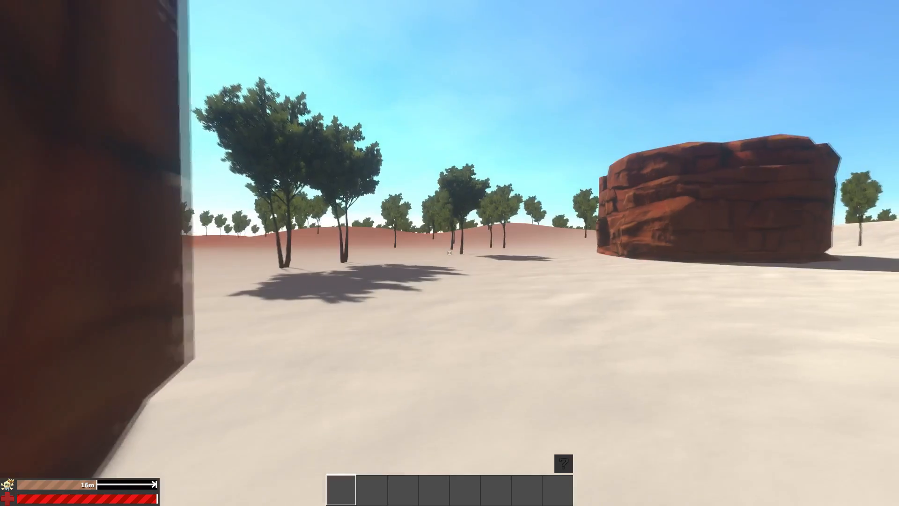
{"action": "key", "text": "s"}
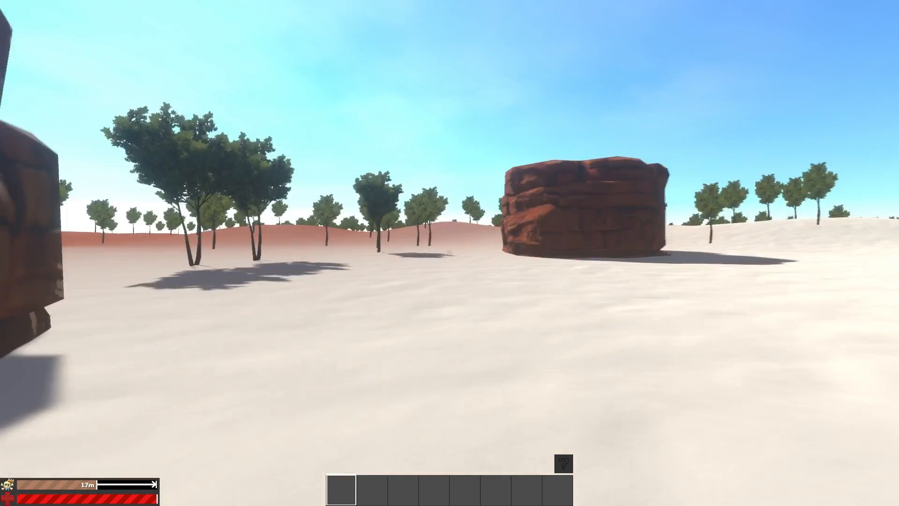
{"action": "key", "text": "w"}
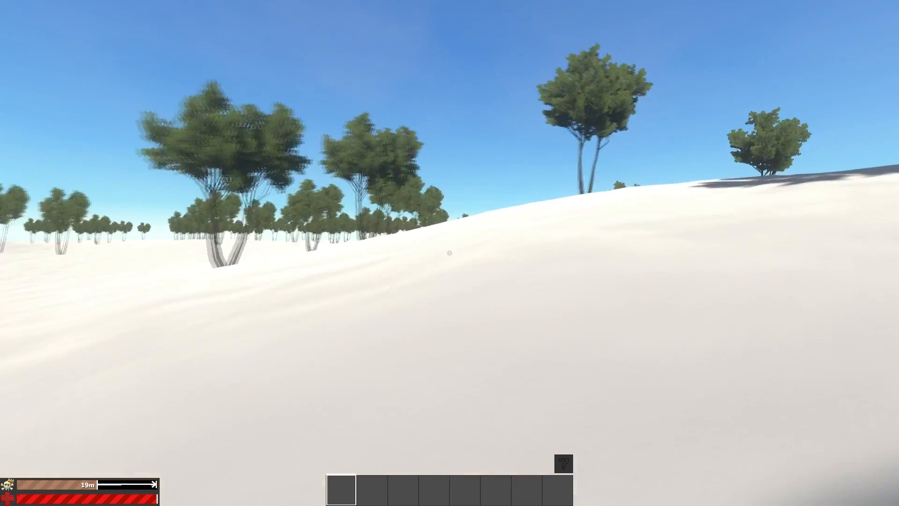
{"action": "key", "text": "w"}
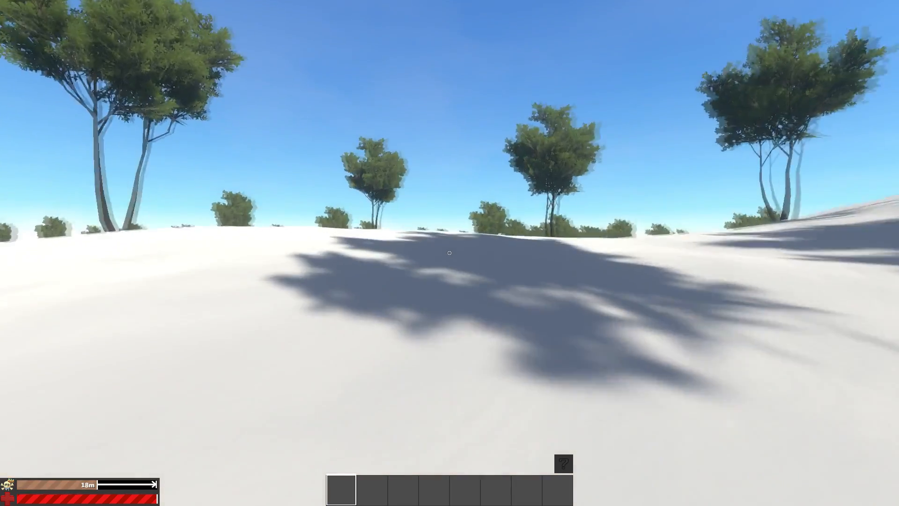
{"action": "key", "text": "w"}
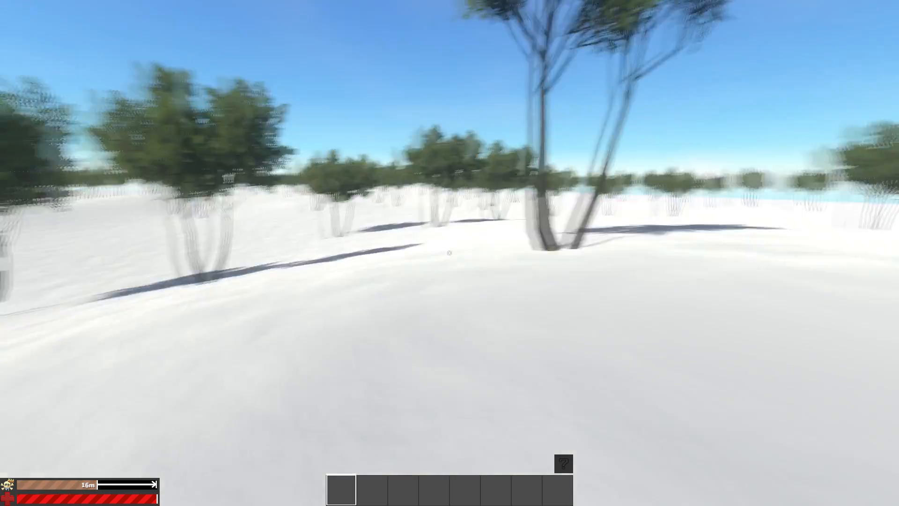
Roam the snowy area and head back towards the red desert to check the in-game biome effects, and leave the game.
{"action": "key", "text": "w"}
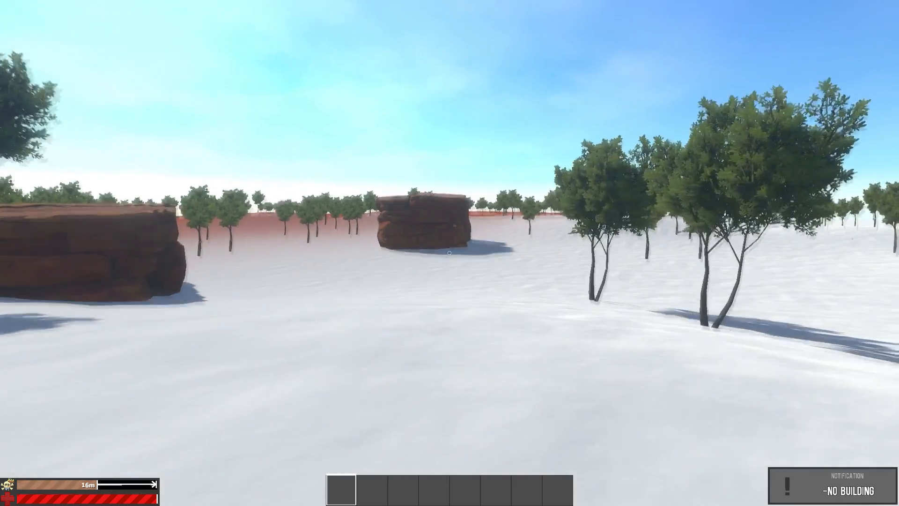
{"action": "key", "text": "w"}
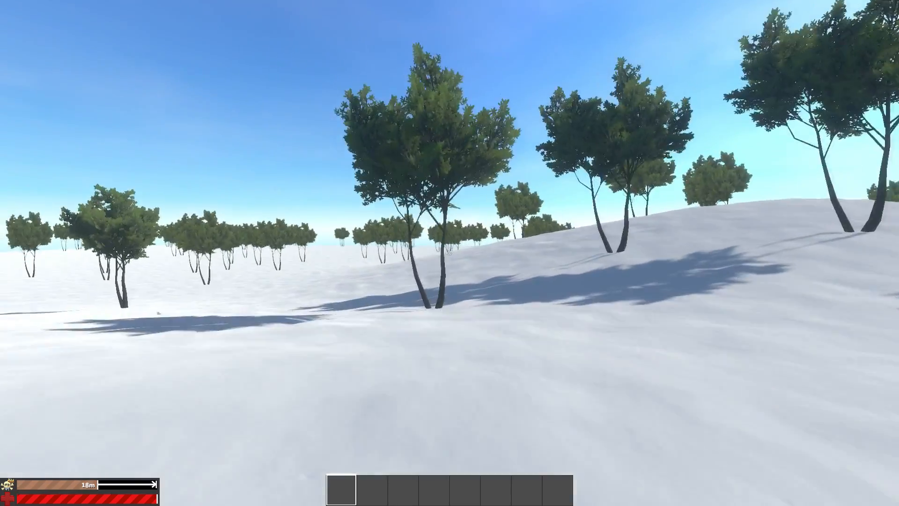
{"action": "key", "text": "w"}
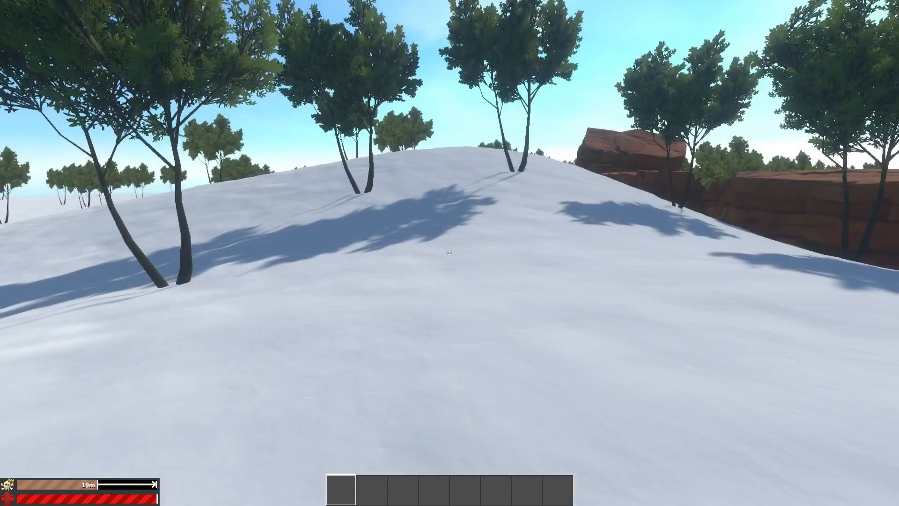
{"action": "key", "text": "w"}
{"action": "key", "text": "w"}
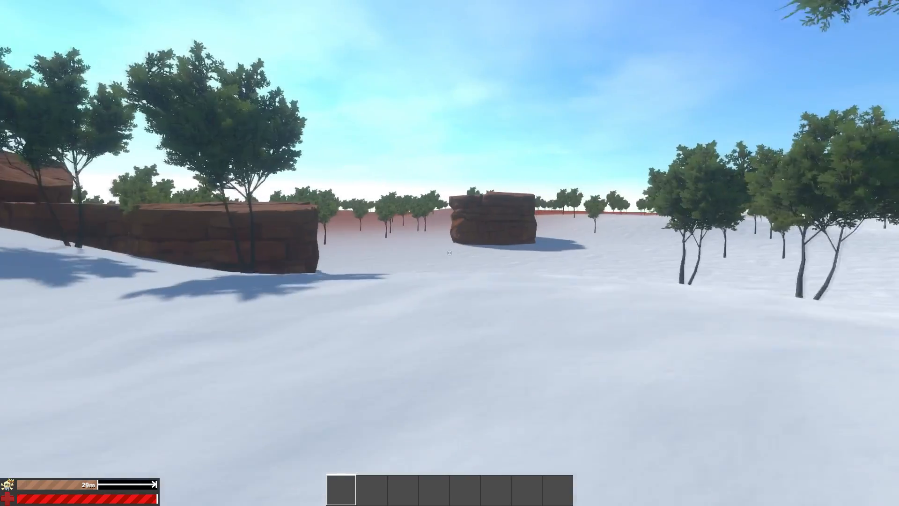
{"action": "key", "text": "w"}
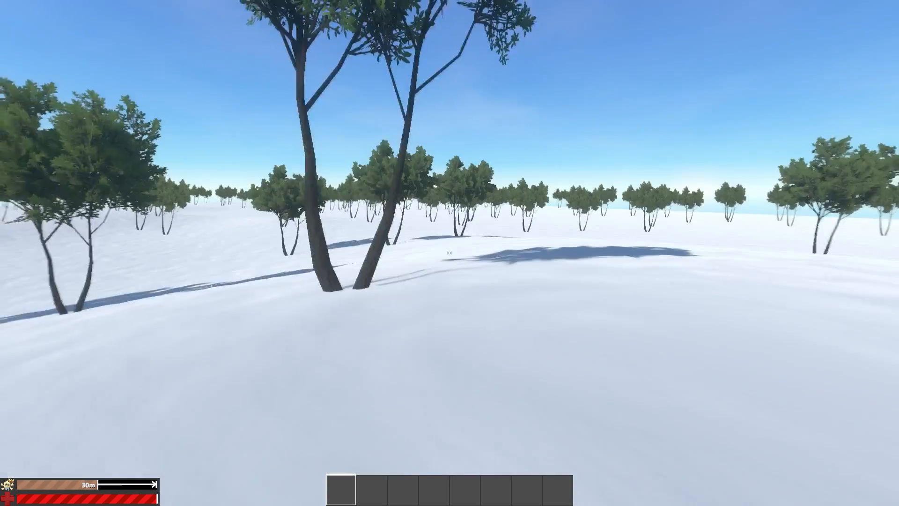
{"action": "key", "text": "w"}
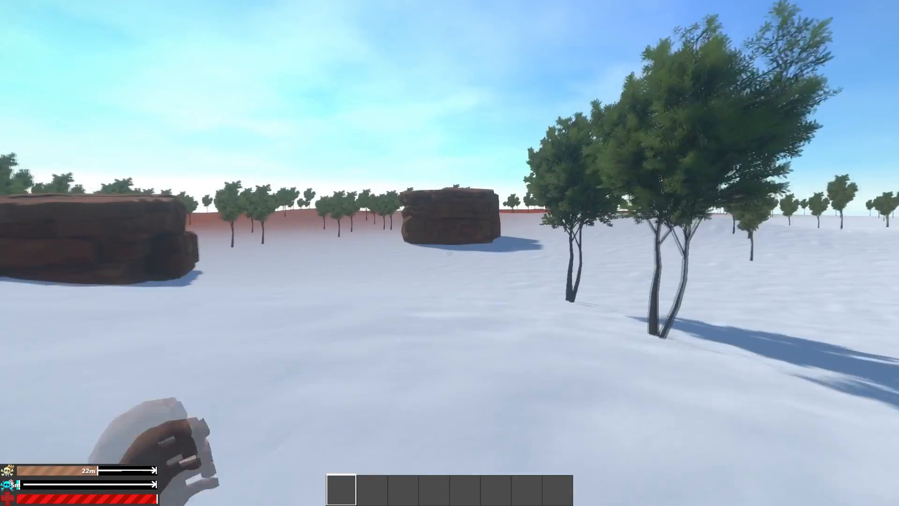
{"action": "key", "text": "w"}
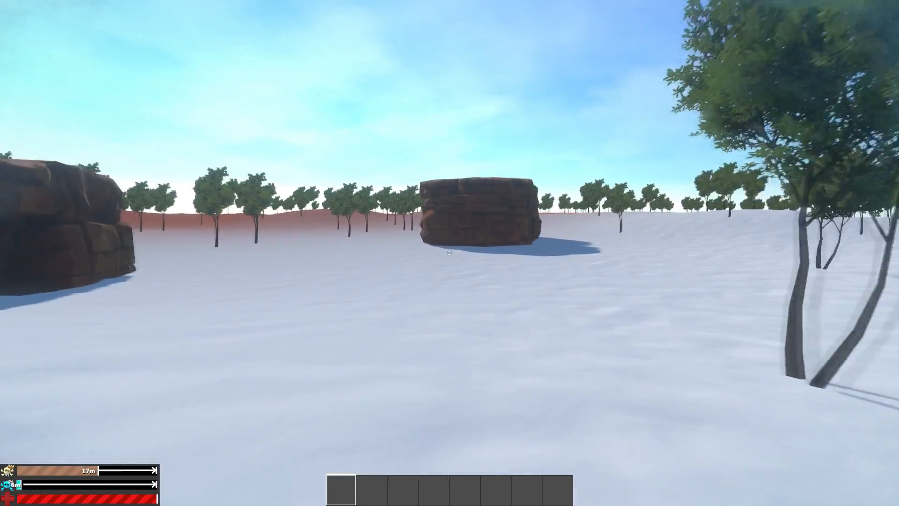
{"action": "key", "text": "w"}
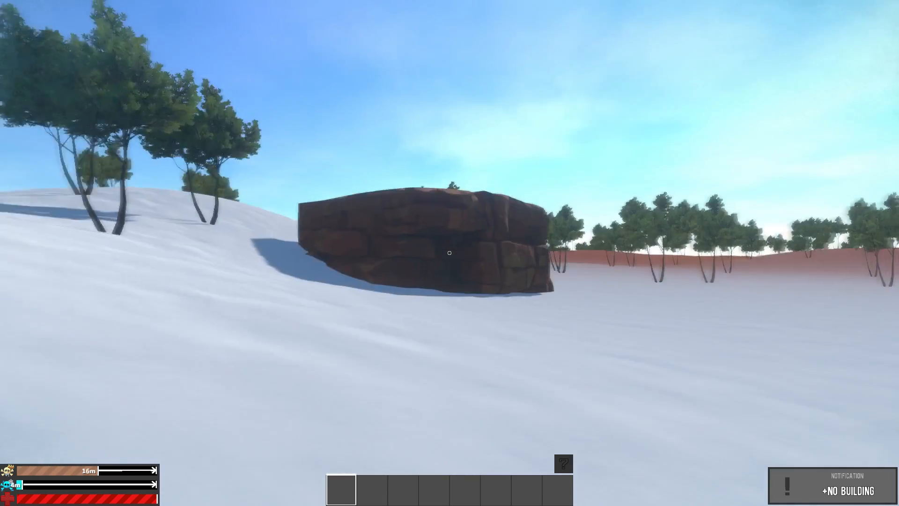
{"action": "key", "text": "w"}
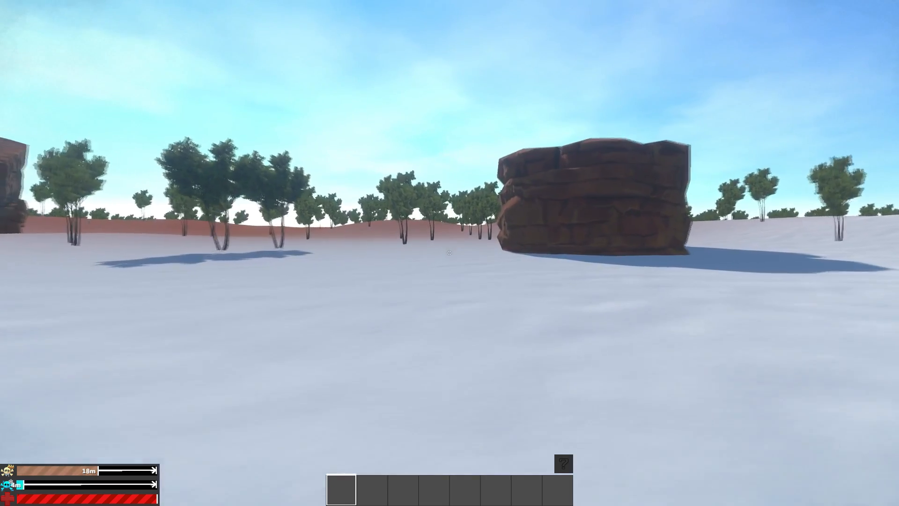
{"action": "key", "text": "w"}
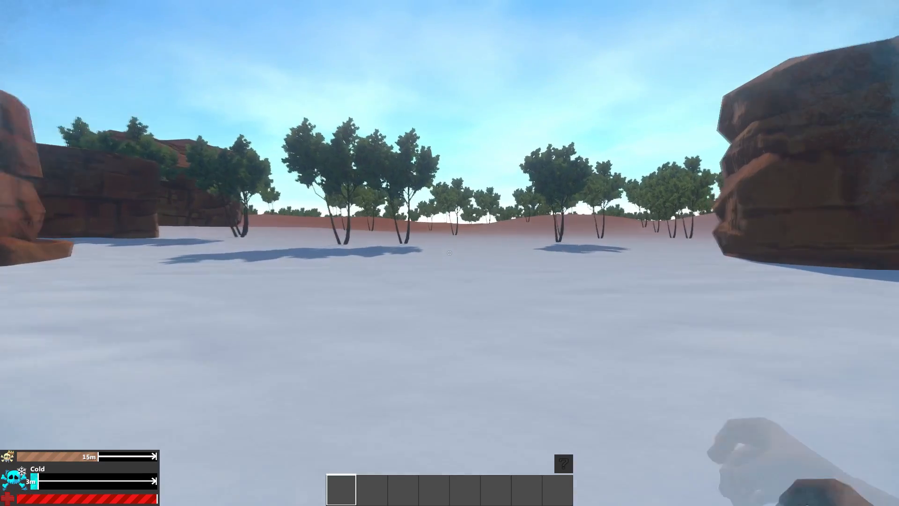
{"action": "key", "text": "w"}
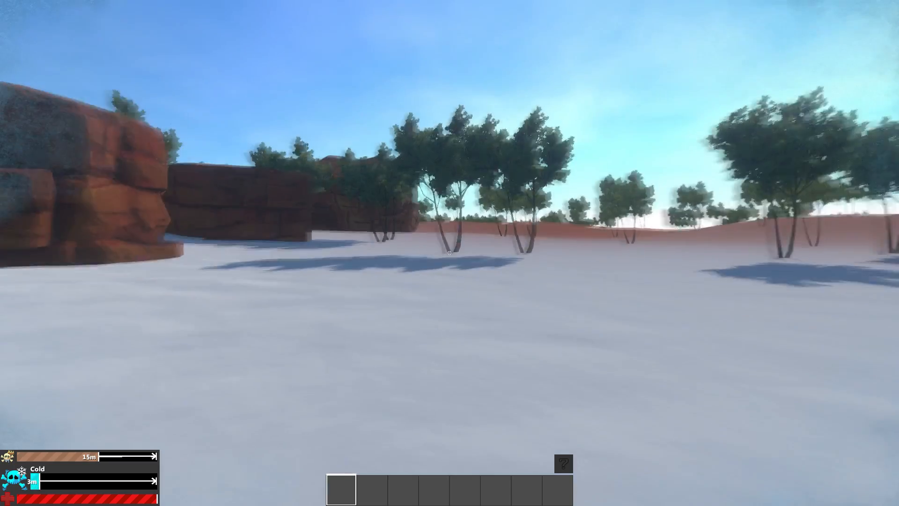
{"action": "key", "text": "w"}
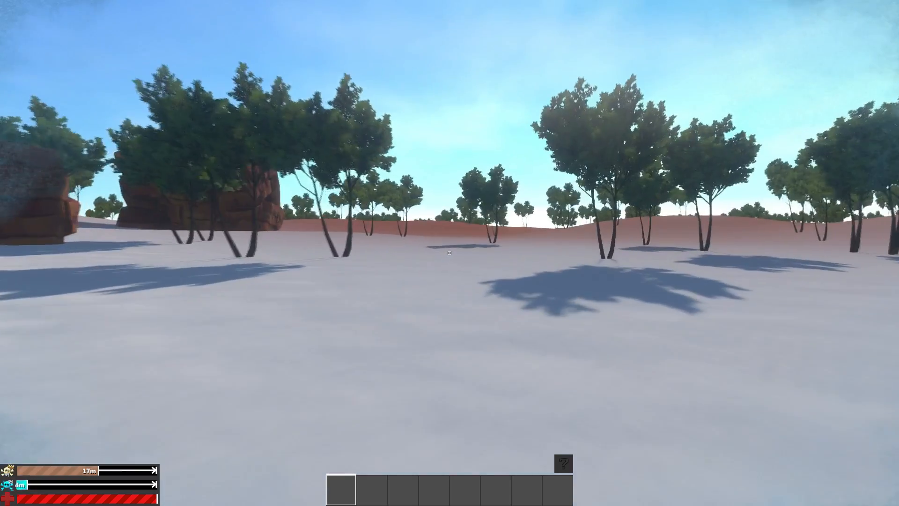
{"action": "key", "text": "Escape"}
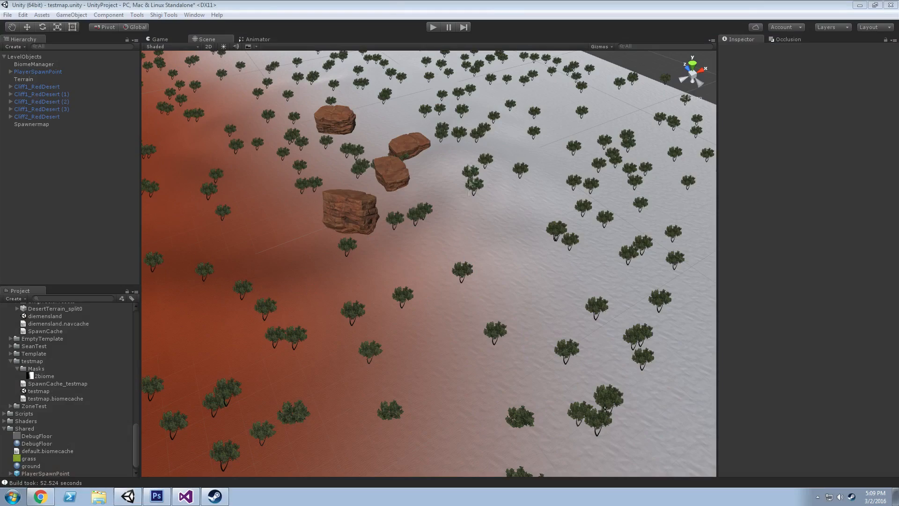
Return to the Unity editor and select the terrain in the area between the desert and the snow.
{"action": "left_click", "coordinate": [390, 3]}
{"action": "right_click_drag", "start_coordinate": [482, 251], "coordinate": [415, 222]}
{"action": "left_click", "coordinate": [417, 221]}
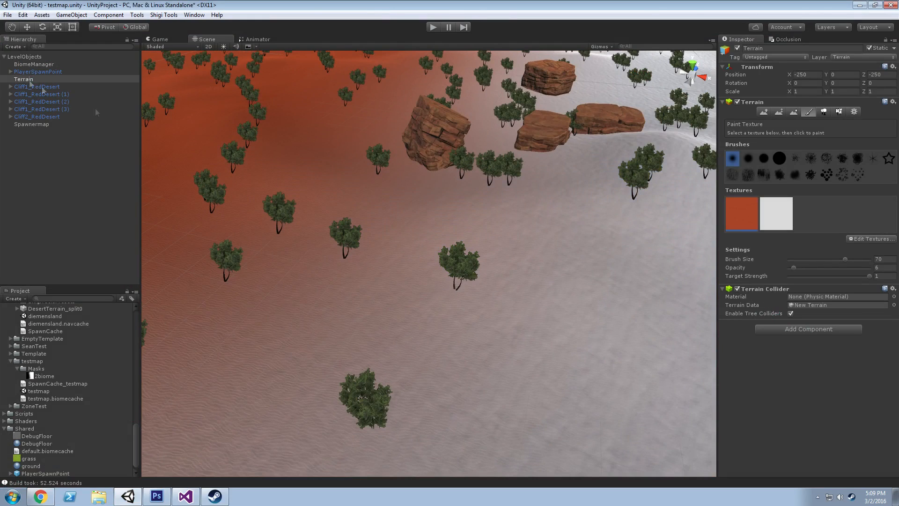
Add the Ground Marker, Terrain Settings Manager and Terrain Shader Manager components to the terrain.
{"action": "left_click", "coordinate": [796, 328]}
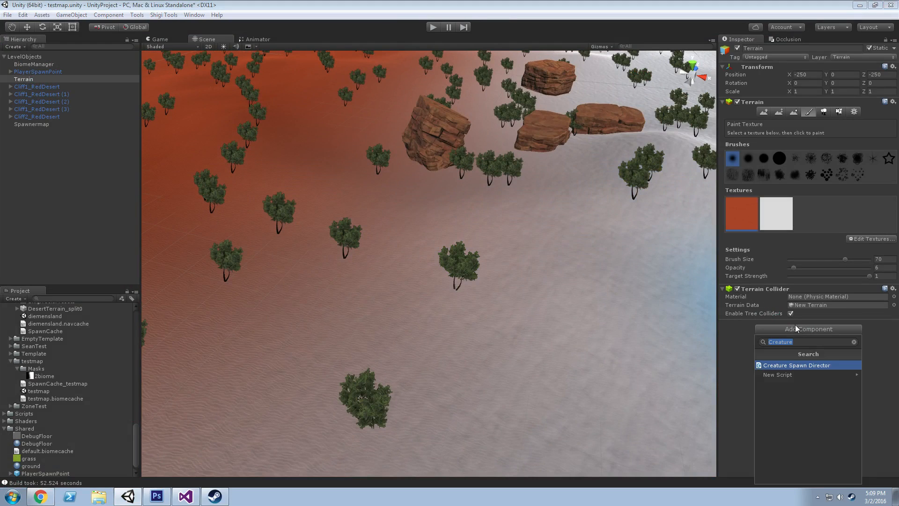
{"action": "type", "text": "Groundm"}
{"action": "key", "text": "Return"}
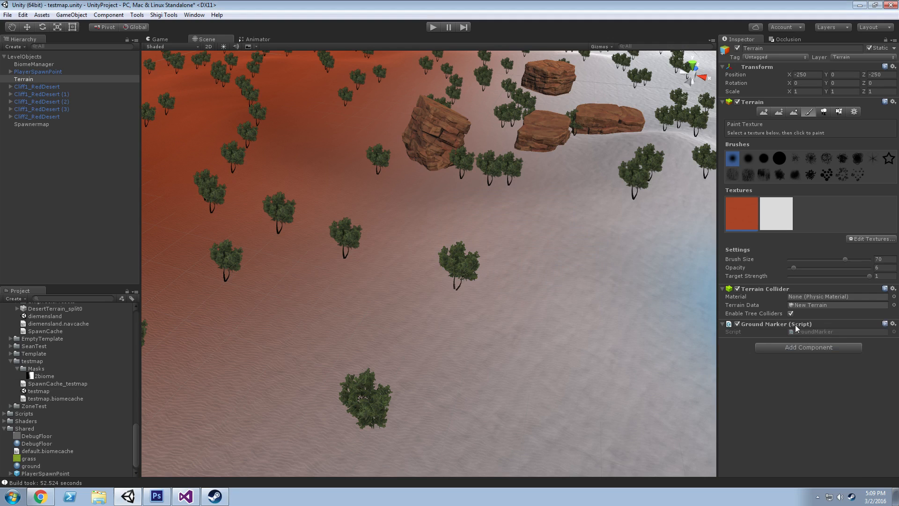
{"action": "left_click", "coordinate": [795, 347]}
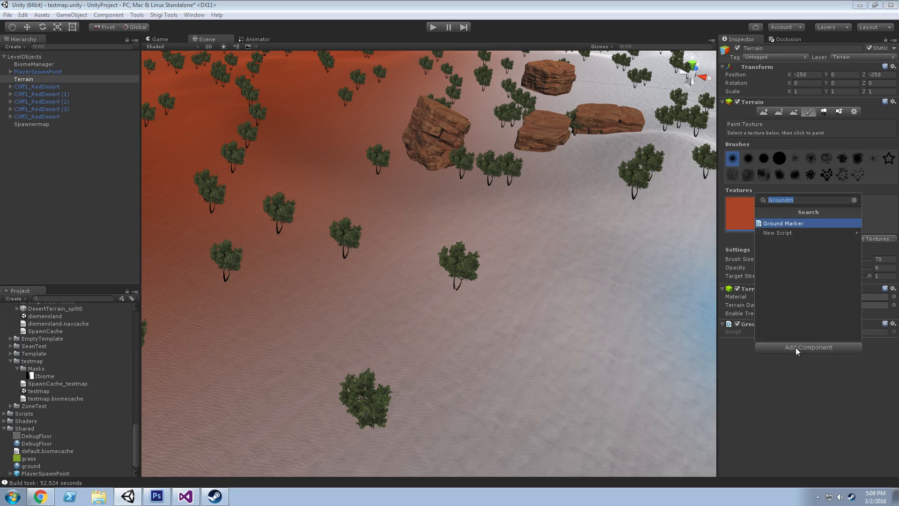
{"action": "type", "text": "TerrainS"}
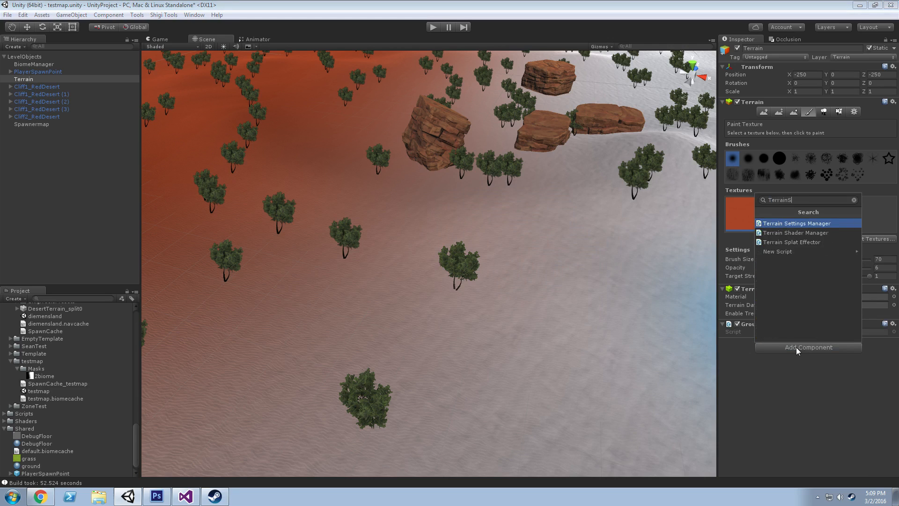
{"action": "key", "text": "Return"}
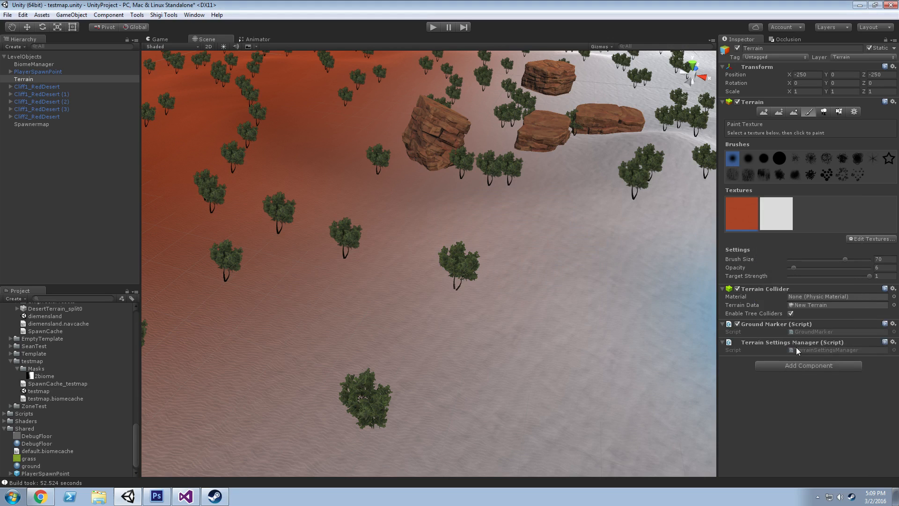
{"action": "left_click", "coordinate": [780, 370]}
{"action": "type", "text": "TerrainSha"}
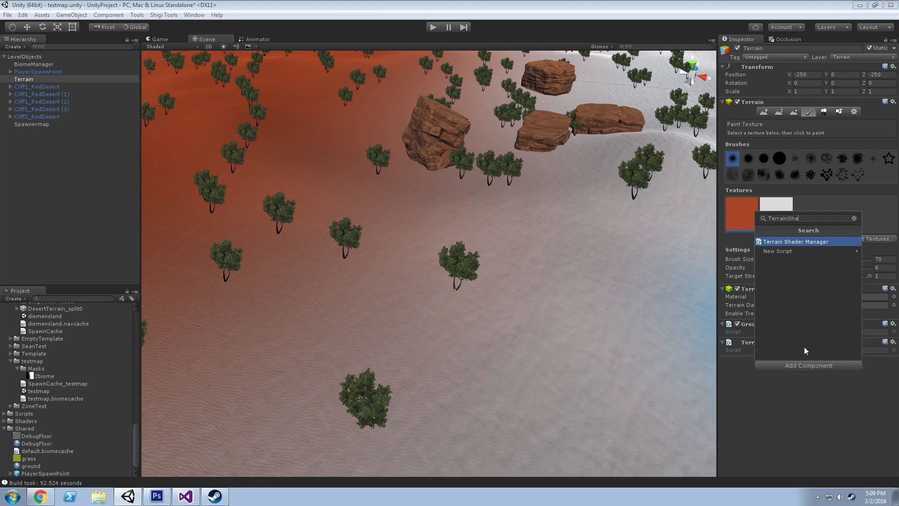
{"action": "key", "text": "Return"}
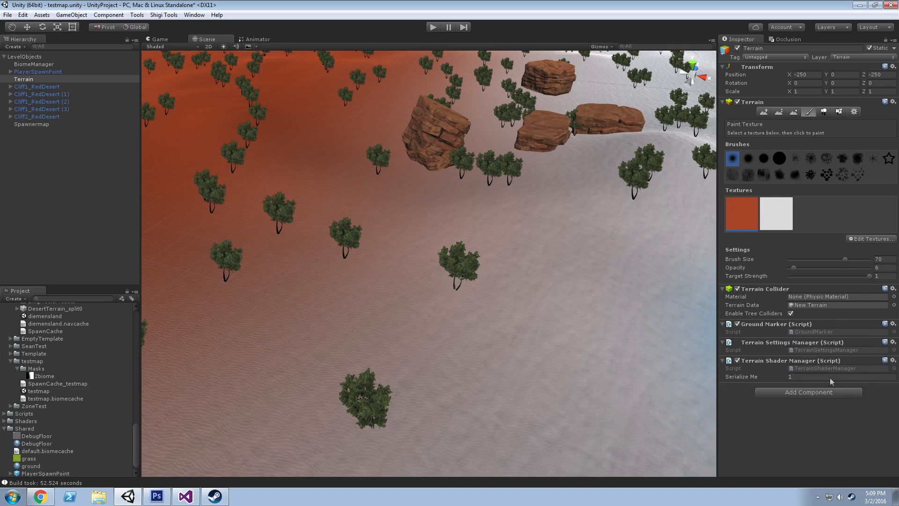
Deselect the terrain and build the testmap level for Windows only.
{"action": "left_click", "coordinate": [68, 190]}
{"action": "left_click", "coordinate": [42, 15]}
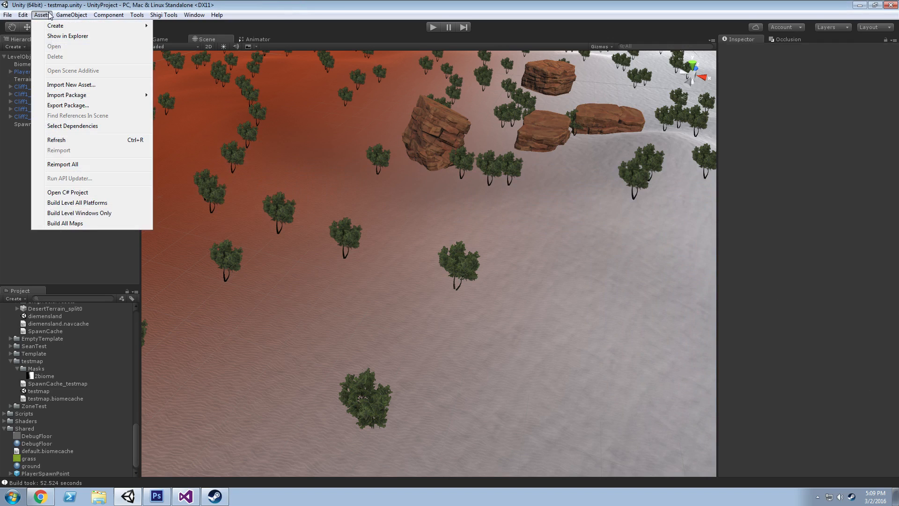
{"action": "left_click", "coordinate": [80, 213]}
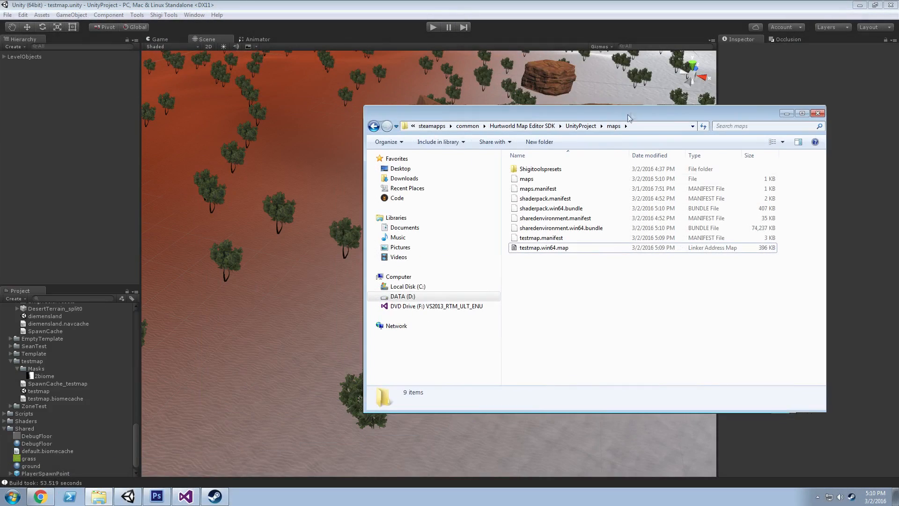
Copy the newly built testmap.win64.map into the dedicated server's Hurtworld_Data maps folder, replacing the existing file.
{"action": "left_click", "coordinate": [545, 250]}
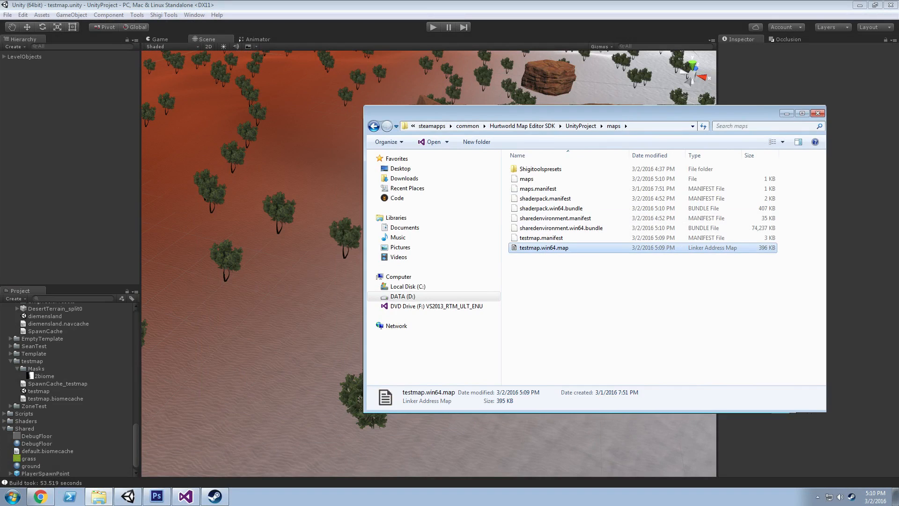
{"action": "left_click", "coordinate": [177, 148]}
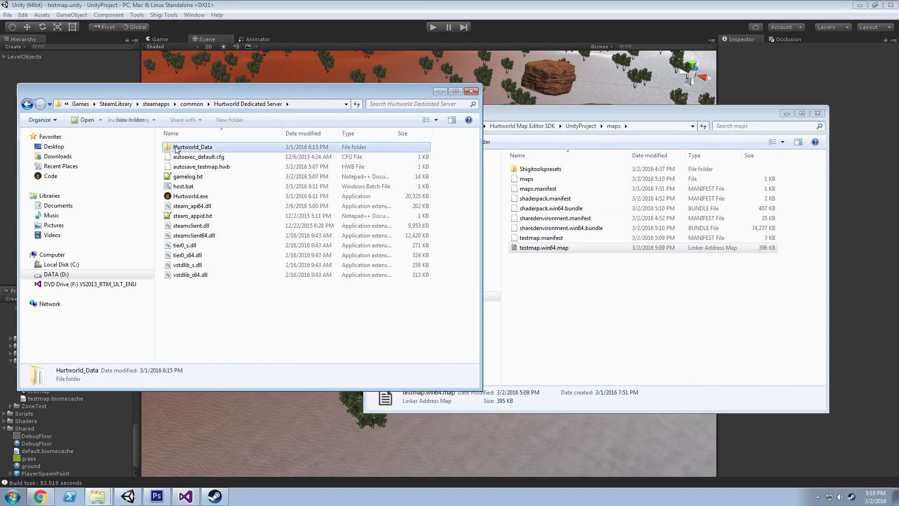
{"action": "double_click", "coordinate": [177, 148]}
{"action": "double_click", "coordinate": [187, 157]}
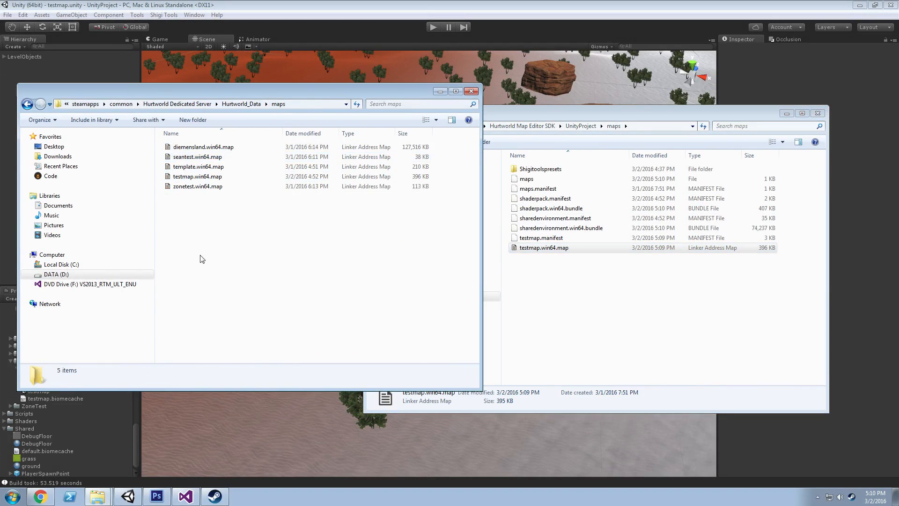
{"action": "key", "text": "ctrl+v"}
{"action": "left_click", "coordinate": [377, 192]}
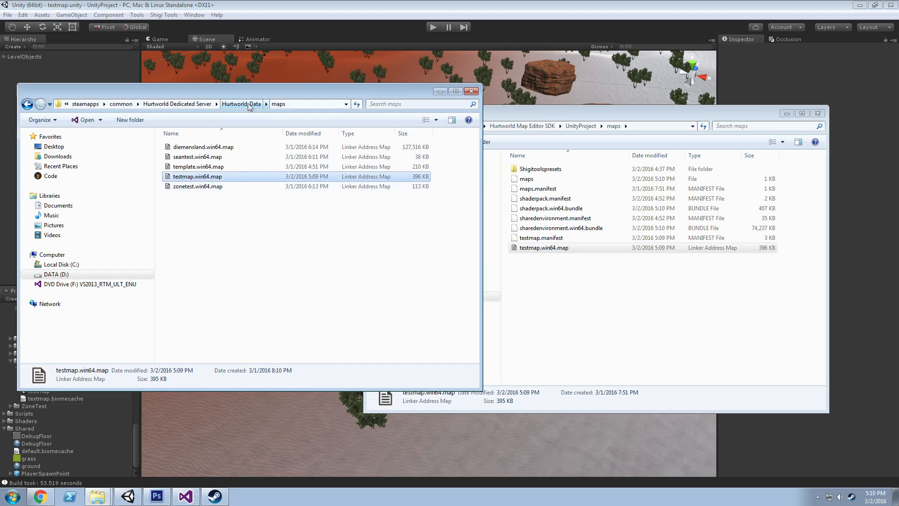
Open Task Manager, and launch host.bat from the Hurtworld Dedicated Server folder.
{"action": "left_click", "coordinate": [201, 107]}
{"action": "right_click", "coordinate": [299, 501]}
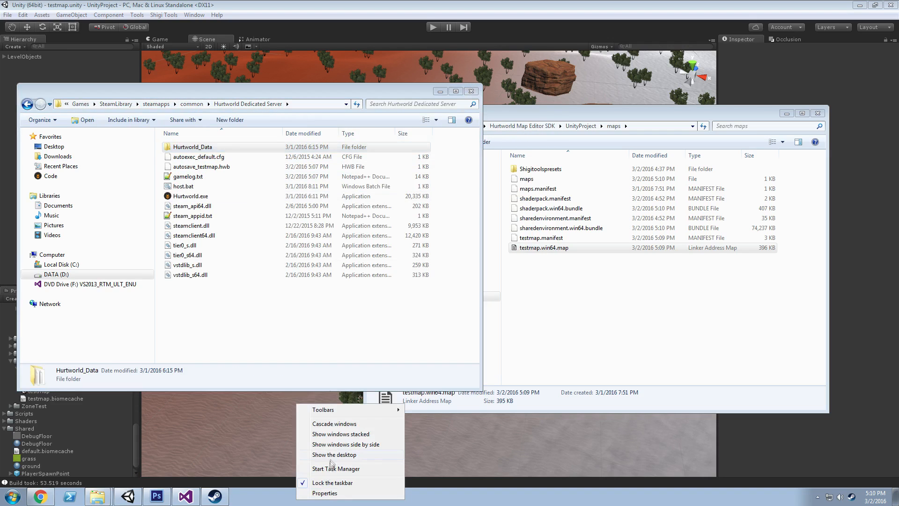
{"action": "left_click", "coordinate": [327, 469]}
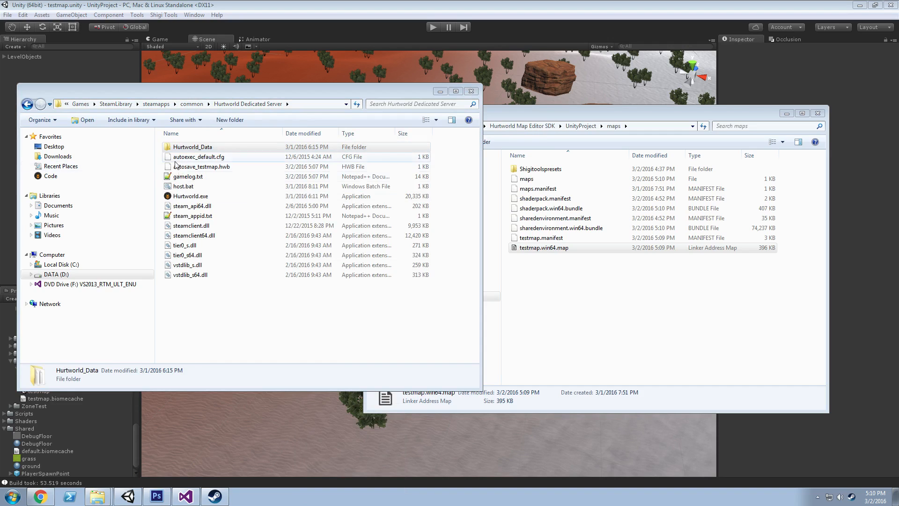
{"action": "double_click", "coordinate": [182, 186]}
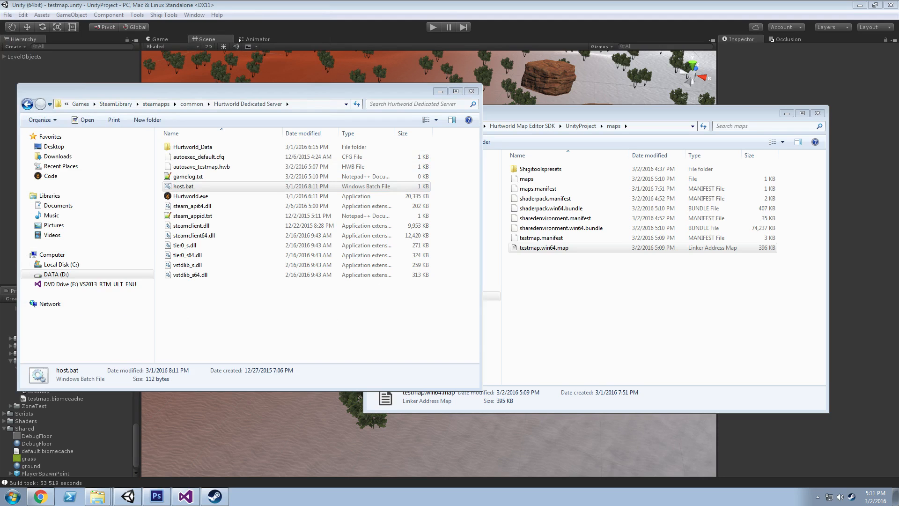
Paste testmap.win64.map into the Hurtworld client's maps folder, replacing the existing file, and clear the folder windows away.
{"action": "left_click_drag", "start_coordinate": [0, 135], "coordinate": [482, 114]}
{"action": "double_click", "coordinate": [396, 179]}
{"action": "key", "text": "ctrl+v"}
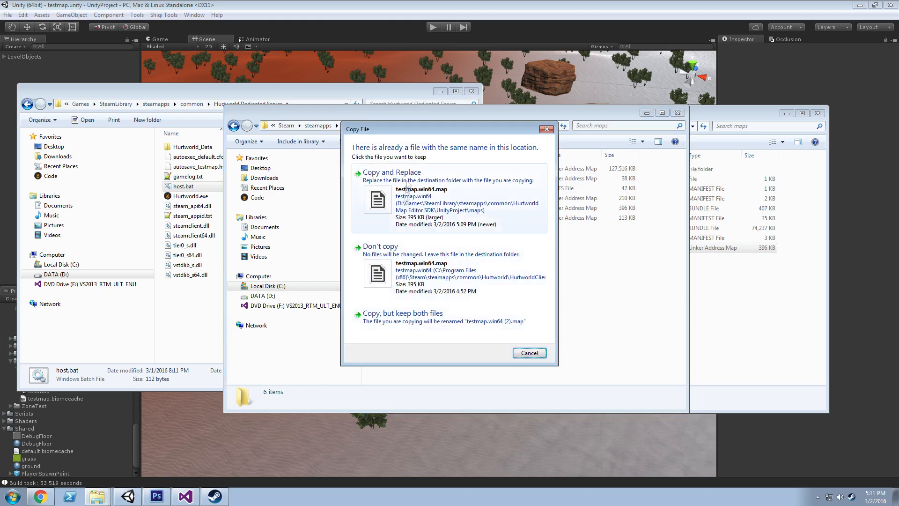
{"action": "left_click", "coordinate": [403, 180]}
{"action": "left_click_drag", "start_coordinate": [458, 111], "coordinate": [0, 148]}
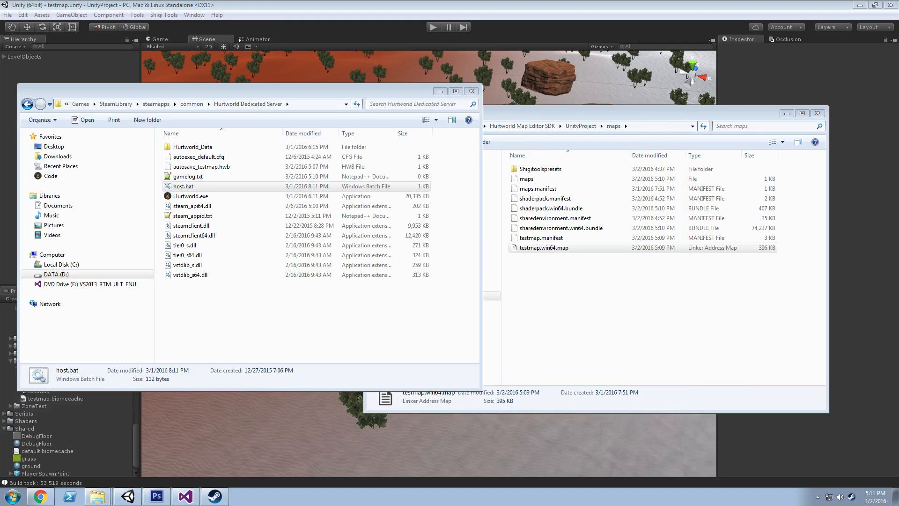
{"action": "left_click_drag", "start_coordinate": [283, 92], "coordinate": [0, 129]}
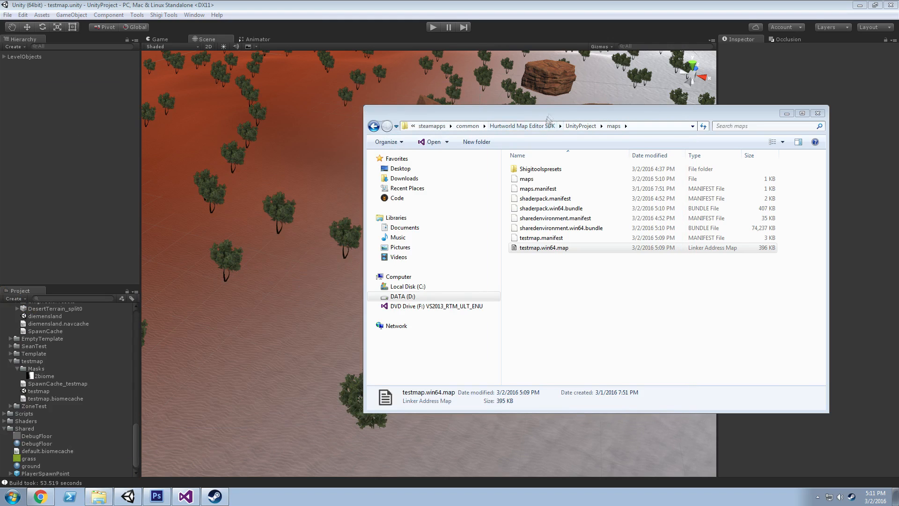
{"action": "left_click_drag", "start_coordinate": [523, 113], "coordinate": [0, 123]}
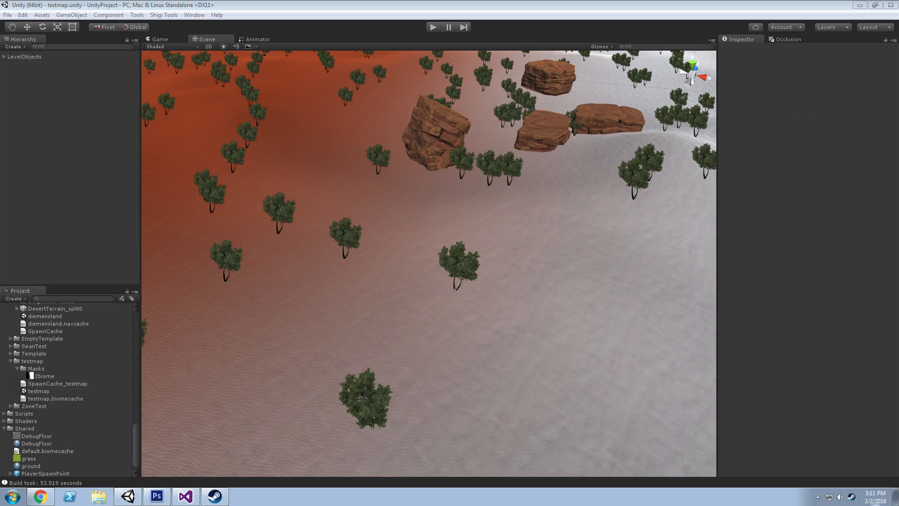
Launch Hurtworld from Steam with the Play Hurtworld option and switch to the game window.
{"action": "right_click", "coordinate": [852, 496]}
{"action": "left_click", "coordinate": [818, 372]}
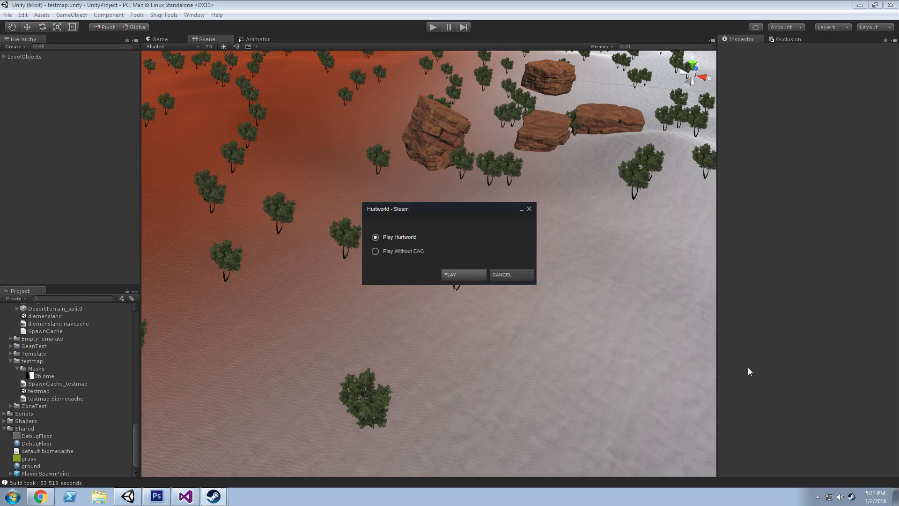
{"action": "left_click", "coordinate": [462, 277]}
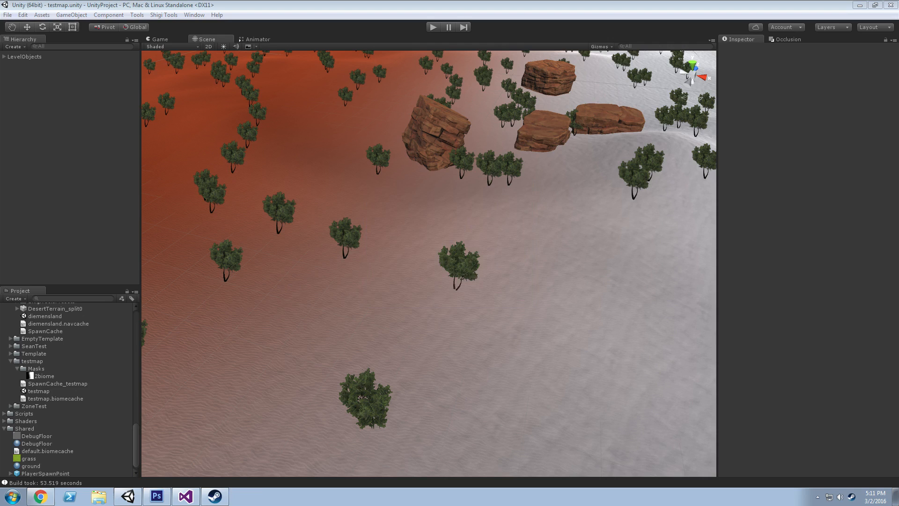
{"action": "key", "text": "alt+Tab"}
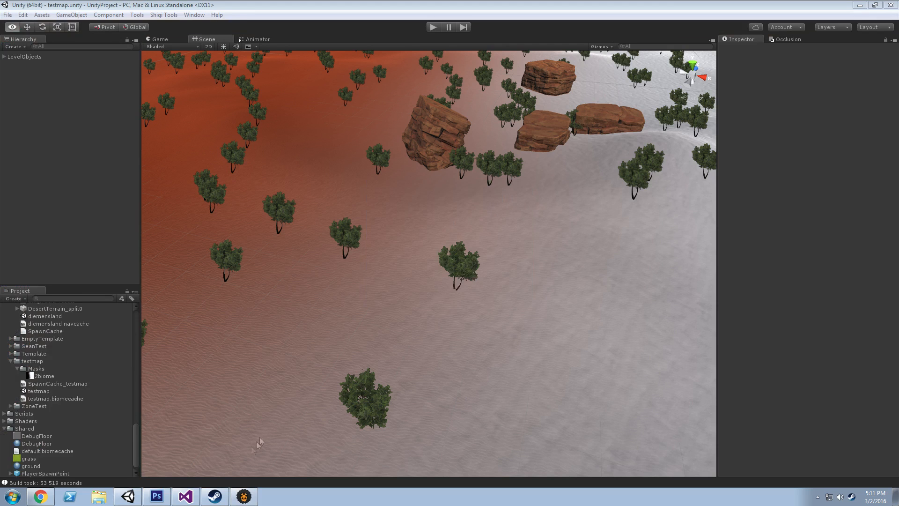
{"action": "left_click", "coordinate": [242, 492]}
Connect the game to the localhost server from the in-game console and close the console.
{"action": "key", "text": "F1"}
{"action": "type", "text": "connect localhost"}
{"action": "key", "text": "Return"}
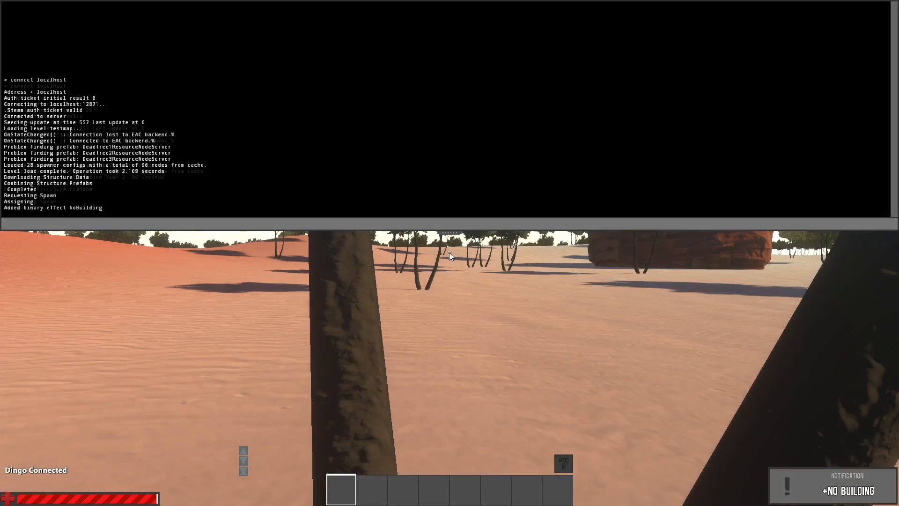
{"action": "key", "text": "F1"}
Walk over the pale sand, switch to third-person view and pick up the small rock on the ground.
{"action": "key", "text": "a"}
{"action": "key", "text": "w"}
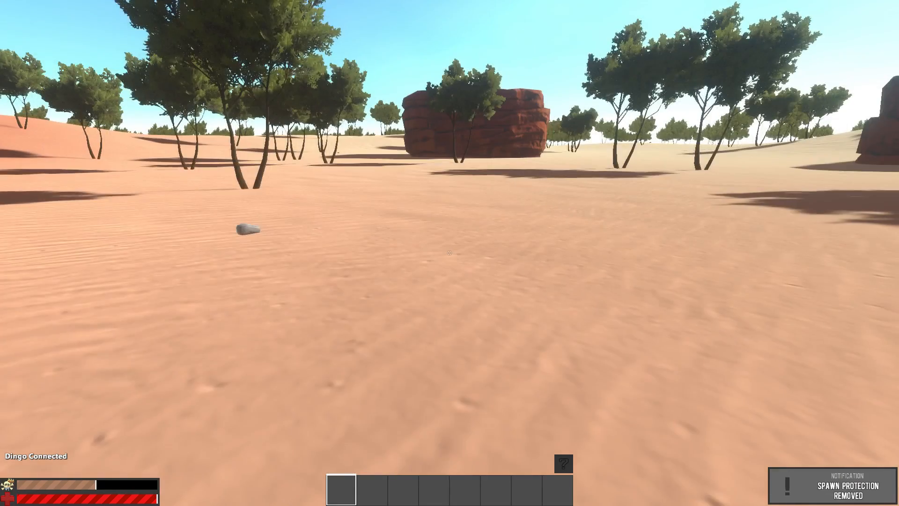
{"action": "key", "text": "a"}
{"action": "key", "text": "w"}
{"action": "key", "text": "d"}
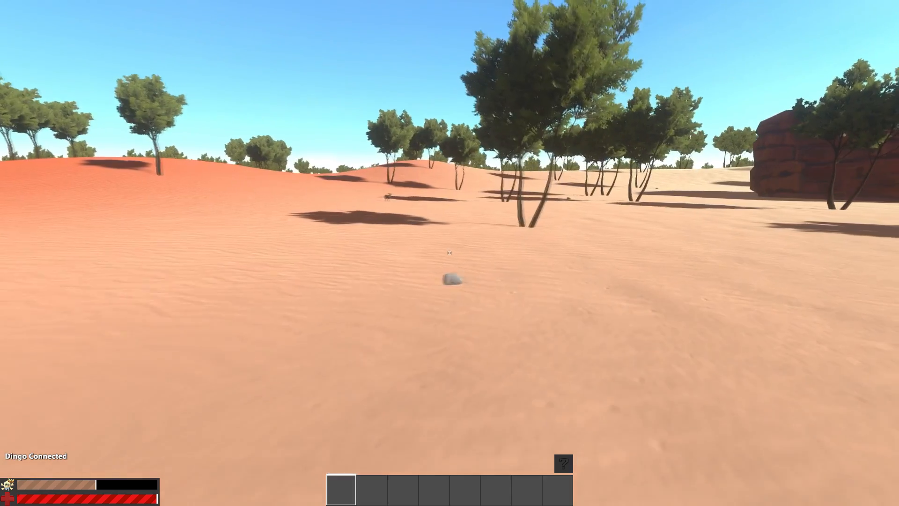
{"action": "key", "text": "k"}
{"action": "key", "text": "w"}
{"action": "key", "text": "w"}
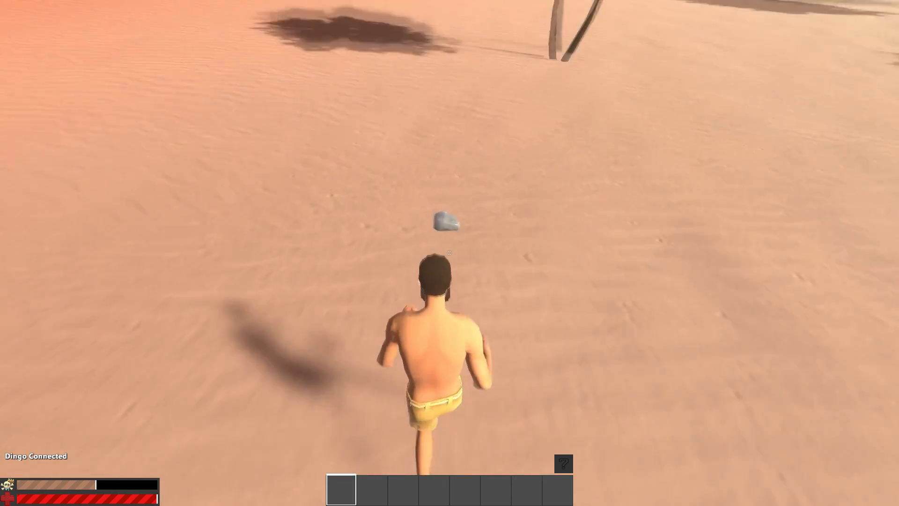
{"action": "key", "text": "e"}
Run across the blended sand towards the horned animal and the cliffs to check the creature and ground rendering.
{"action": "key", "text": "w"}
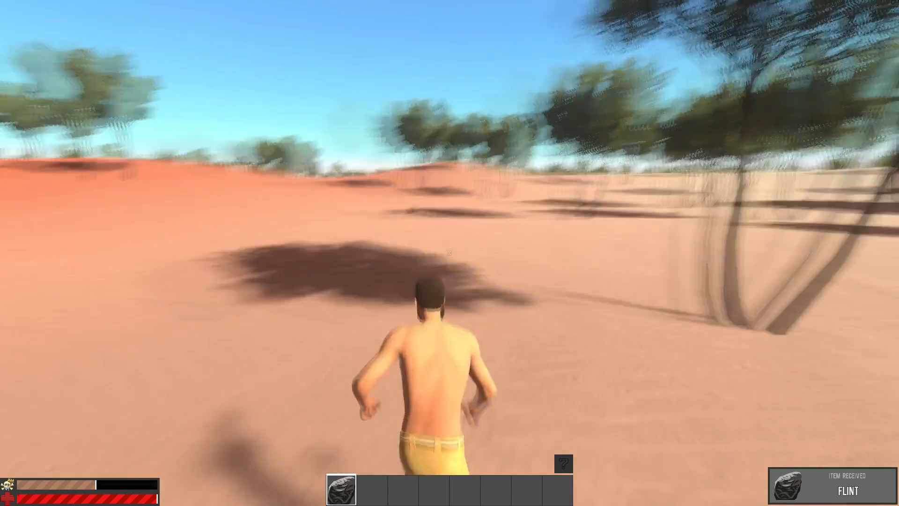
{"action": "key", "text": "w"}
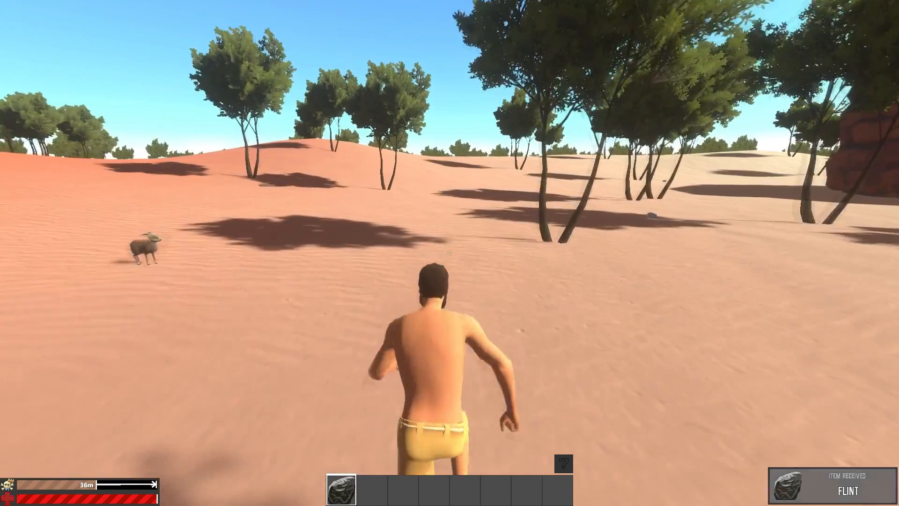
{"action": "key", "text": "w"}
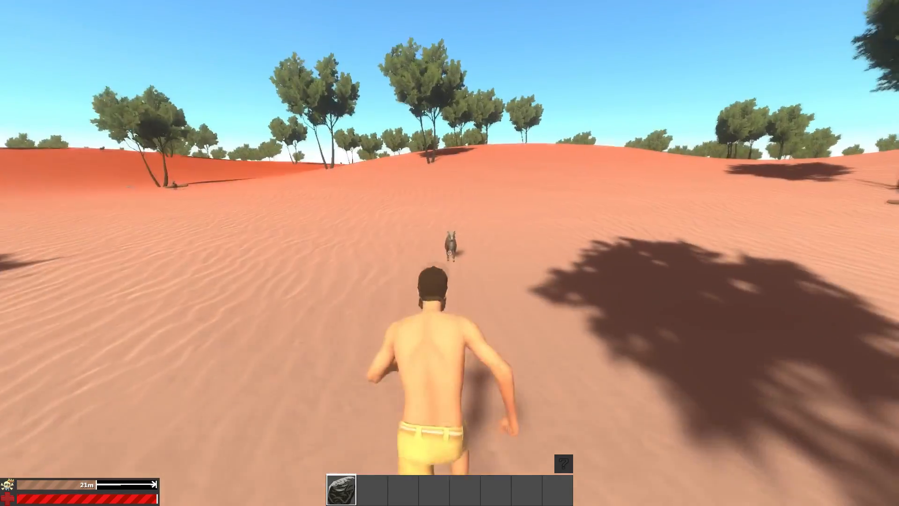
{"action": "key", "text": "w"}
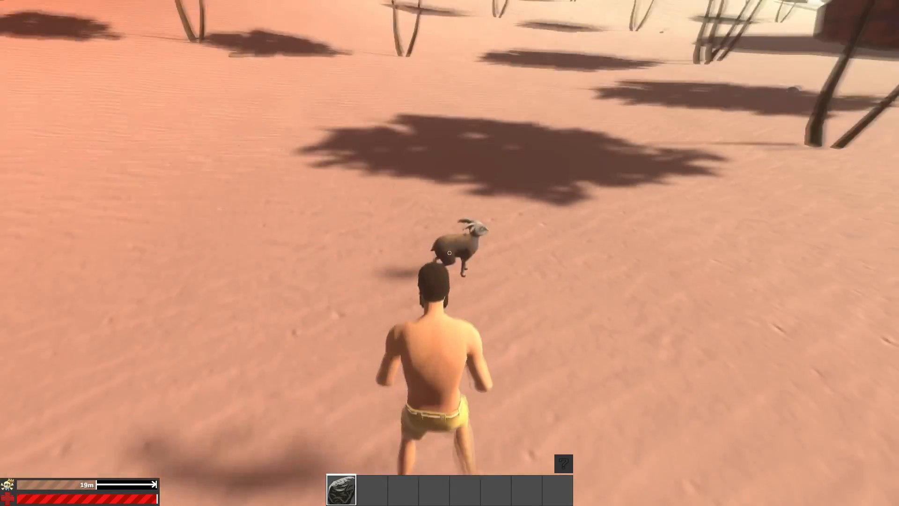
{"action": "key", "text": "w"}
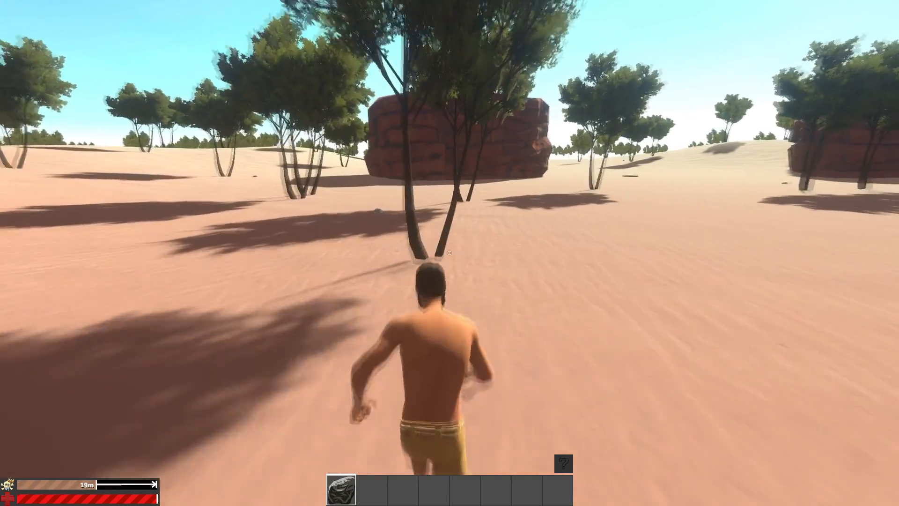
Run to the object lying in the shade of the nearby tree and collect its stone and flint.
{"action": "key", "text": "w"}
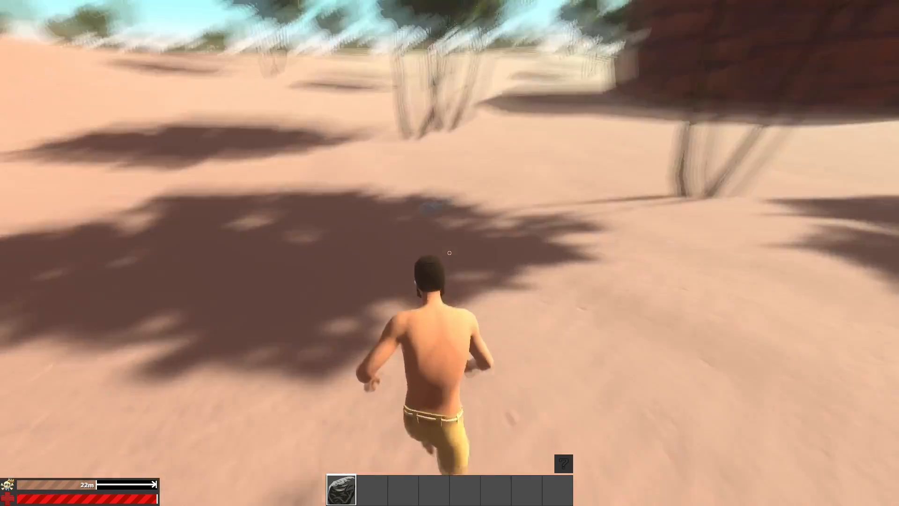
{"action": "key", "text": "e"}
{"action": "key", "text": "w"}
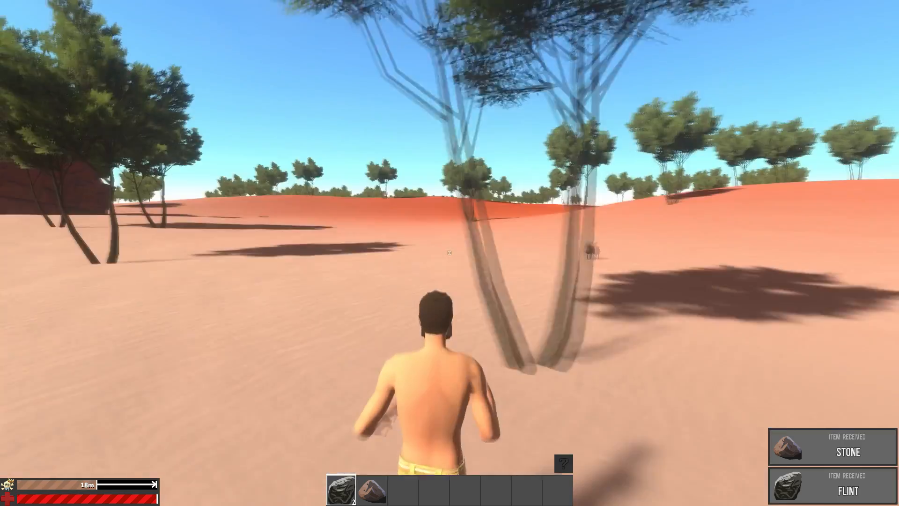
Run across the blended dunes into the red desert and pick up the wood log lying near the trees.
{"action": "key", "text": "w"}
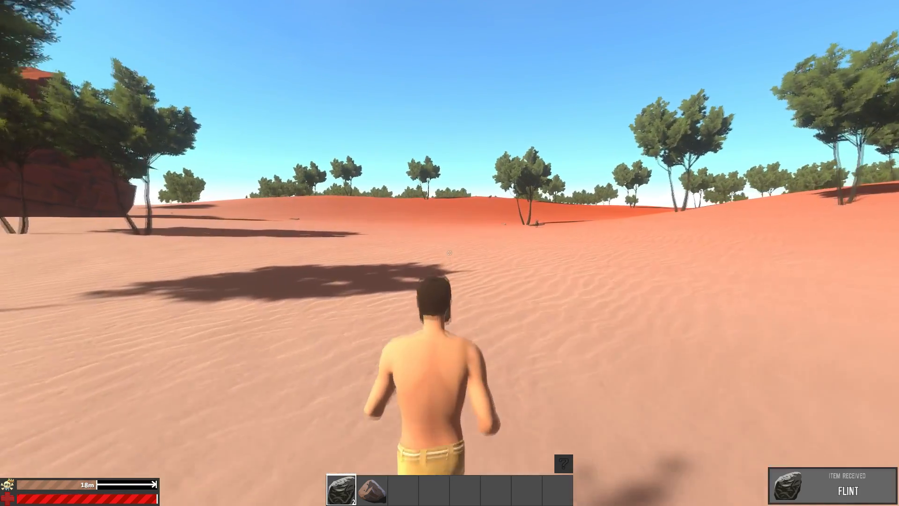
{"action": "key", "text": "w"}
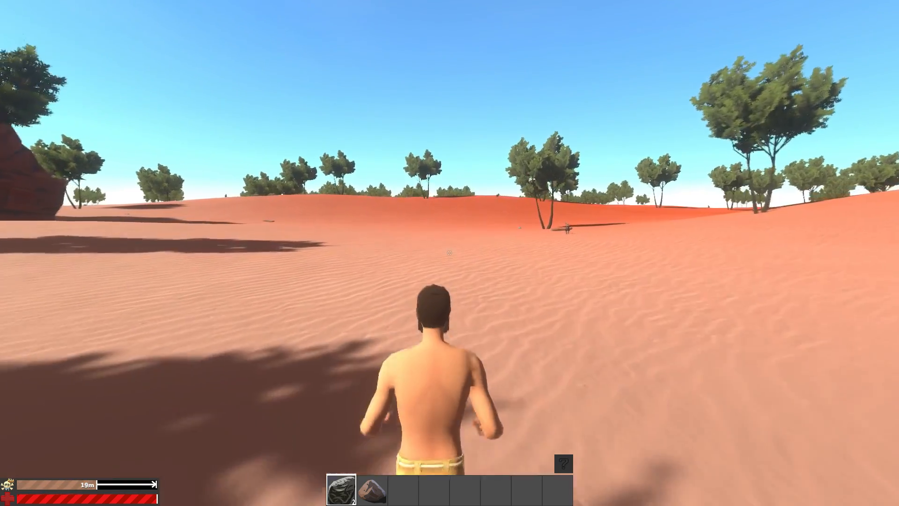
{"action": "key", "text": "w"}
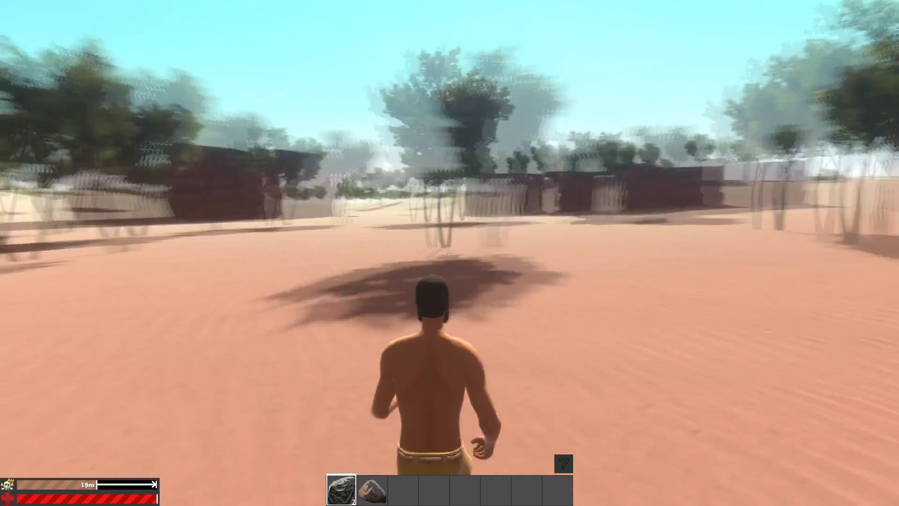
{"action": "key", "text": "w"}
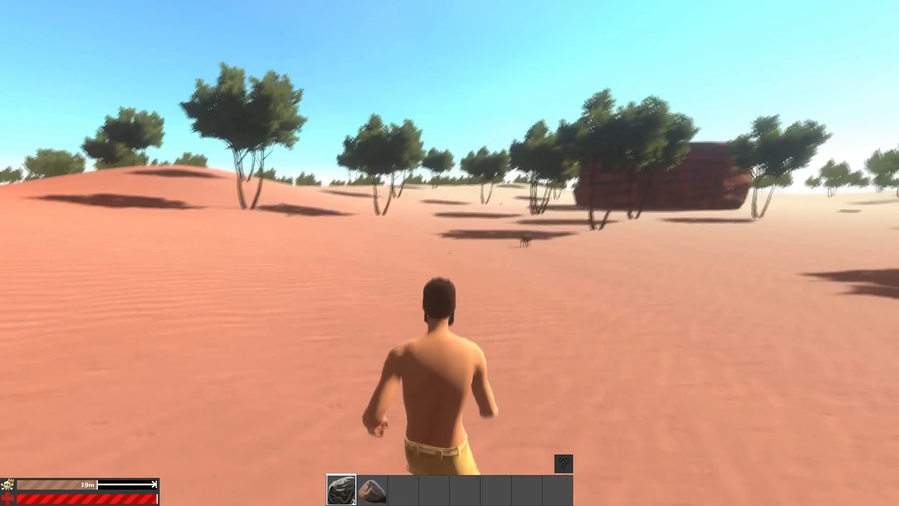
{"action": "key", "text": "w"}
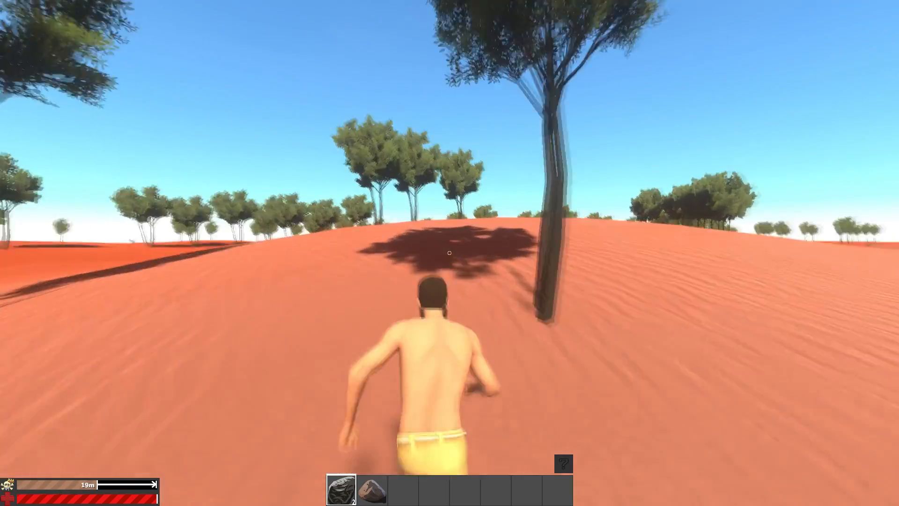
{"action": "key", "text": "w"}
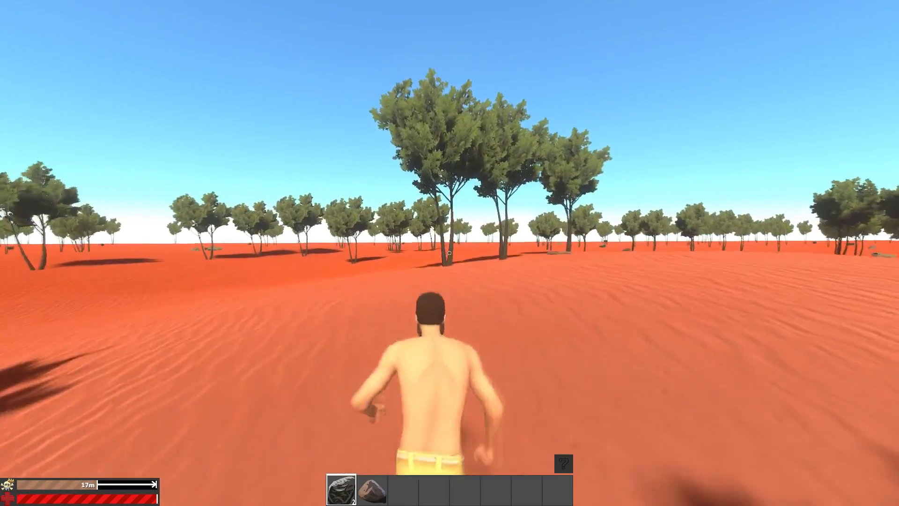
{"action": "key", "text": "w"}
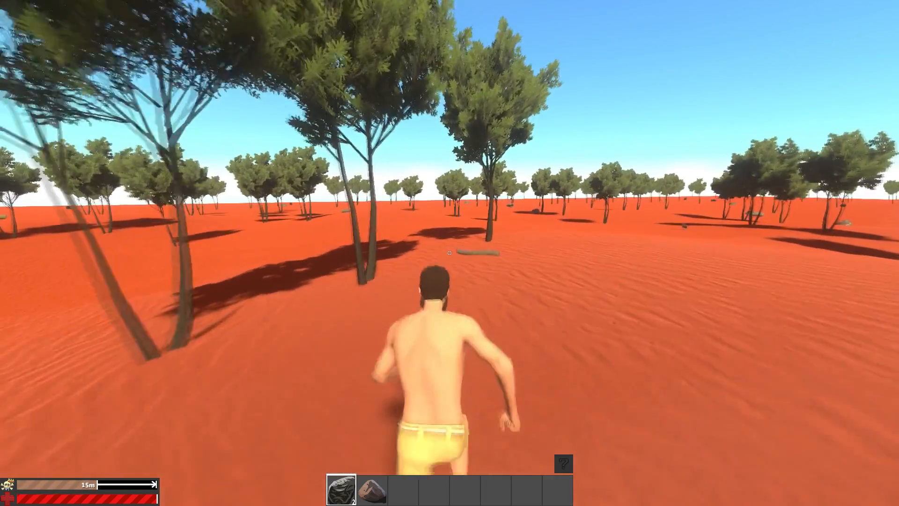
{"action": "key", "text": "w"}
{"action": "key", "text": "e"}
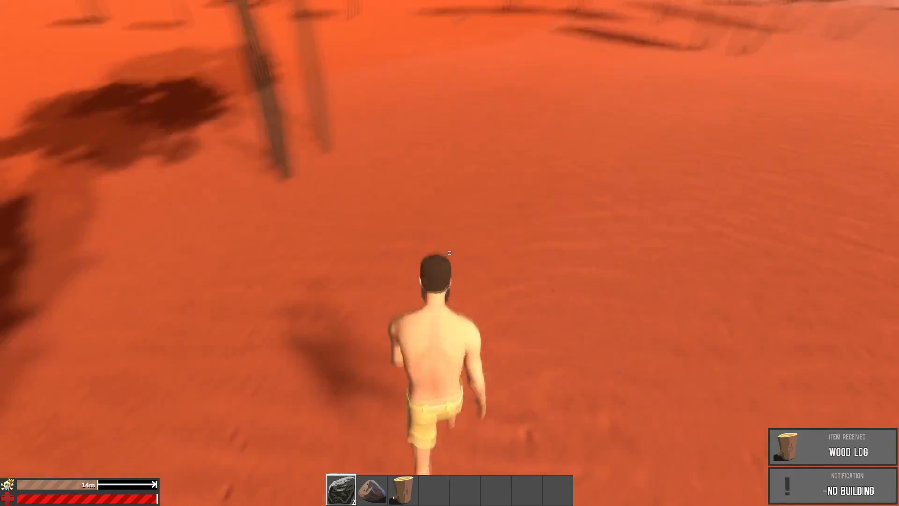
Disconnect from the local server and start the navmesh bake from the game console with "bakenavmesh testmap".
{"action": "key", "text": "Escape"}
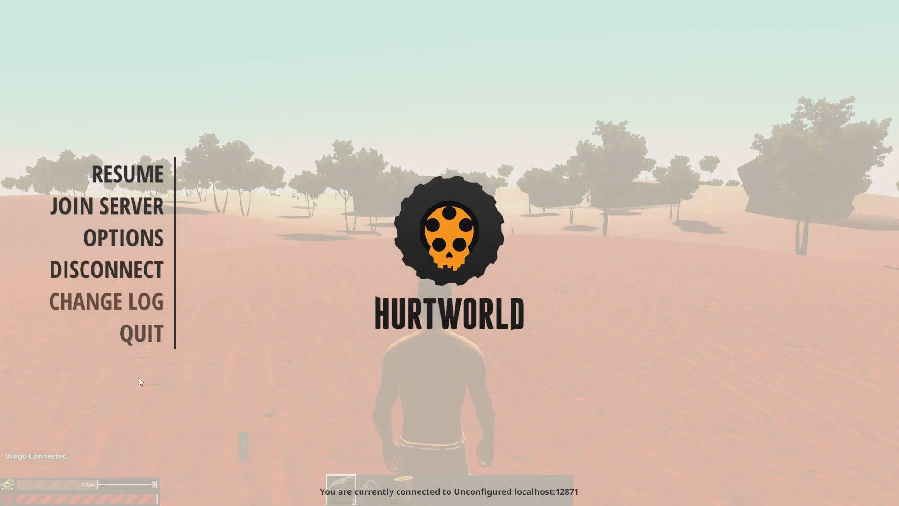
{"action": "left_click", "coordinate": [124, 271]}
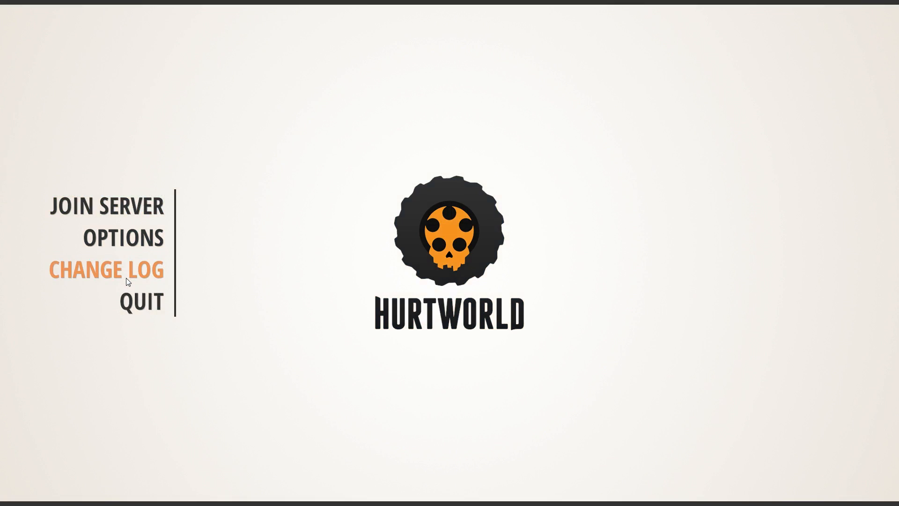
{"action": "key", "text": "F1"}
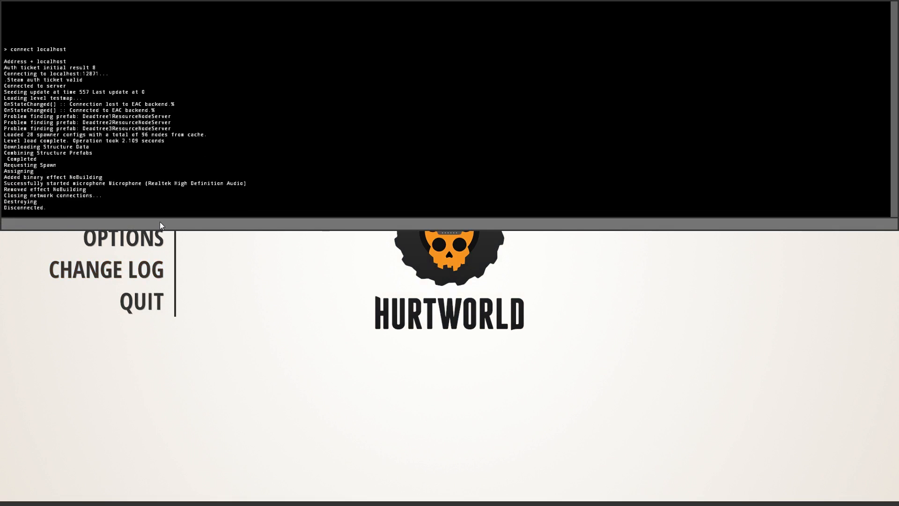
{"action": "type", "text": "bakenavmesh testmap"}
{"action": "key", "text": "Return"}
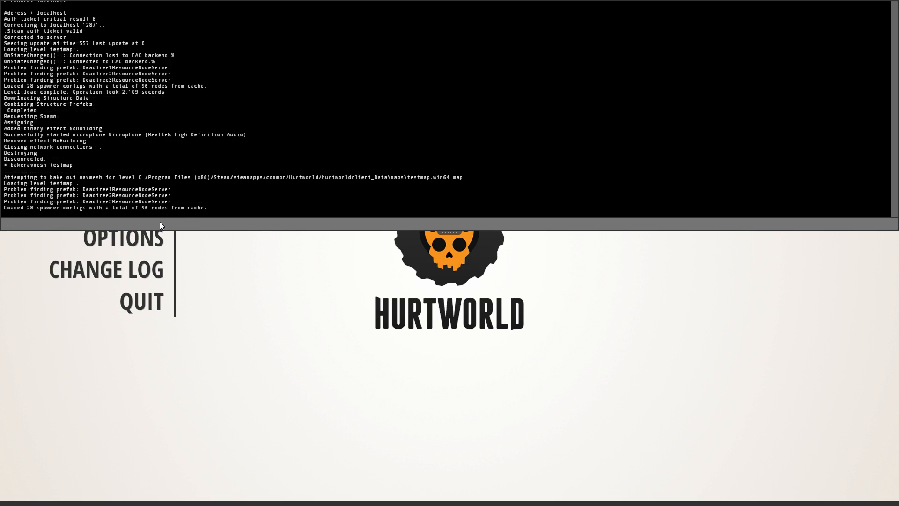
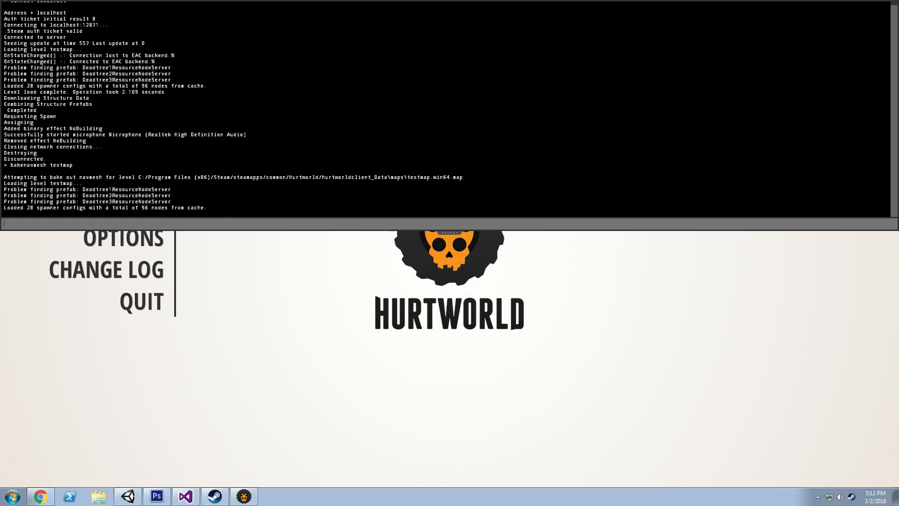
Open output_log.txt from the HurtworldClient_Data folder, examine the navmesh generation entries at its end and close the log.
{"action": "key", "text": "alt+Tab"}
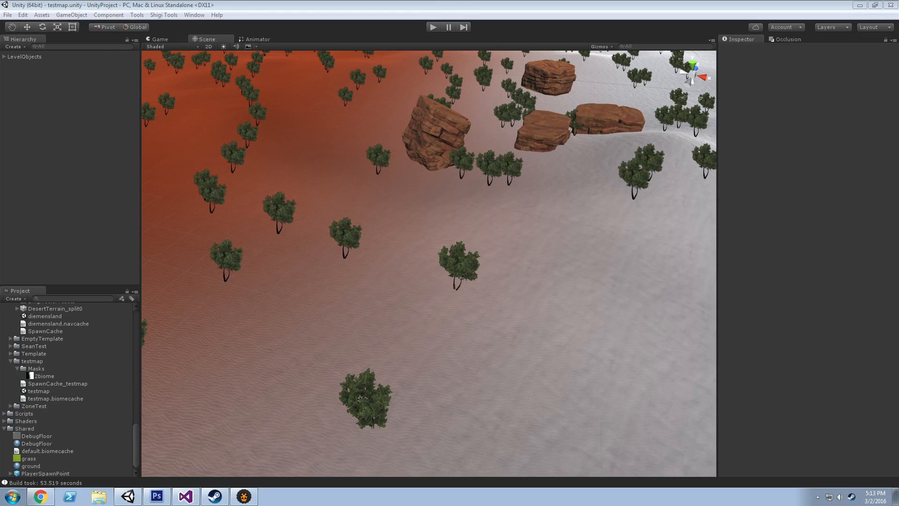
{"action": "left_click_drag", "start_coordinate": [0, 162], "coordinate": [331, 107]}
{"action": "left_click", "coordinate": [321, 121]}
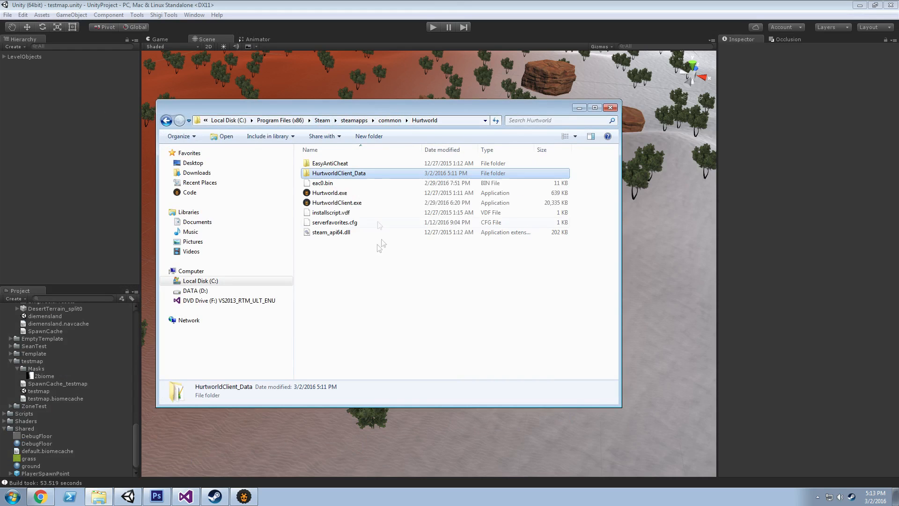
{"action": "double_click", "coordinate": [325, 174]}
{"action": "double_click", "coordinate": [329, 241]}
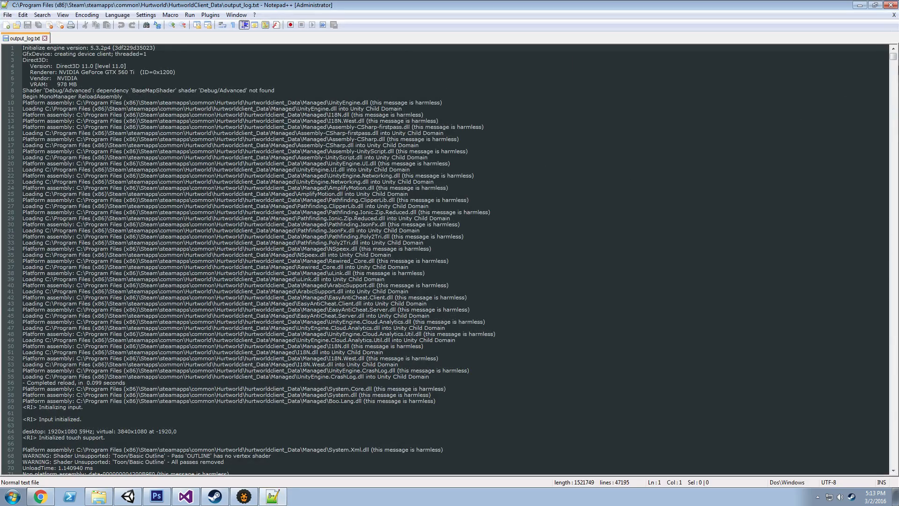
{"action": "left_click_drag", "start_coordinate": [893, 57], "coordinate": [846, 485]}
{"action": "left_click", "coordinate": [387, 291]}
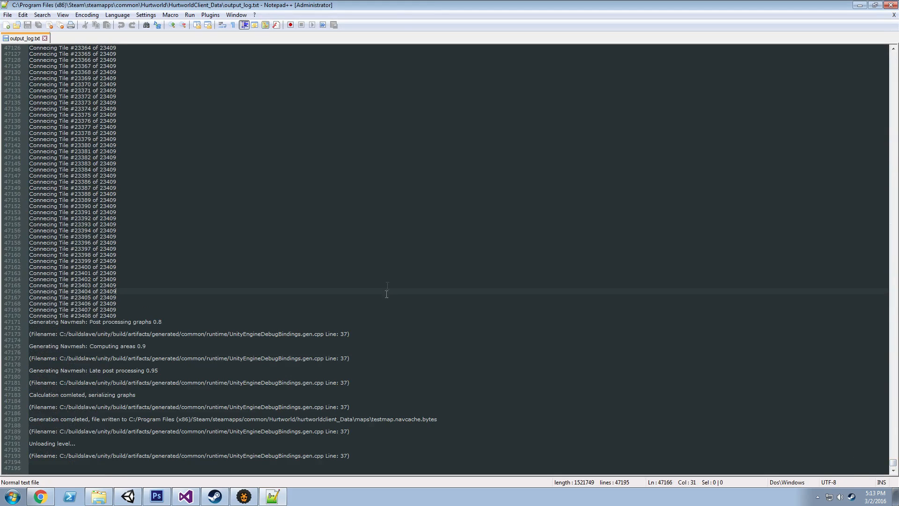
{"action": "left_click", "coordinate": [892, 4]}
Switch back to Hurtworld, review the navmesh bake output in the console and quit the game.
{"action": "left_click", "coordinate": [249, 495]}
{"action": "scroll", "coordinate": [279, 182], "scroll_direction": "up", "scroll_amount": 5}
{"action": "scroll", "coordinate": [279, 182], "scroll_direction": "down", "scroll_amount": 5}
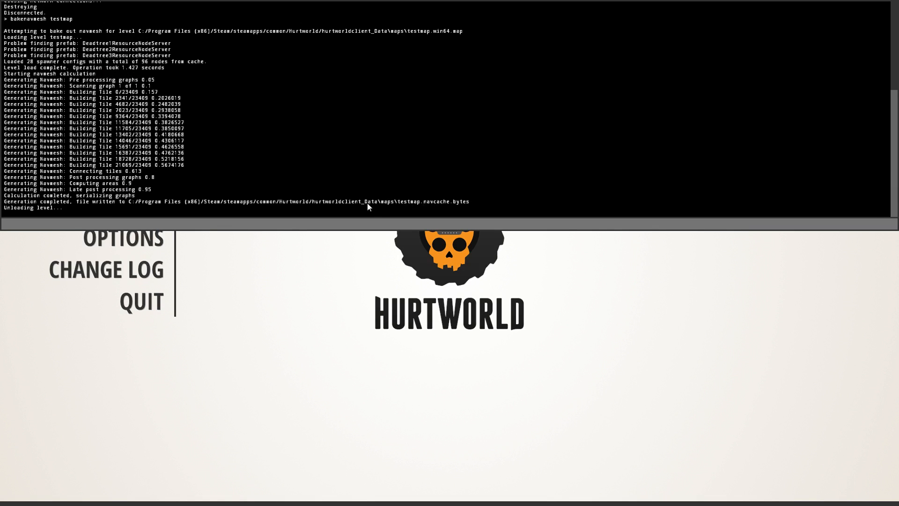
{"action": "key", "text": "F1"}
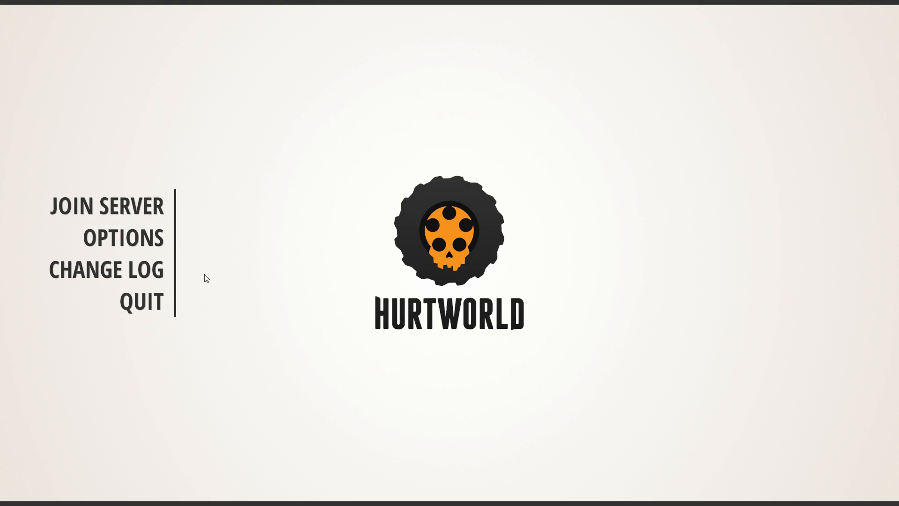
{"action": "left_click", "coordinate": [150, 302]}
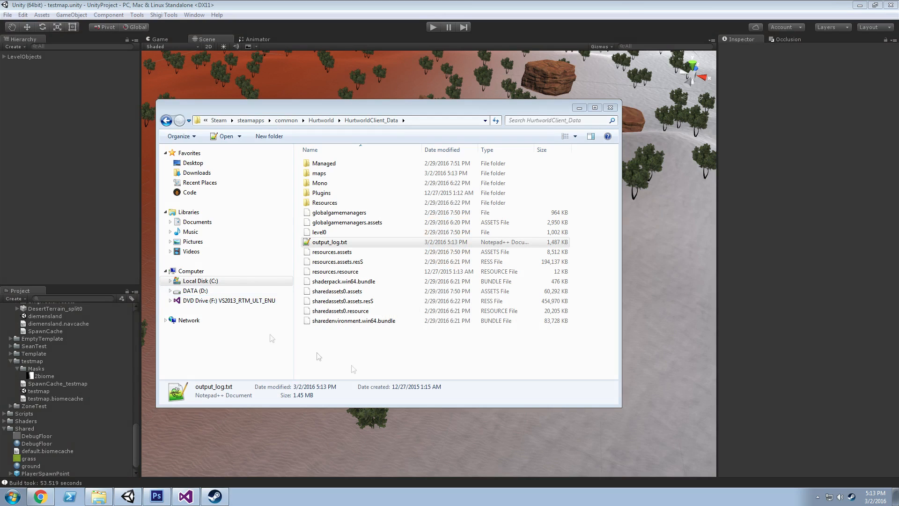
Open the maps folder inside HurtworldClient_Data and select testmap.navcache.bytes.
{"action": "double_click", "coordinate": [335, 173]}
{"action": "left_click", "coordinate": [357, 206]}
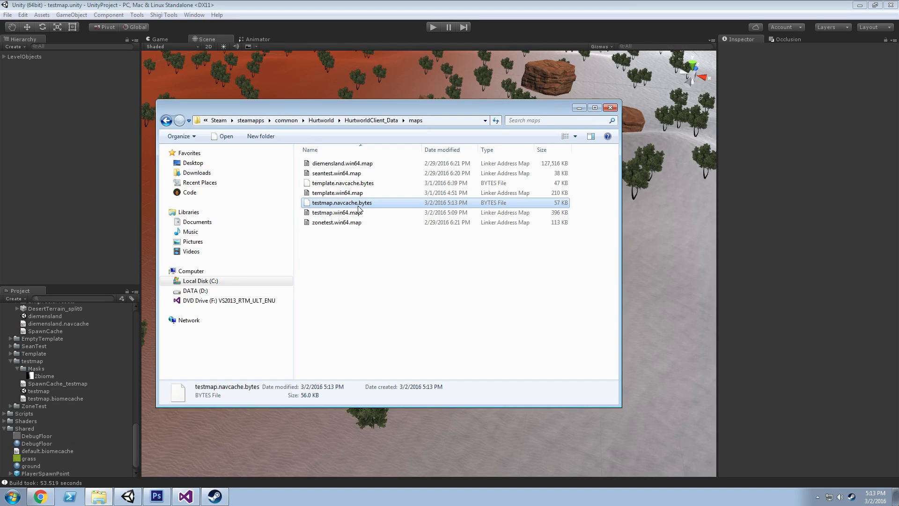
{"action": "left_click", "coordinate": [380, 269]}
{"action": "left_click", "coordinate": [345, 206]}
Uncover the Unity project tree and import testmap.navcache.bytes into the project's testmap folder.
{"action": "left_click_drag", "start_coordinate": [342, 107], "coordinate": [363, 113]}
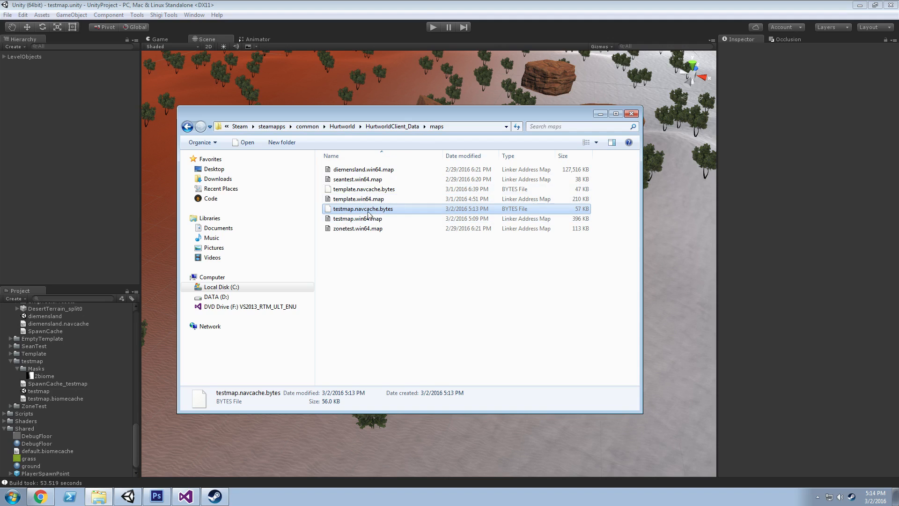
{"action": "left_click", "coordinate": [448, 340]}
{"action": "left_click_drag", "start_coordinate": [393, 114], "coordinate": [528, 104]}
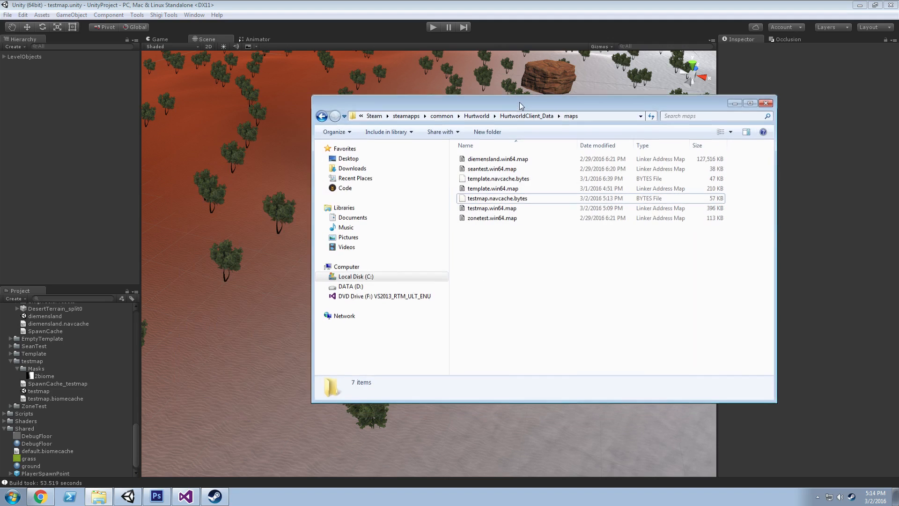
{"action": "left_click", "coordinate": [492, 201]}
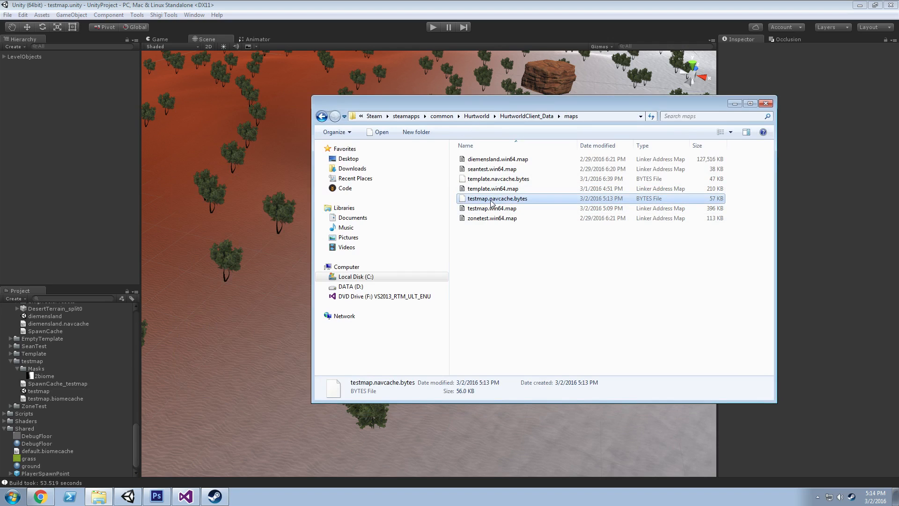
{"action": "left_click_drag", "start_coordinate": [261, 381], "coordinate": [30, 360]}
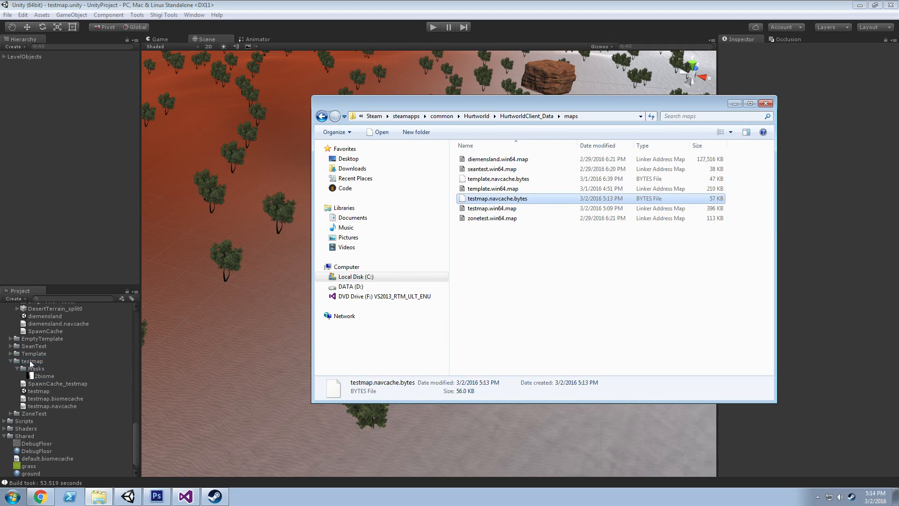
{"action": "left_click", "coordinate": [30, 361]}
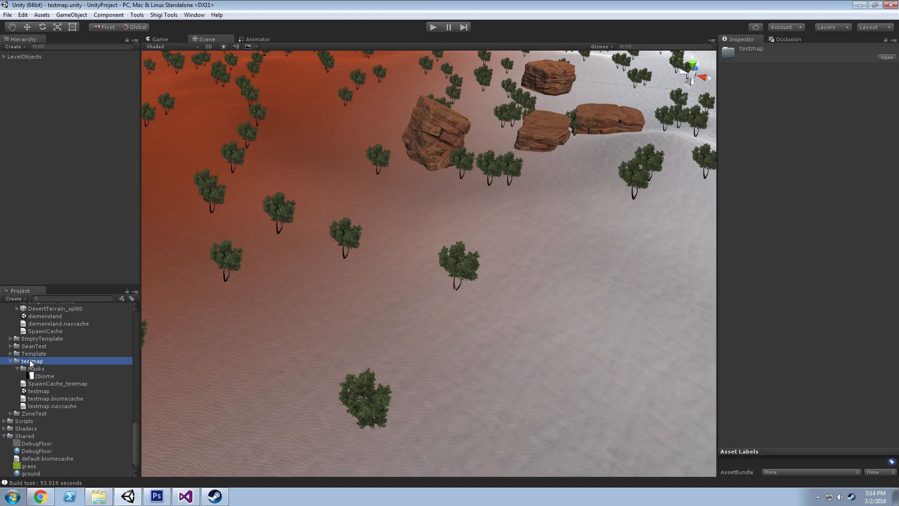
Assign the testmap.navcache asset to the Navmesh Cache of the Level Root Register on LevelObjects.
{"action": "left_click", "coordinate": [23, 57]}
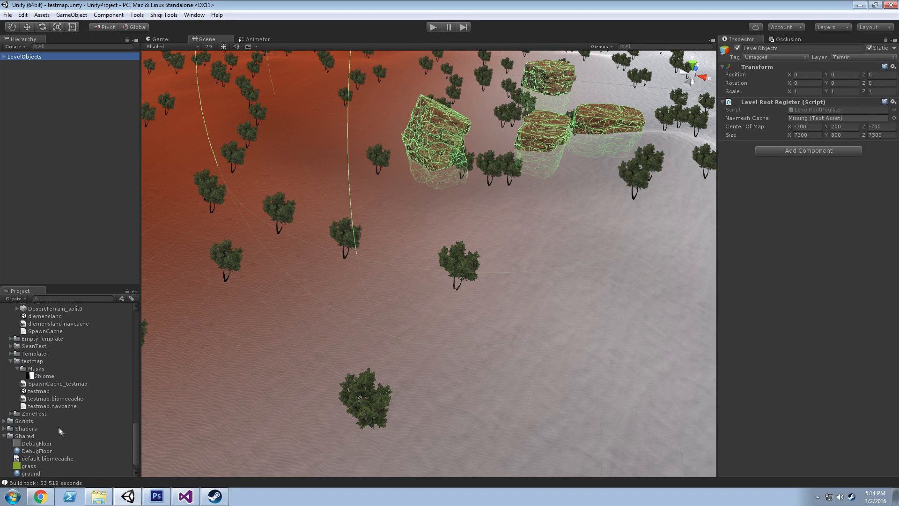
{"action": "left_click_drag", "start_coordinate": [46, 407], "coordinate": [795, 236]}
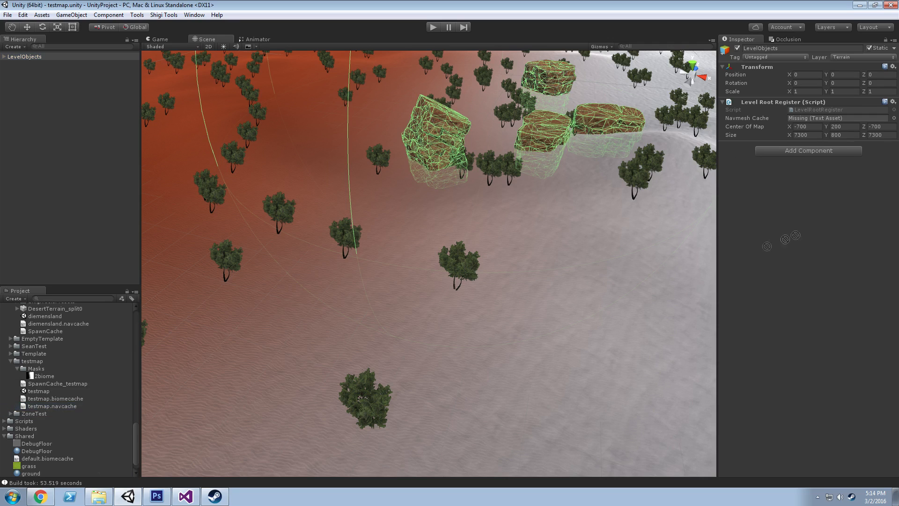
{"action": "left_click_drag", "start_coordinate": [831, 108], "coordinate": [831, 120]}
{"action": "left_click", "coordinate": [97, 109]}
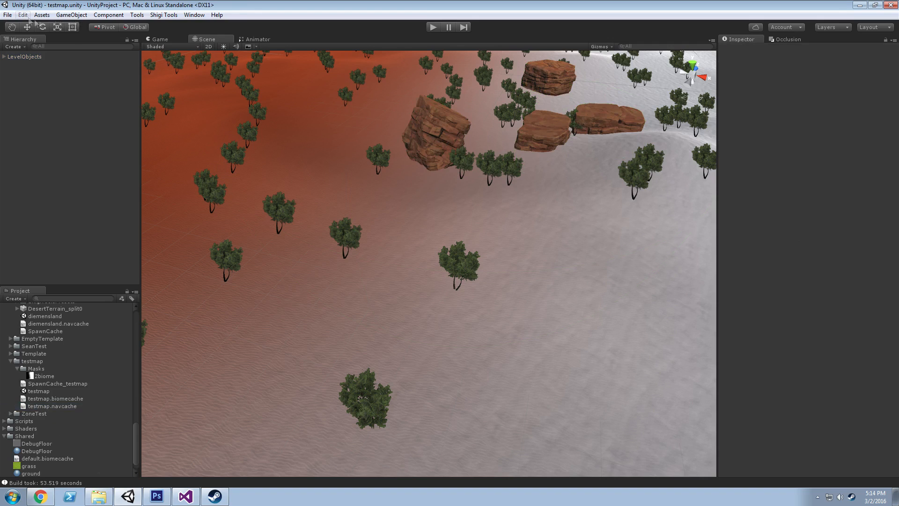
Build the testmap level for Windows only.
{"action": "left_click", "coordinate": [44, 15]}
{"action": "mouse_move", "coordinate": [23, 17]}
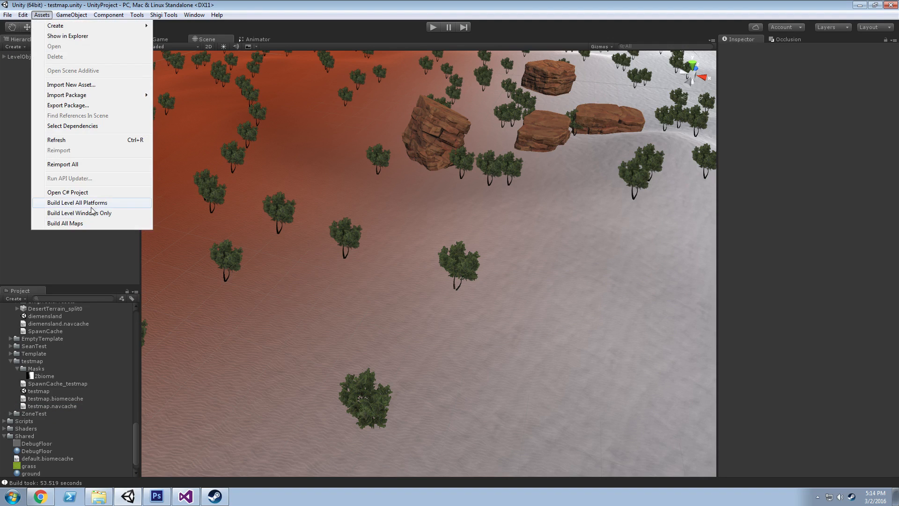
{"action": "left_click", "coordinate": [94, 213]}
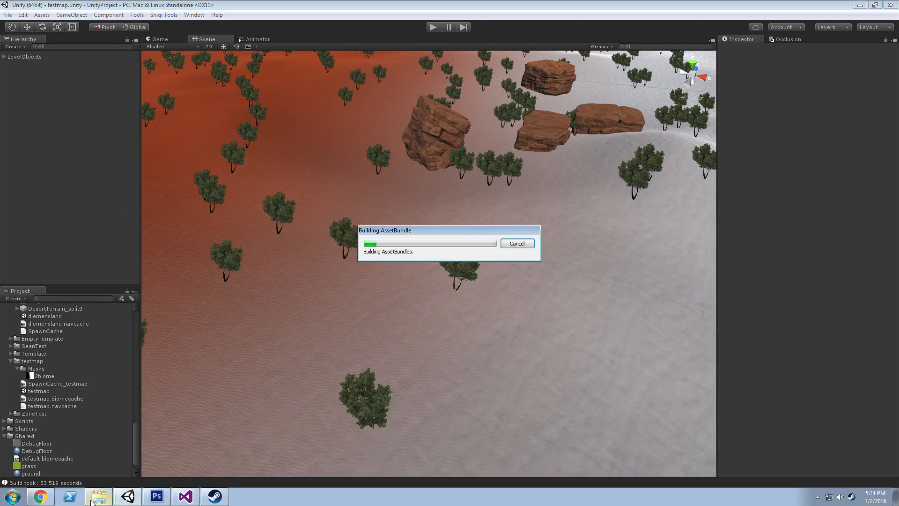
Permanently delete testmap.navcache.bytes from the Hurtworld client's maps folder.
{"action": "left_click", "coordinate": [92, 499]}
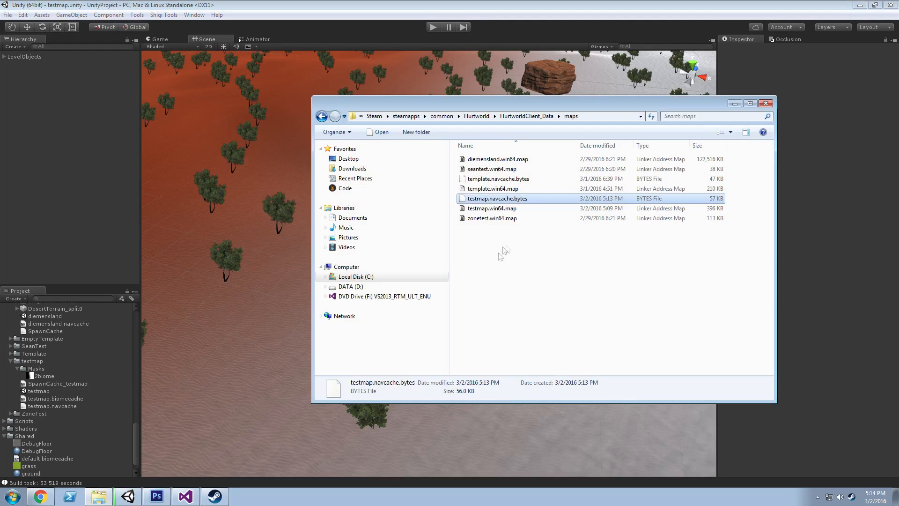
{"action": "key", "text": "shift+Delete"}
{"action": "key", "text": "Return"}
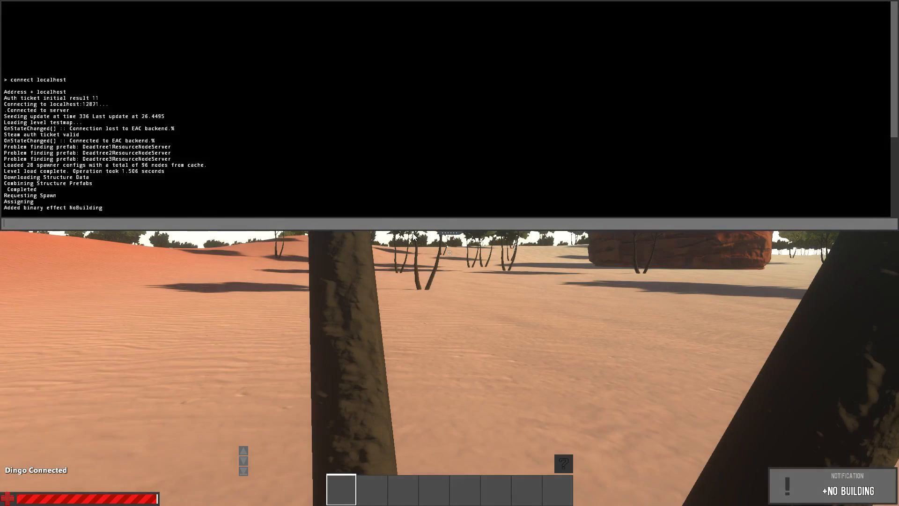
Close the console and run from the spawn point across the desert to inspect the rebuilt testmap's terrain and creatures.
{"action": "key", "text": "F1"}
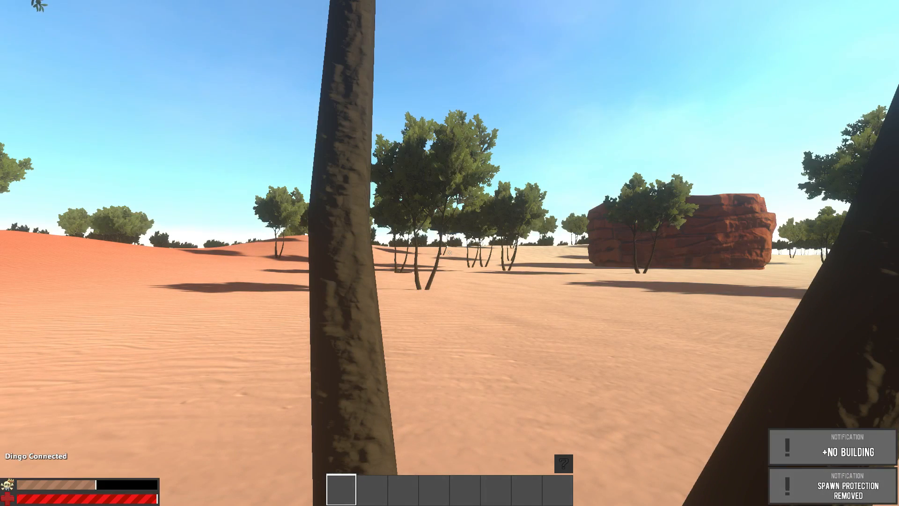
{"action": "key", "text": "a"}
{"action": "key", "text": "w"}
{"action": "key", "text": "shift+w"}
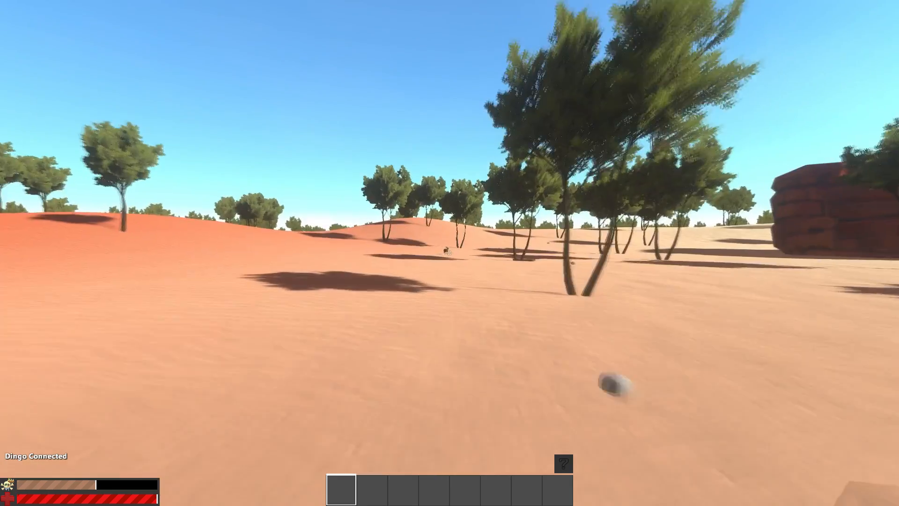
{"action": "key", "text": "shift+w"}
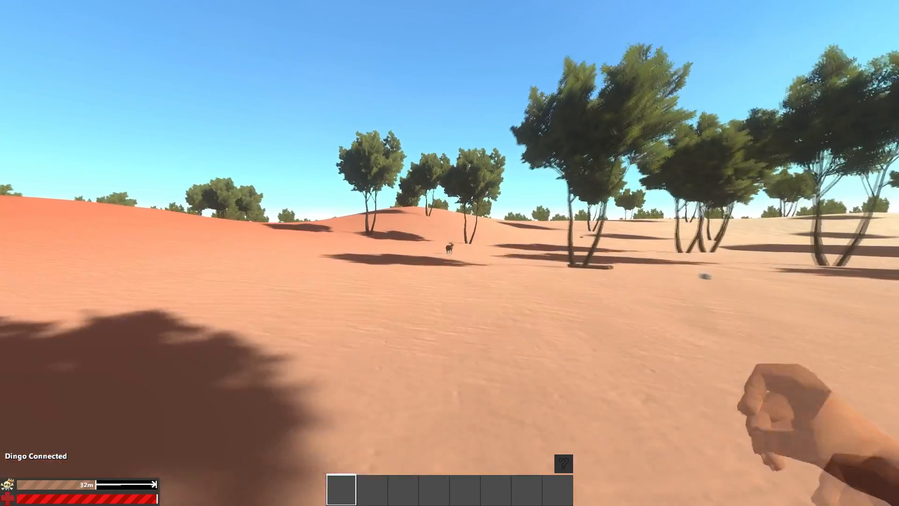
{"action": "key", "text": "shift+w"}
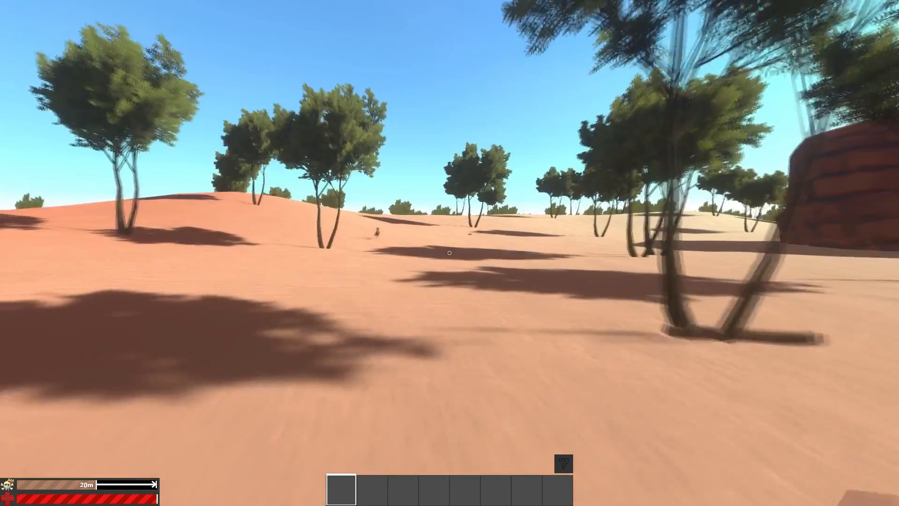
{"action": "key", "text": "shift+w"}
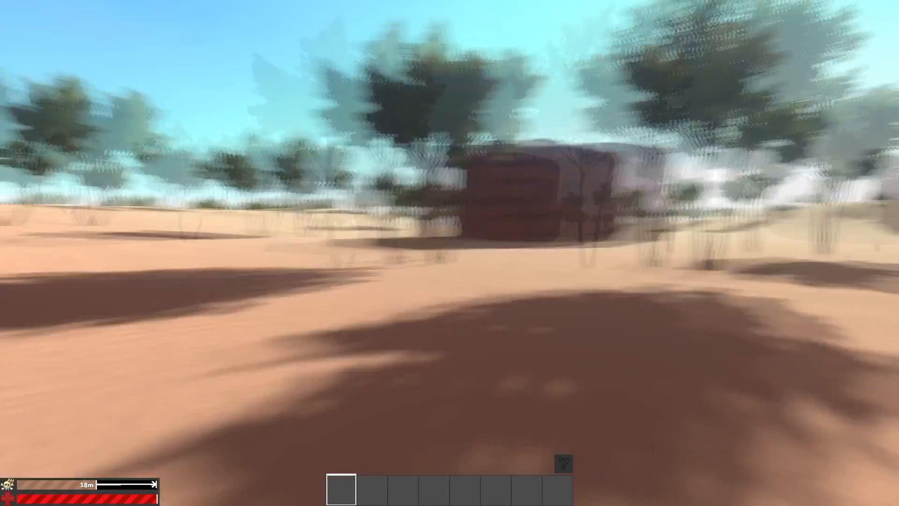
{"action": "key", "text": "shift+w"}
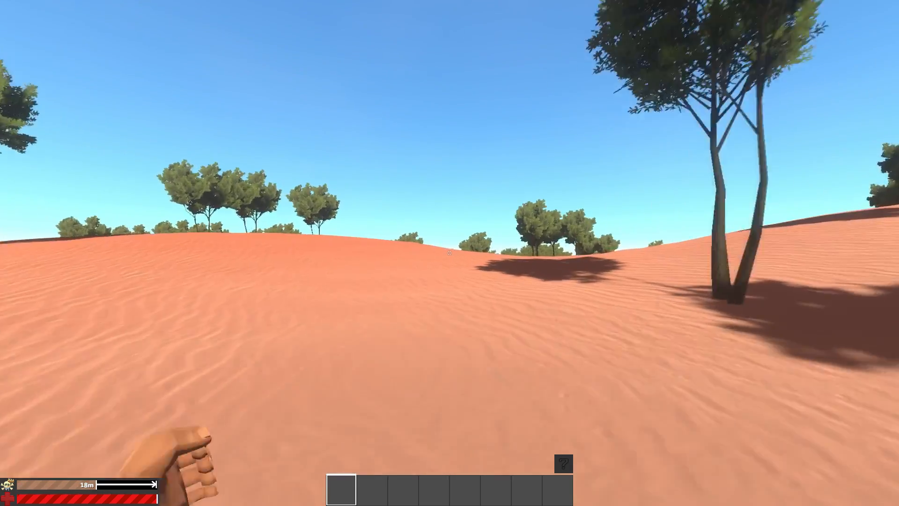
{"action": "key", "text": "shift+w"}
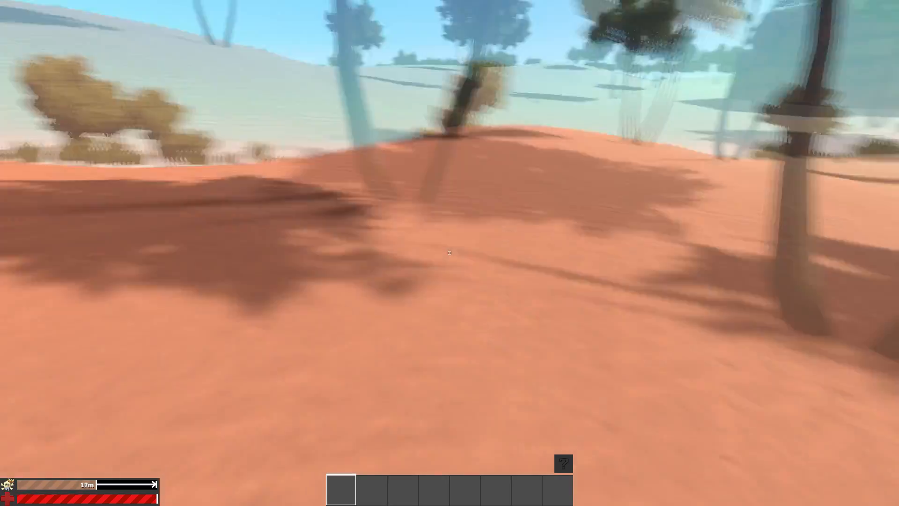
{"action": "key", "text": "shift+w"}
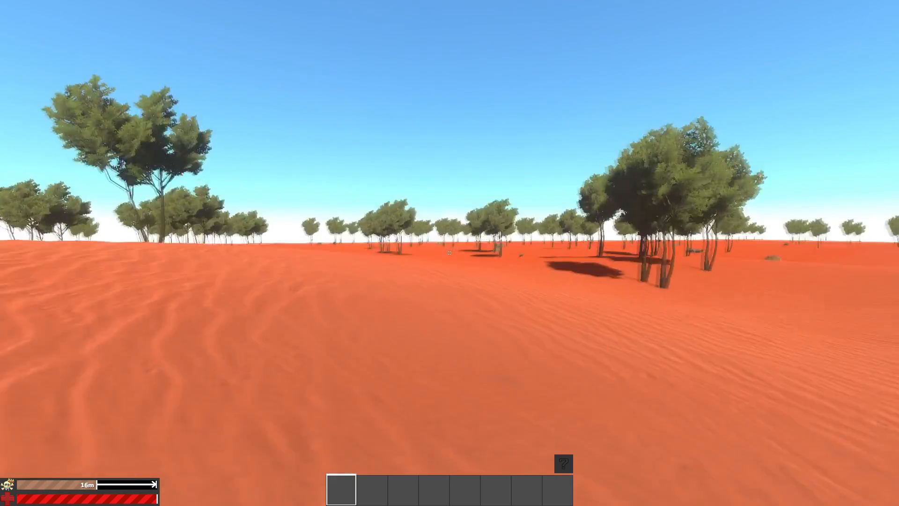
Walk over the red dunes and examine the HotDesert ground, trees and rock formations from several directions.
{"action": "key", "text": "w"}
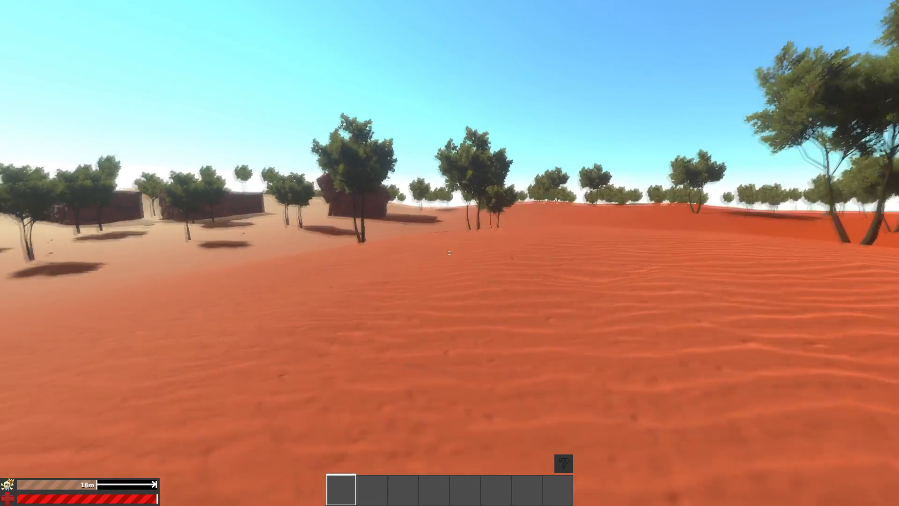
{"action": "key", "text": "w"}
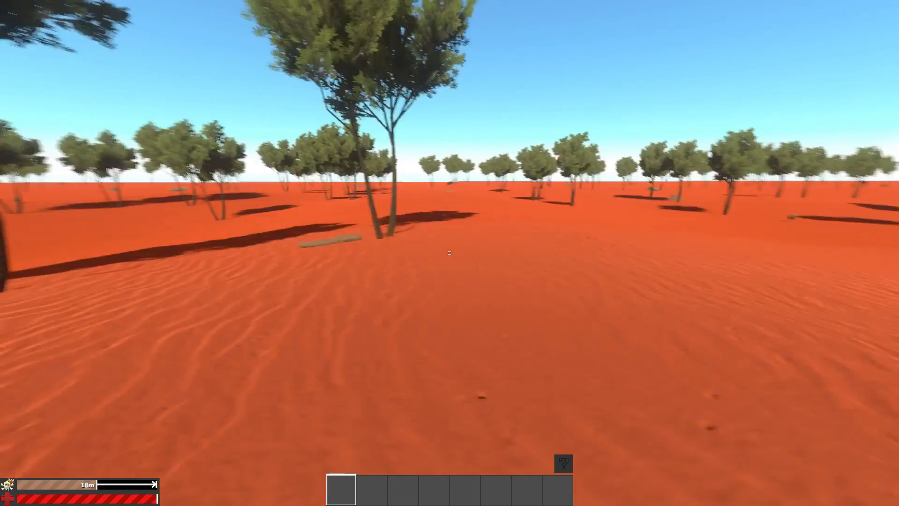
{"action": "key", "text": "w"}
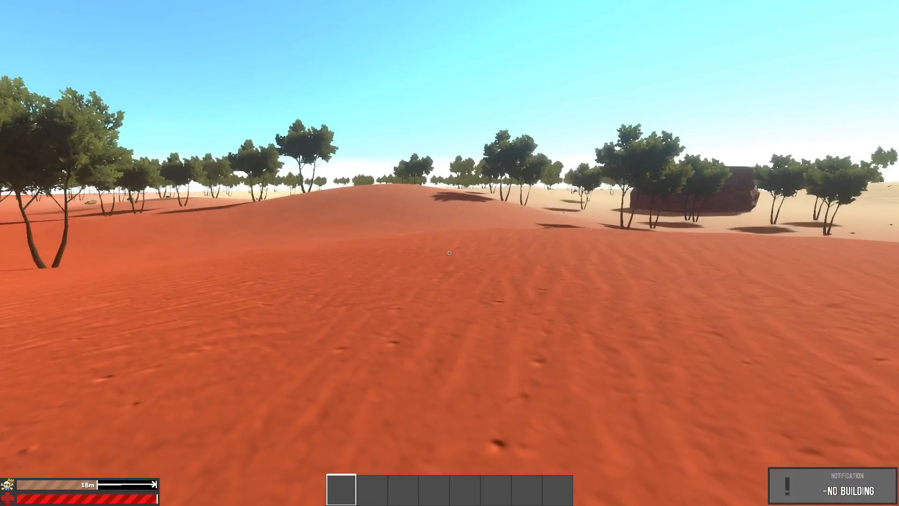
{"action": "key", "text": "w"}
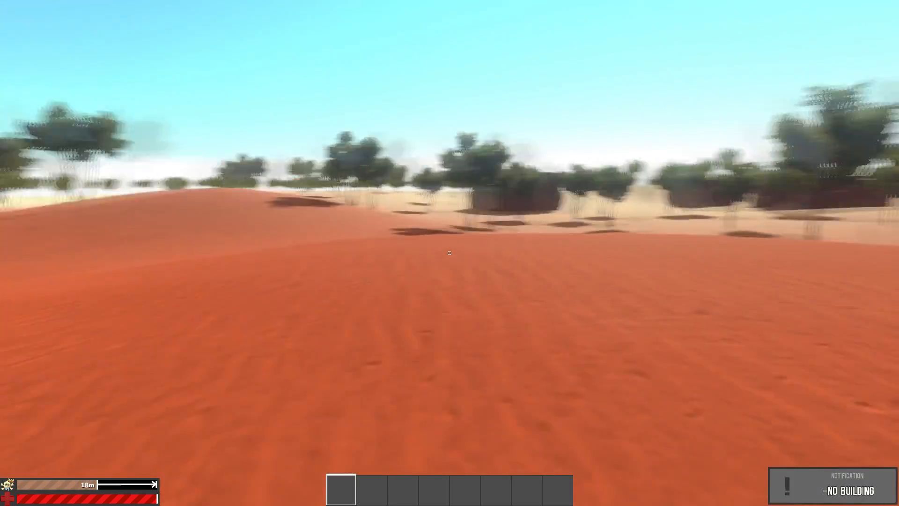
{"action": "key", "text": "w"}
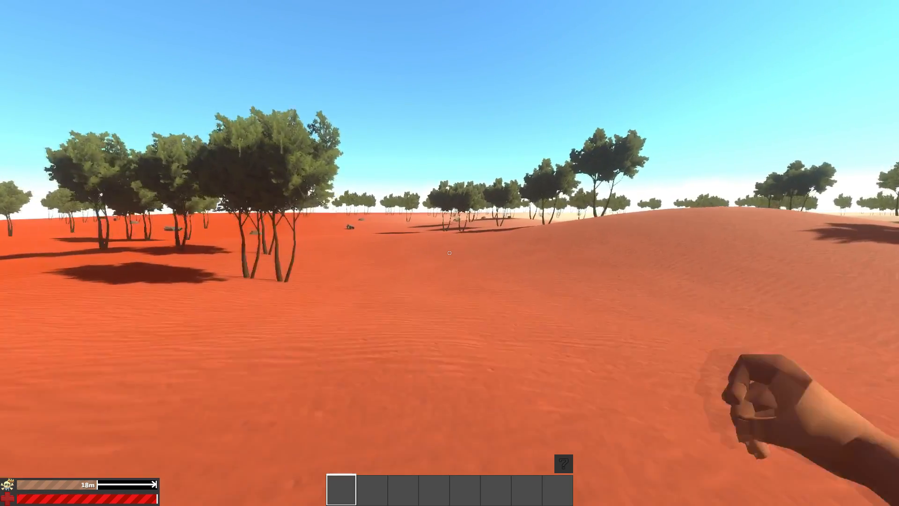
{"action": "key", "text": "w"}
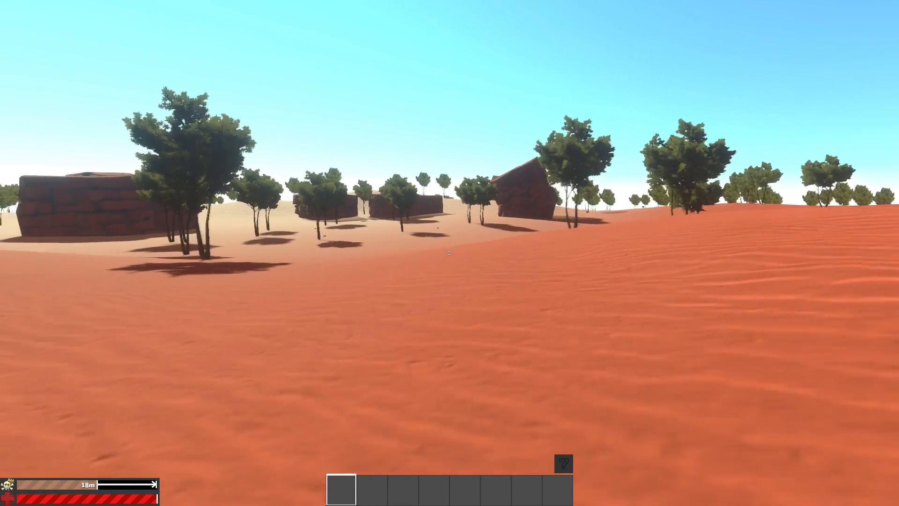
{"action": "key", "text": "w"}
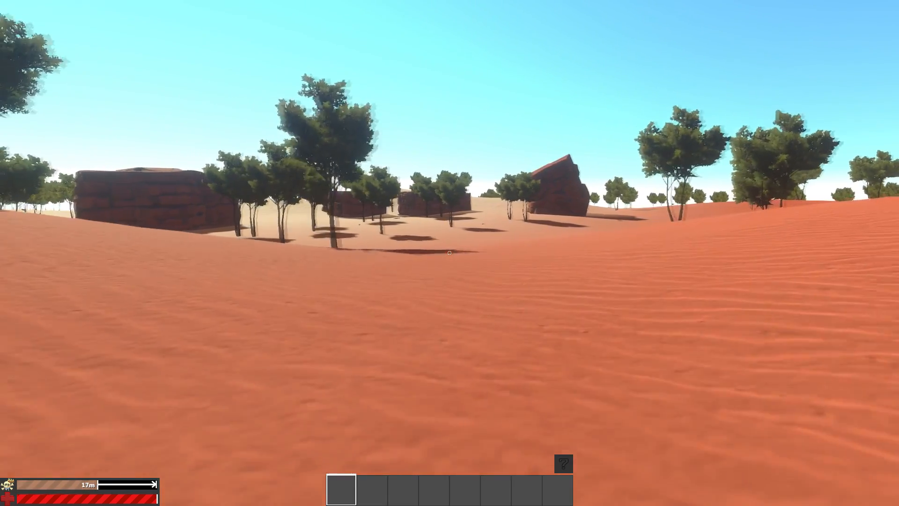
{"action": "key", "text": "w"}
Follow the edge between the red and pale sand to observe how the animals move across the terrain.
{"action": "key", "text": "w"}
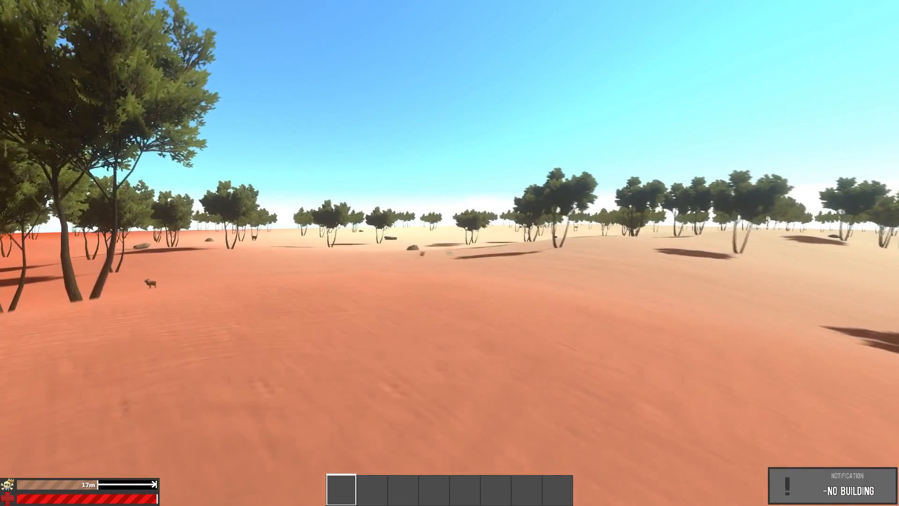
{"action": "key", "text": "w"}
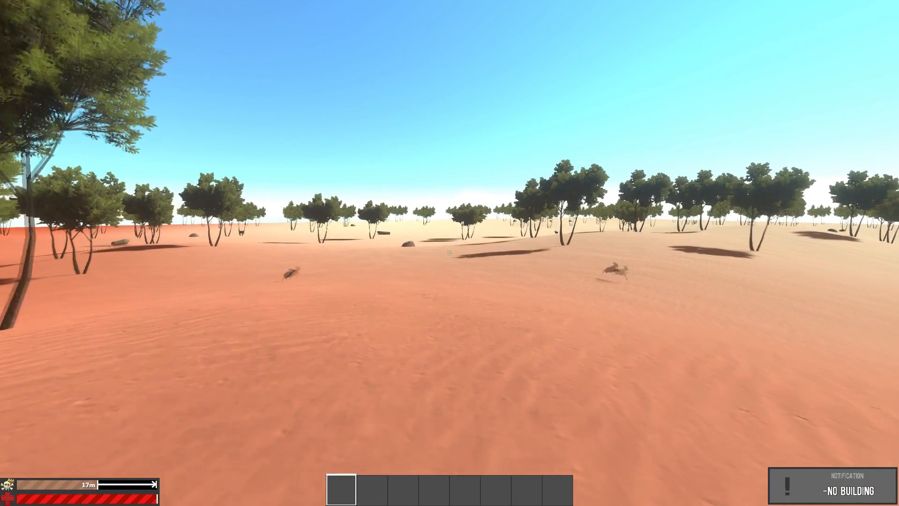
{"action": "key", "text": "w"}
{"action": "key", "text": "w"}
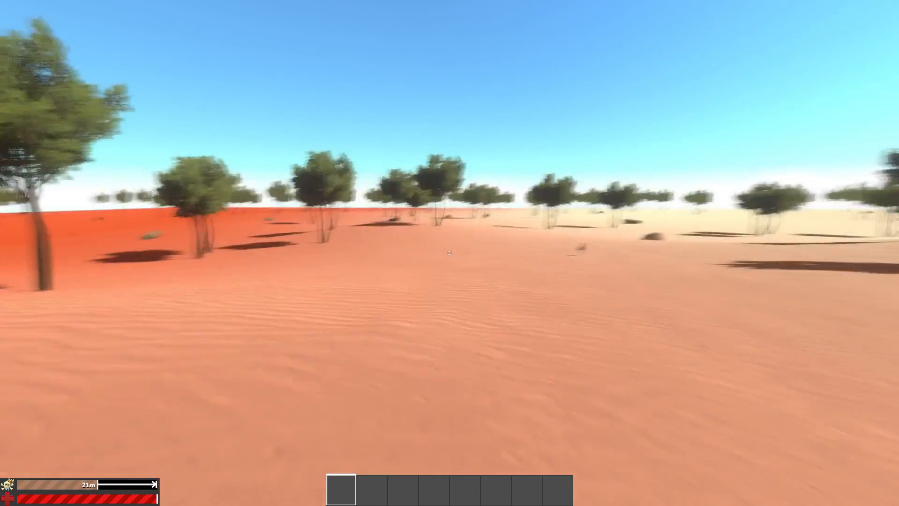
{"action": "key", "text": "w"}
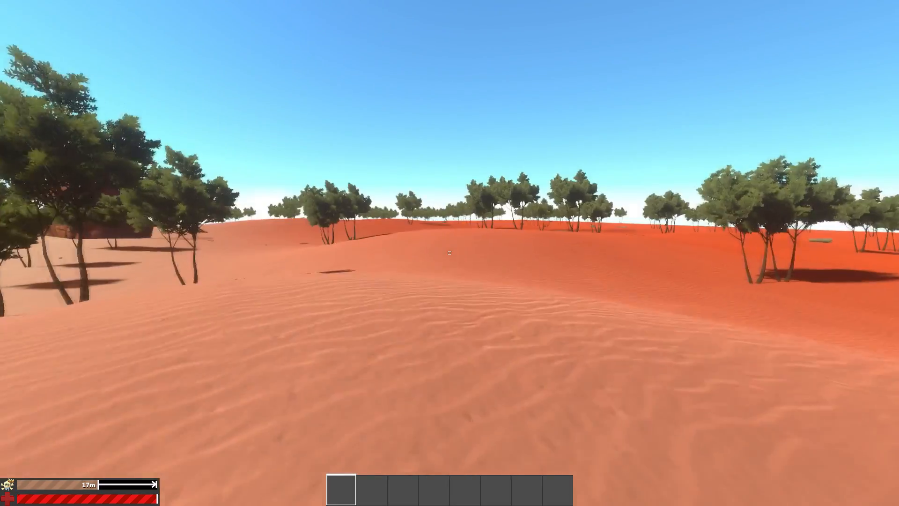
{"action": "key", "text": "w"}
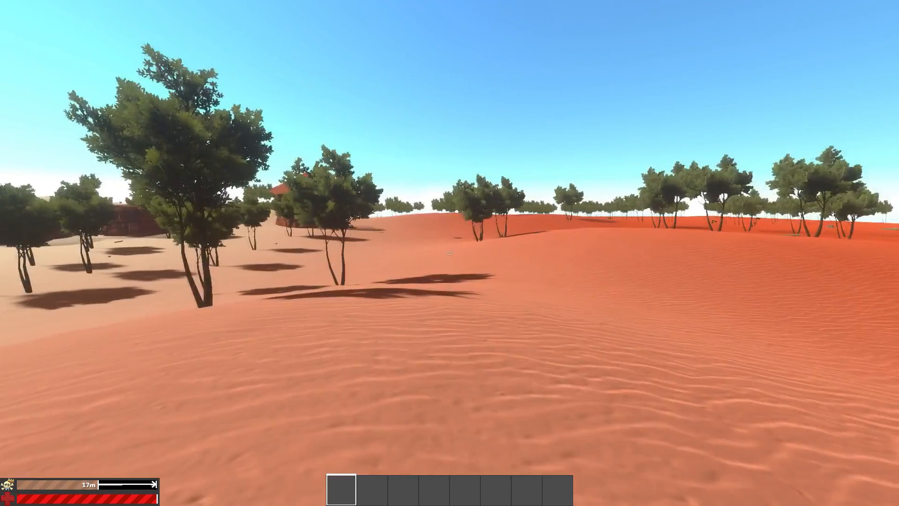
{"action": "key", "text": "w"}
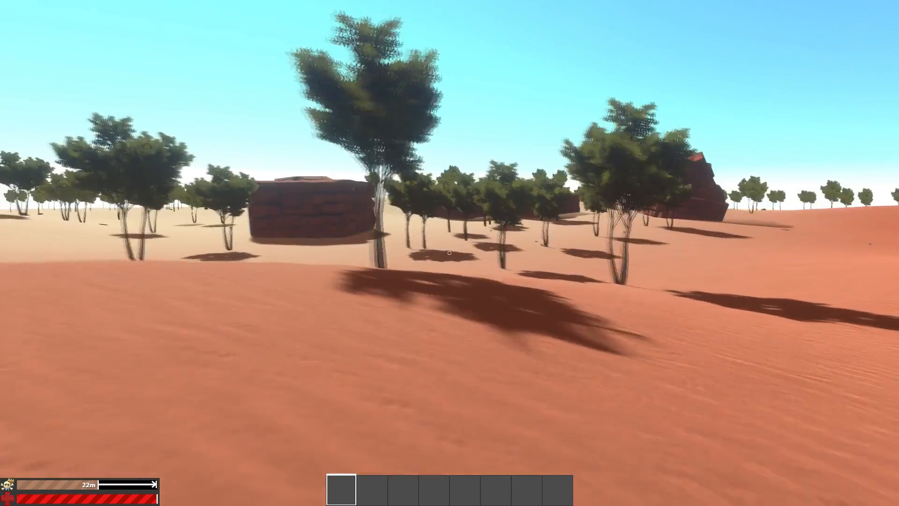
{"action": "key", "text": "w"}
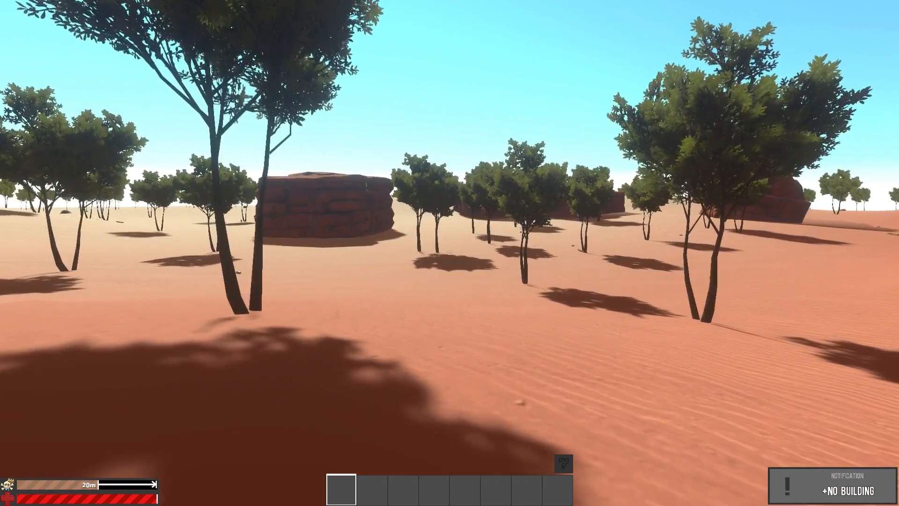
{"action": "key", "text": "w"}
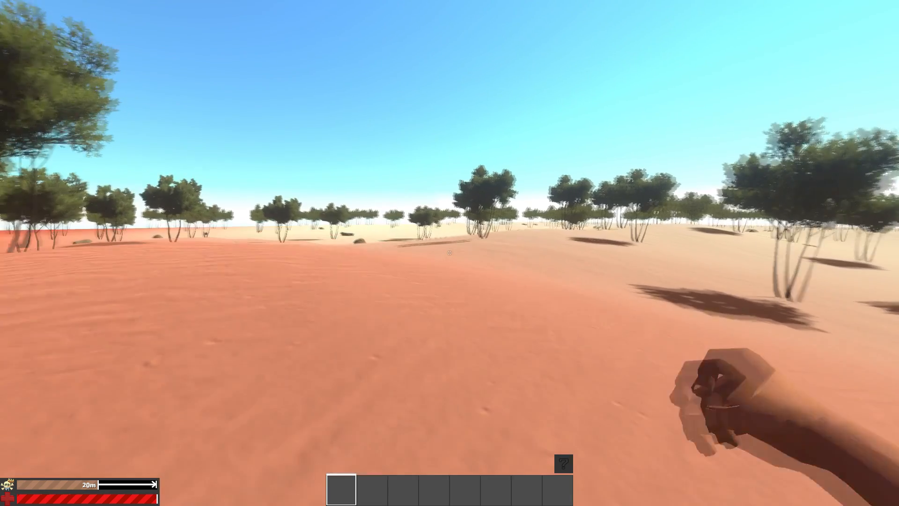
Walk from the reddish dunes toward the pale sand to examine the blend between the two biomes.
{"action": "key", "text": "w"}
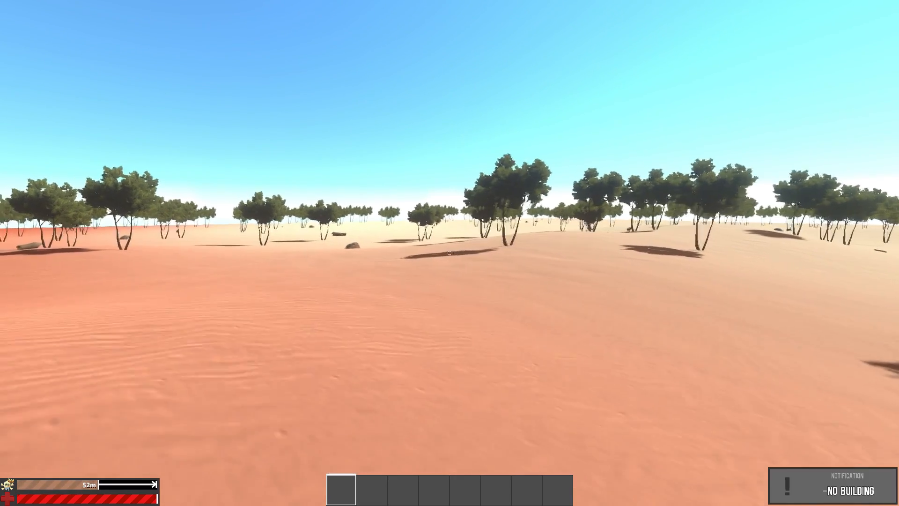
{"action": "key", "text": "w"}
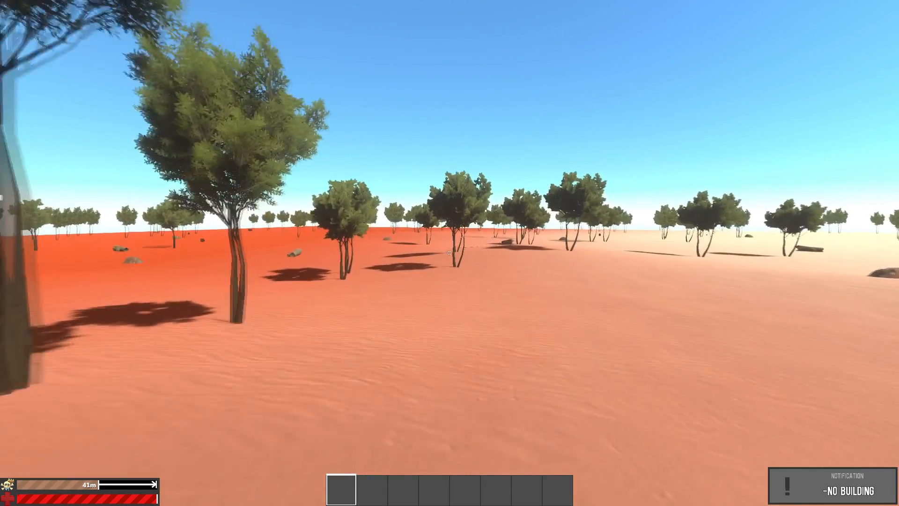
{"action": "key", "text": "w"}
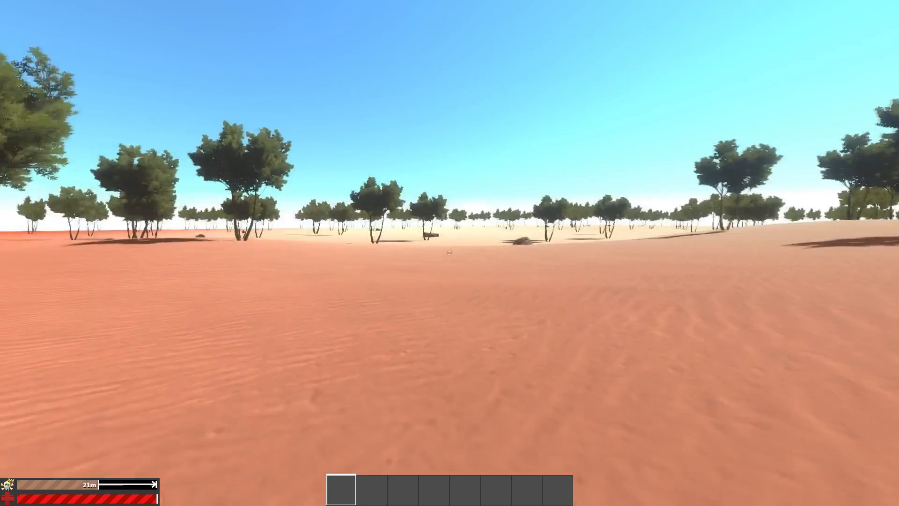
{"action": "key", "text": "w"}
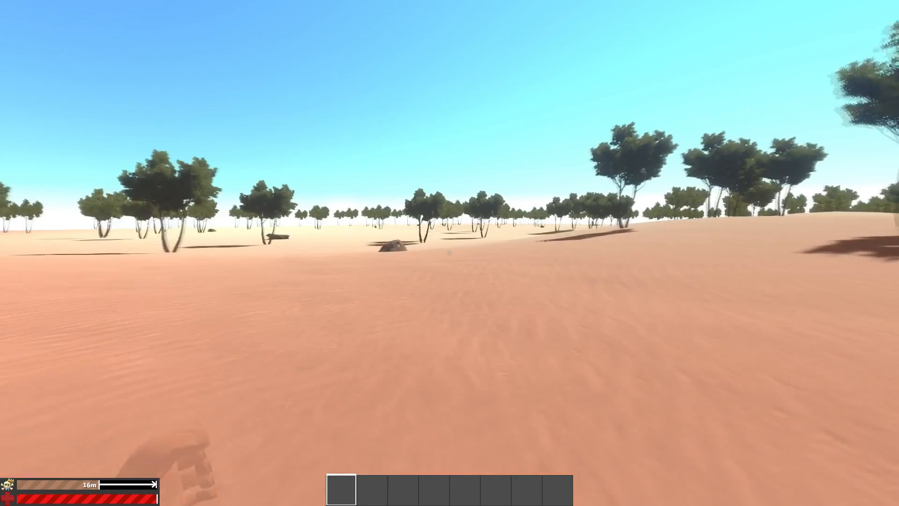
{"action": "key", "text": "w"}
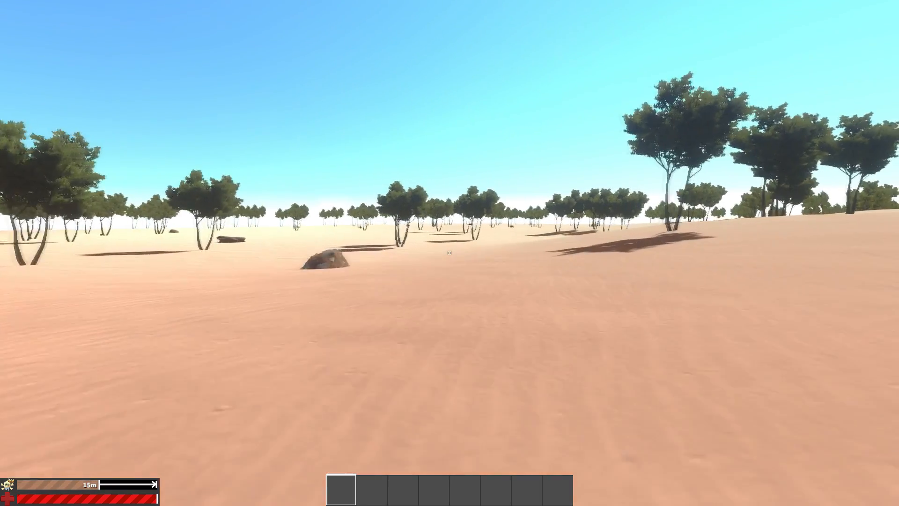
{"action": "key", "text": "w"}
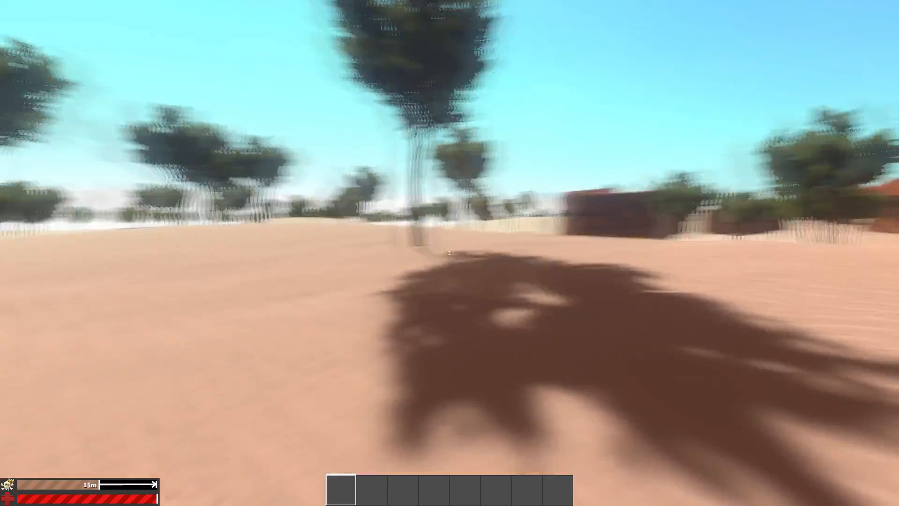
{"action": "key", "text": "w"}
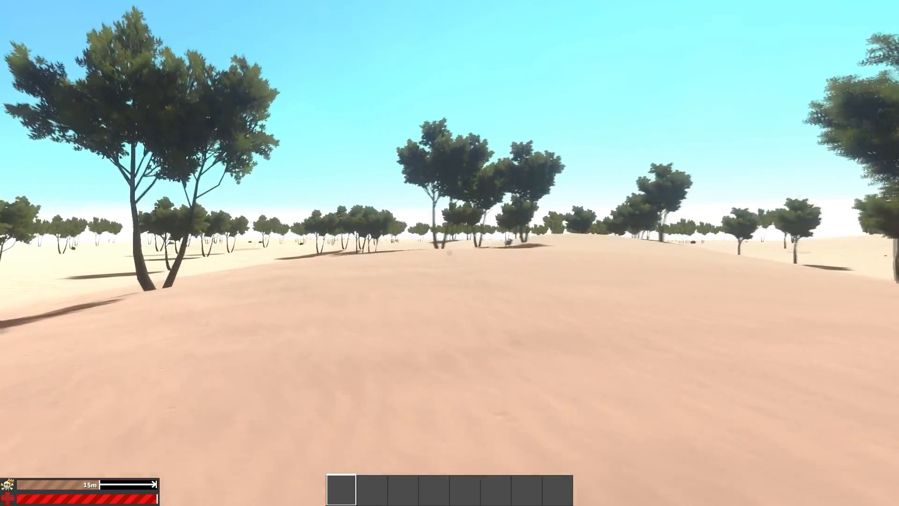
Cross into the snowy Arctic area and inspect its ground, trees, rocks and wildlife.
{"action": "key", "text": "w"}
{"action": "key", "text": "w"}
{"action": "key", "text": "w"}
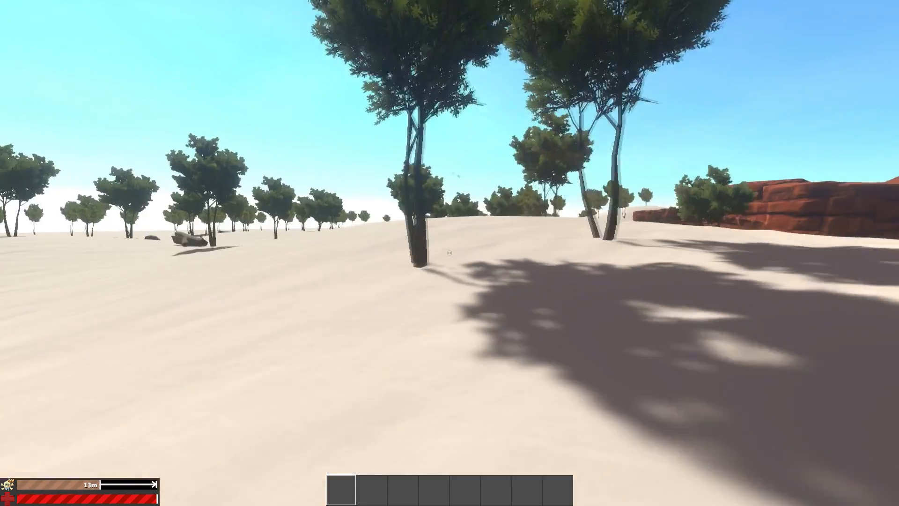
{"action": "key", "text": "w"}
{"action": "key", "text": "w"}
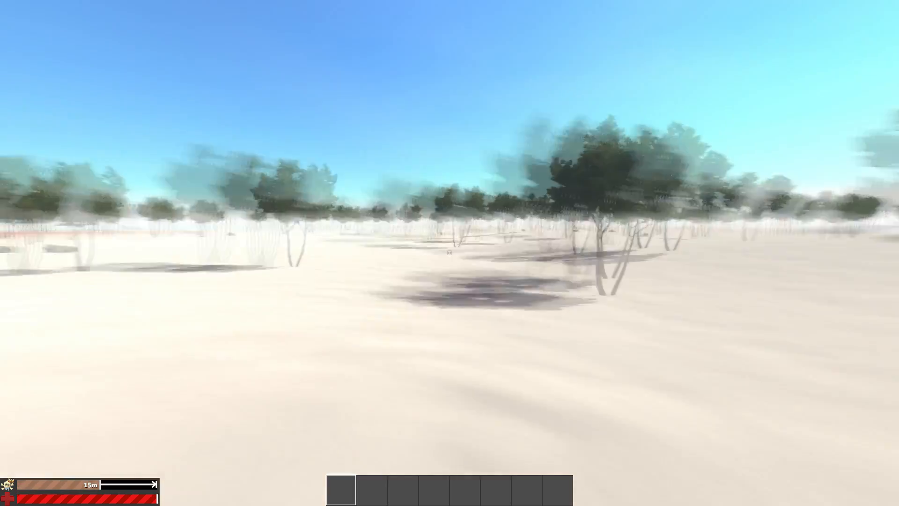
{"action": "key", "text": "w"}
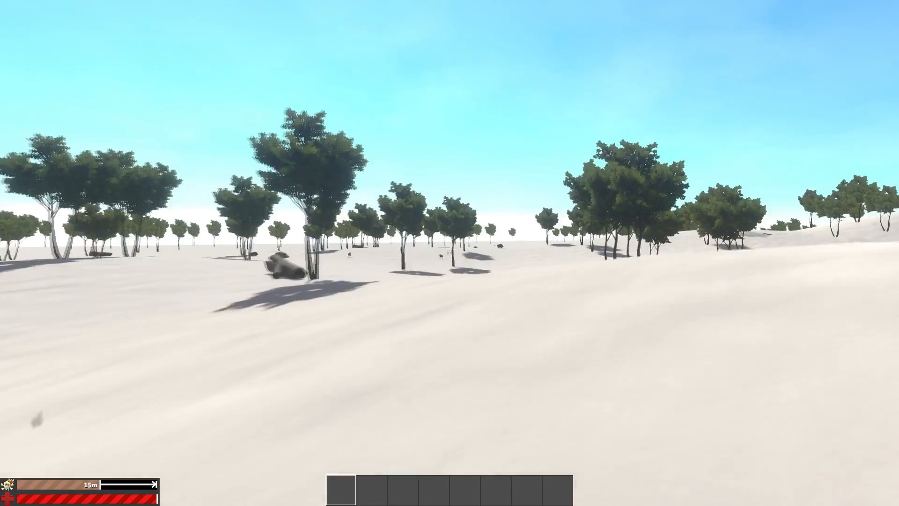
{"action": "key", "text": "w"}
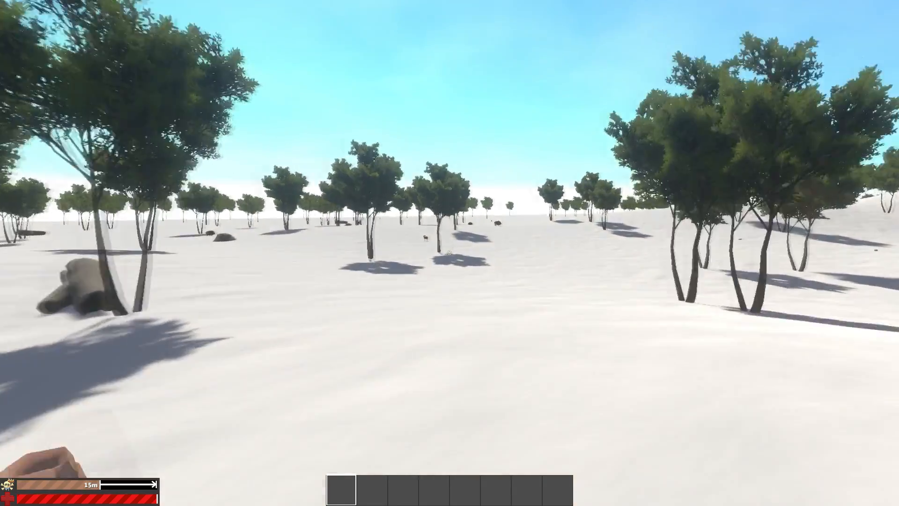
{"action": "key", "text": "w"}
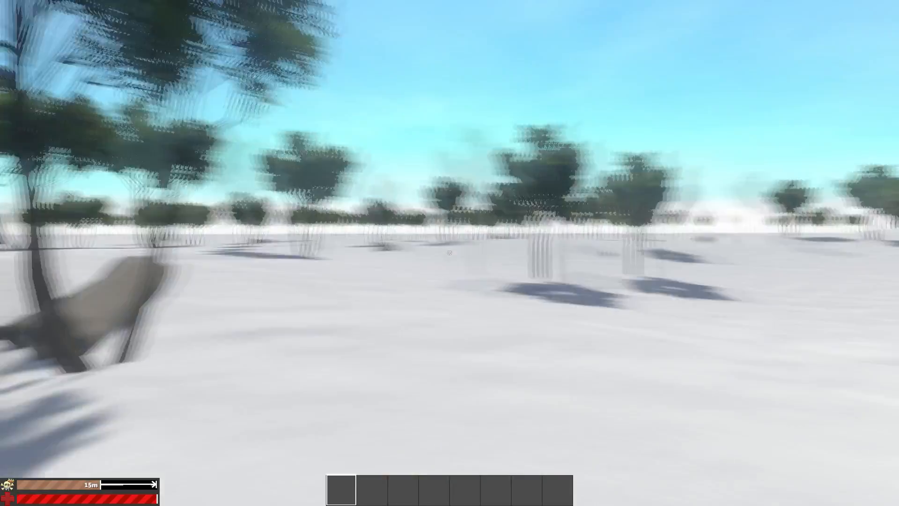
Run across the open snow of the Arctic area and inspect its tree groups, fallen logs and boulders.
{"action": "key", "text": "w"}
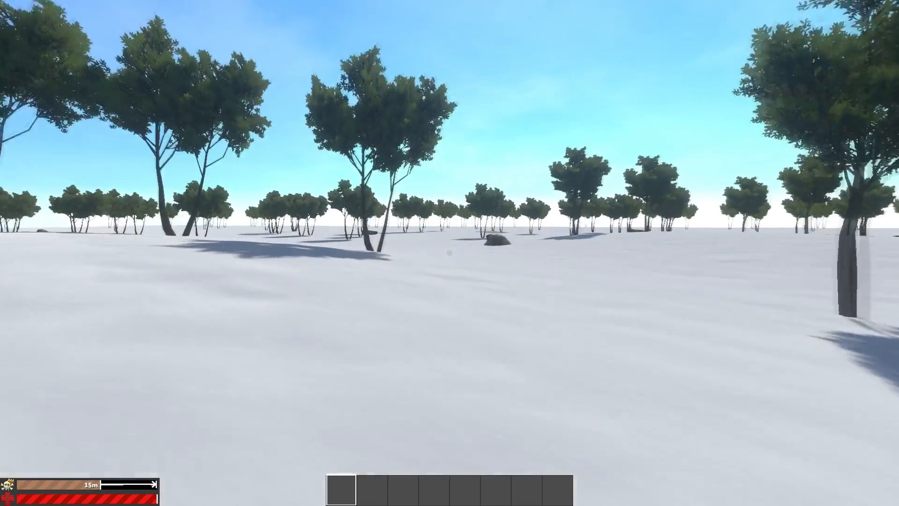
{"action": "key", "text": "w"}
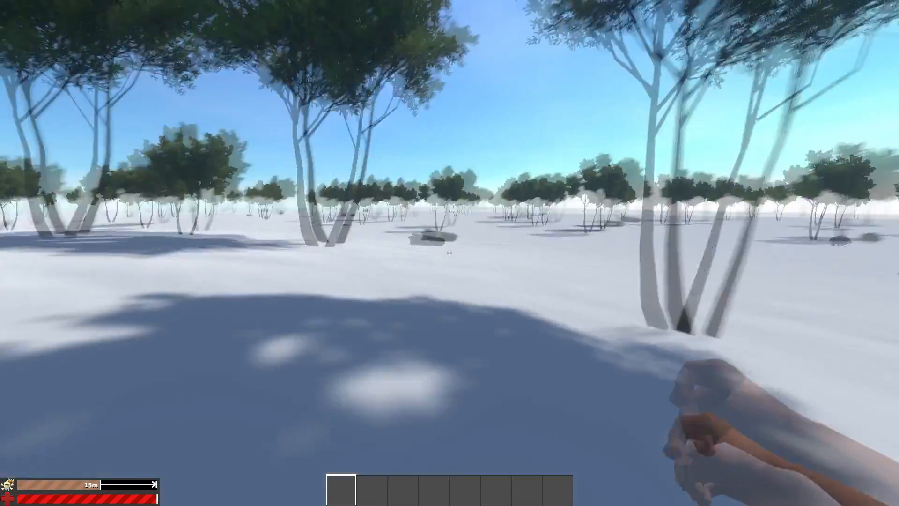
{"action": "key", "text": "w"}
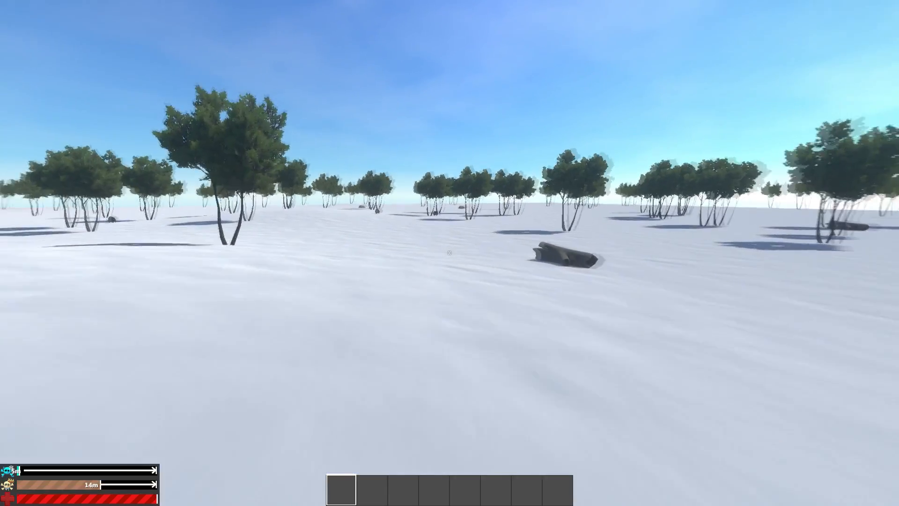
{"action": "key", "text": "w"}
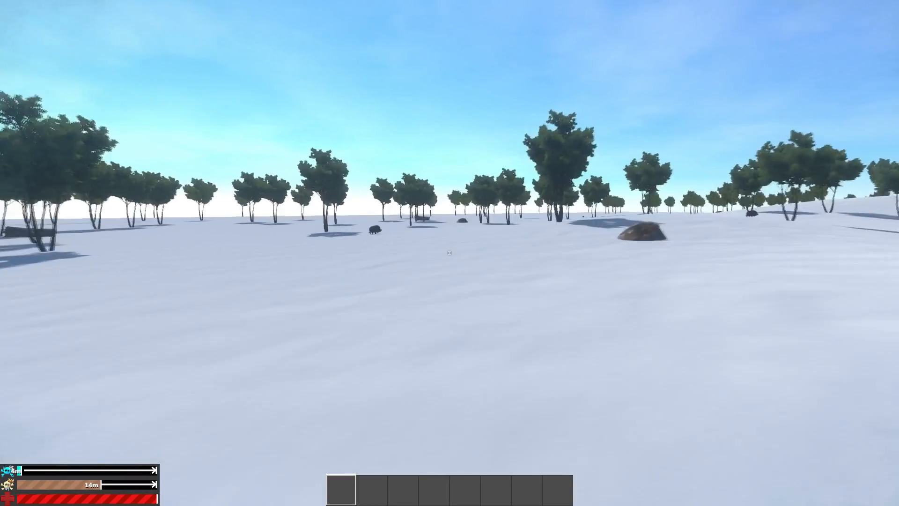
{"action": "key", "text": "w"}
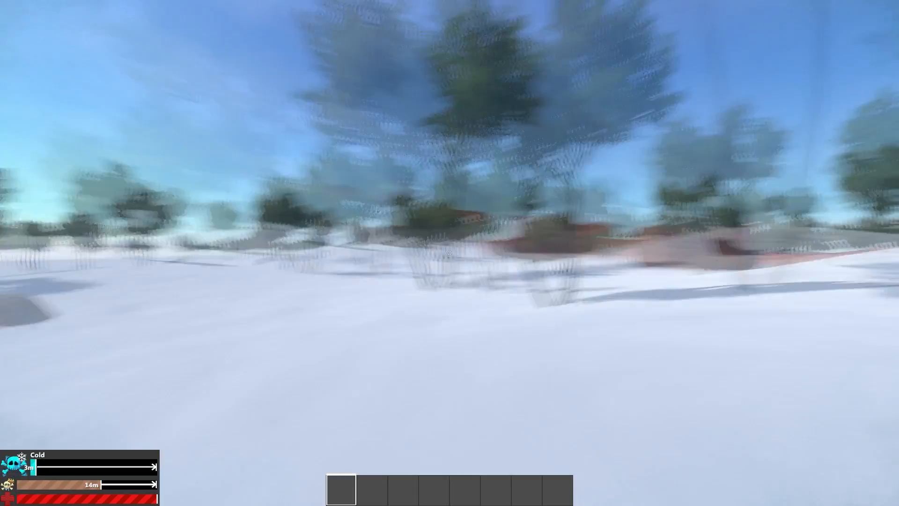
{"action": "key", "text": "w"}
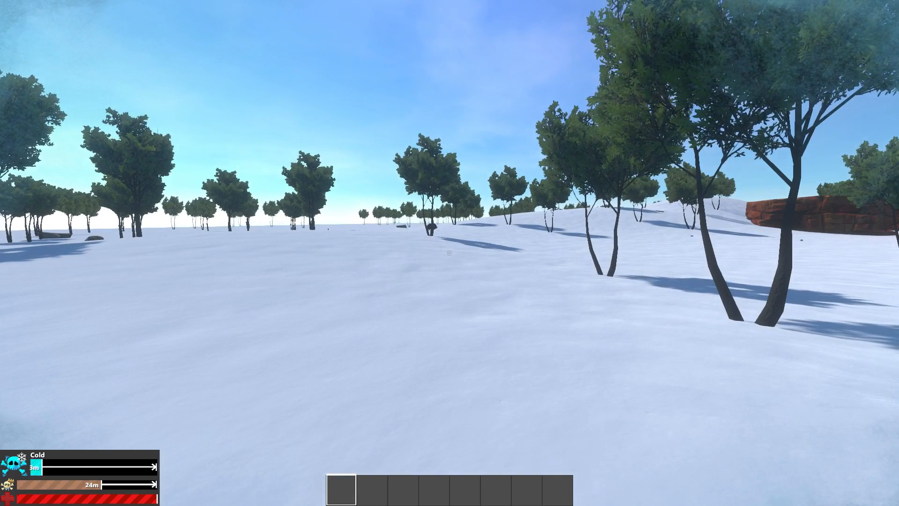
Move around the snowfield near the red rocks and observe the animals roaming between the trees.
{"action": "key", "text": "s"}
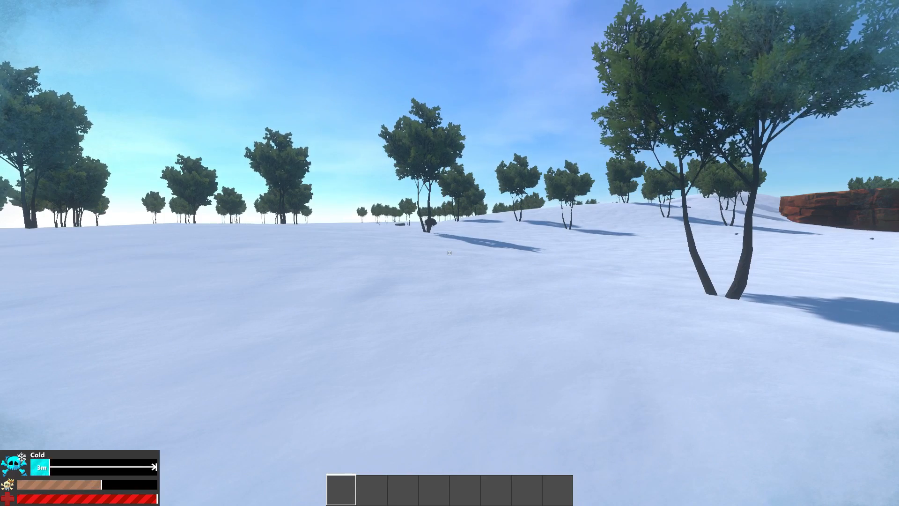
{"action": "key", "text": "w"}
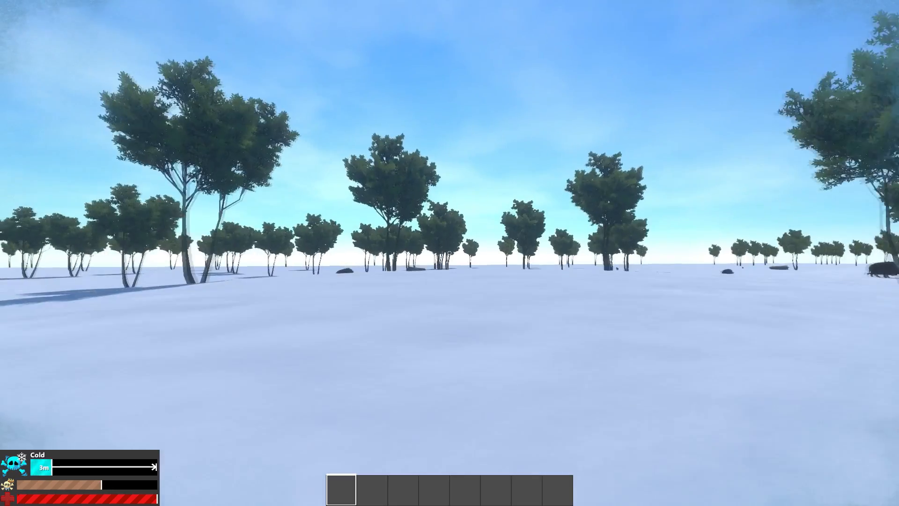
{"action": "key", "text": "w"}
{"action": "left_click", "coordinate": [450, 253]}
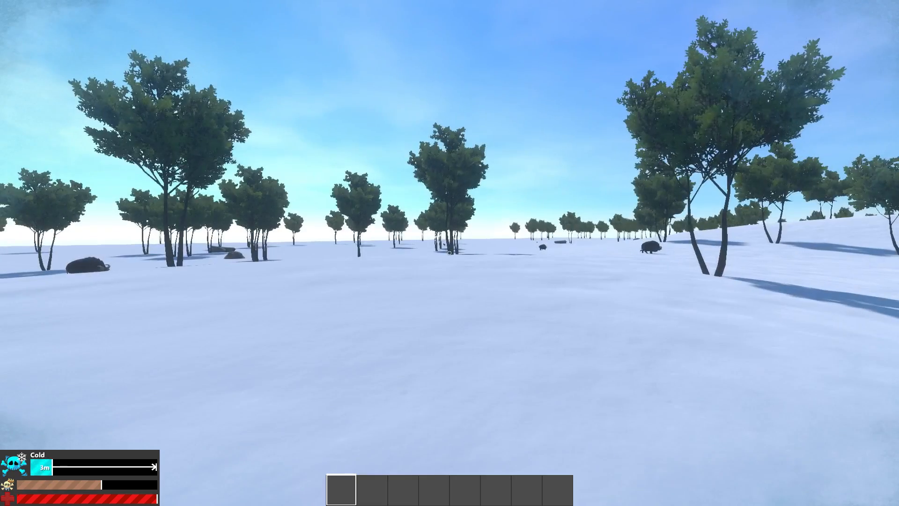
{"action": "key", "text": "w"}
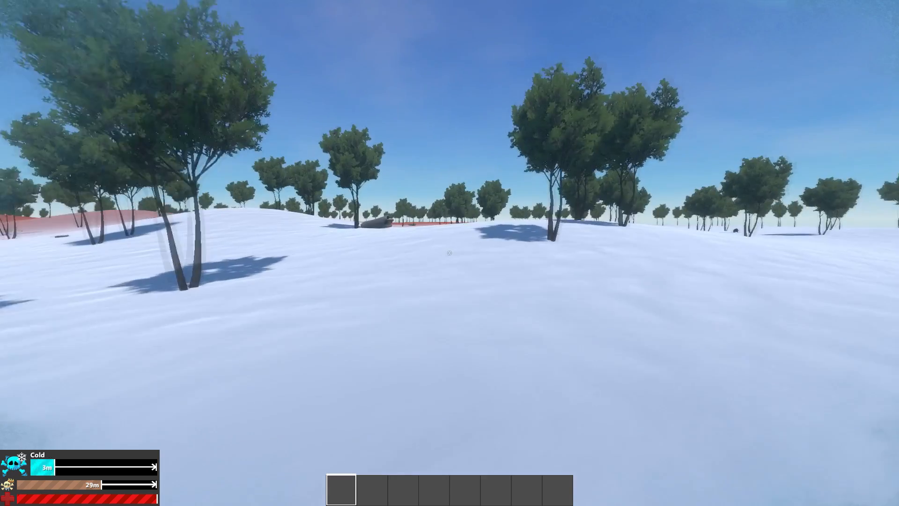
Walk over the snowy slope to the hollow fallen log beneath the trees and examine it from both sides.
{"action": "key", "text": "w"}
{"action": "left_click", "coordinate": [450, 253]}
{"action": "left_click", "coordinate": [450, 252]}
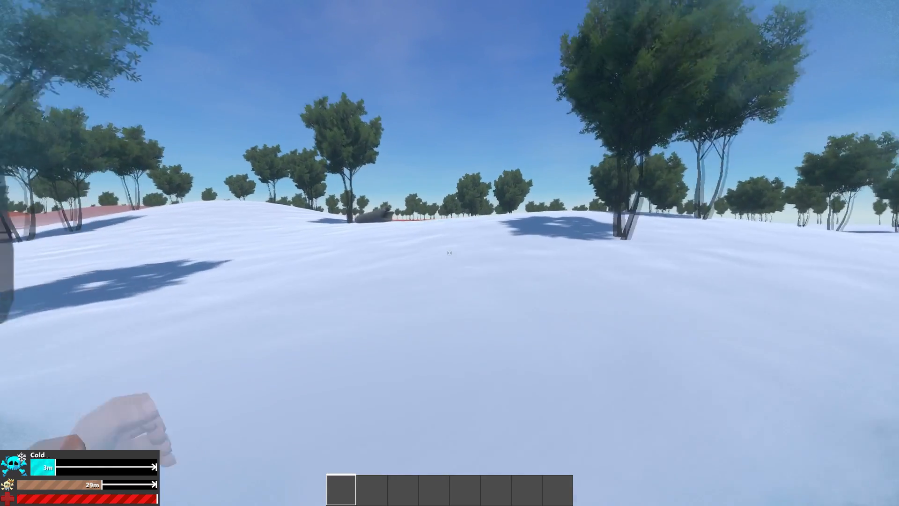
{"action": "left_click", "coordinate": [449, 253]}
{"action": "left_click", "coordinate": [449, 253]}
{"action": "key", "text": "w"}
{"action": "left_click", "coordinate": [449, 252]}
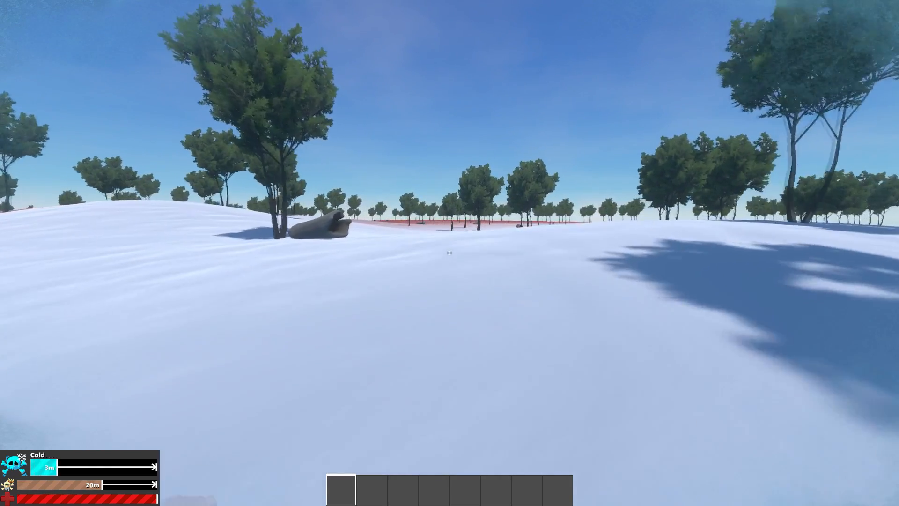
{"action": "key", "text": "w"}
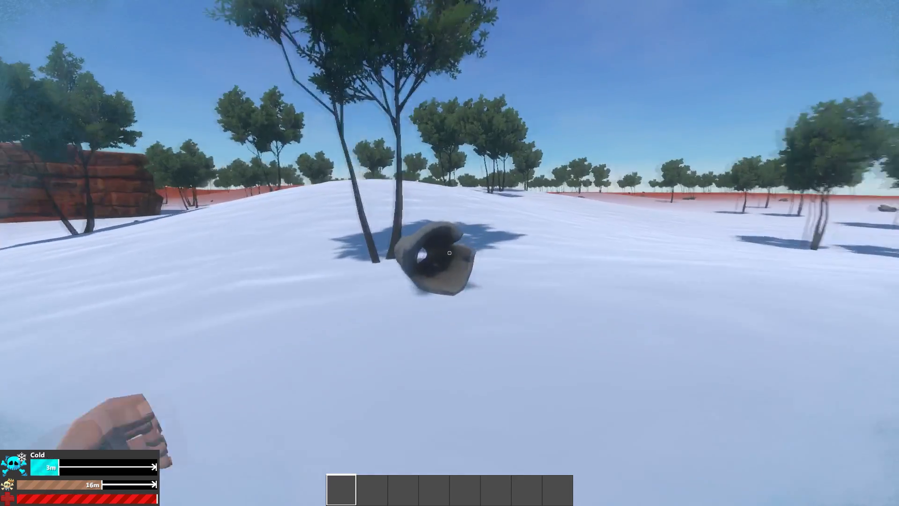
{"action": "key", "text": "w"}
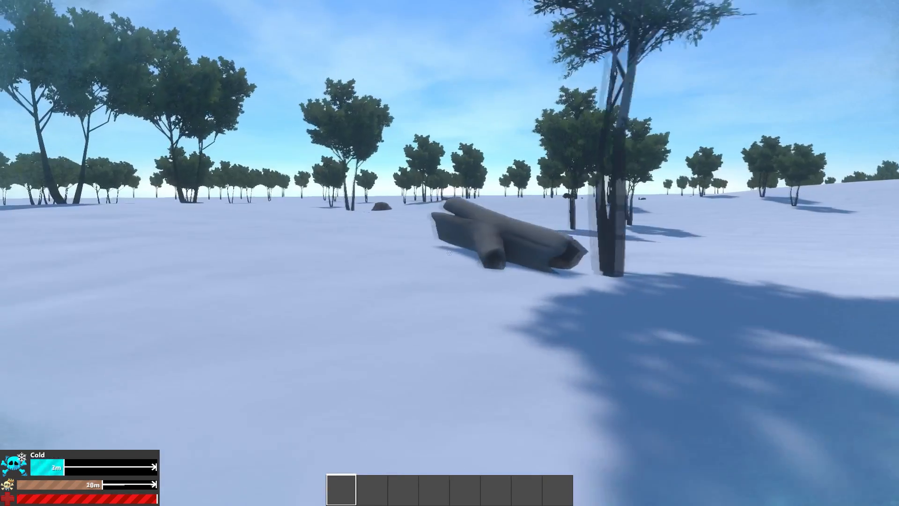
{"action": "key", "text": "w"}
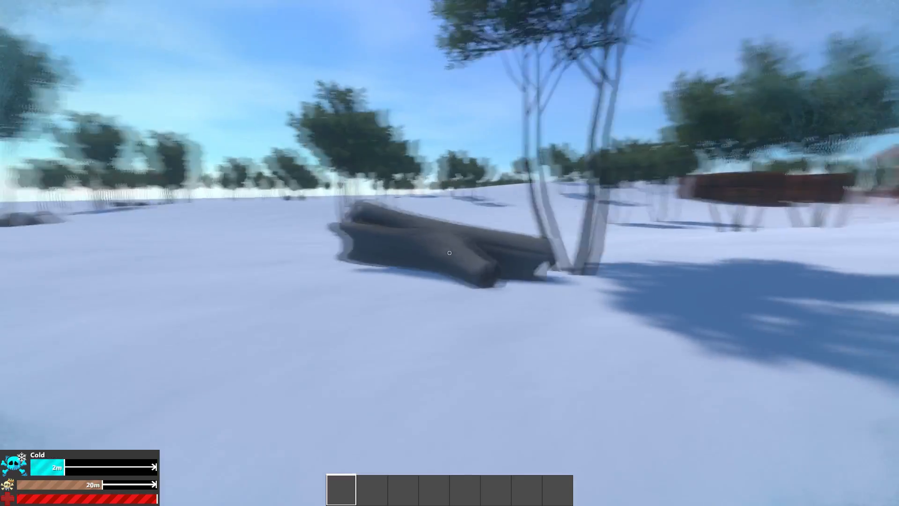
Head toward the red rock formations in the snow and approach the small object lying on the ground.
{"action": "key", "text": "w"}
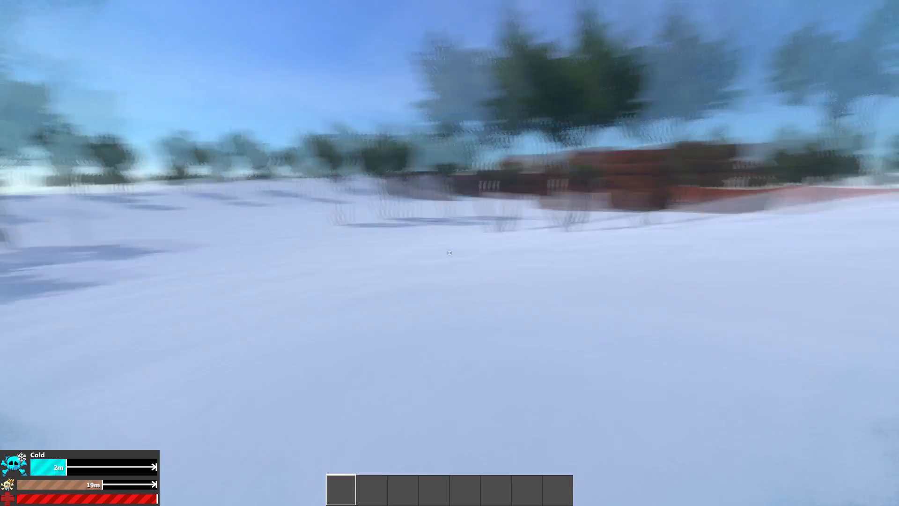
{"action": "key", "text": "w"}
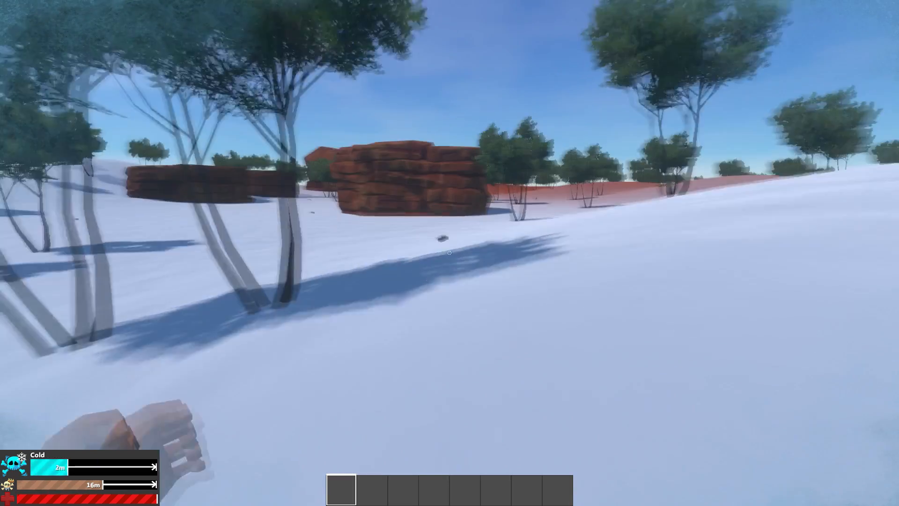
{"action": "key", "text": "w"}
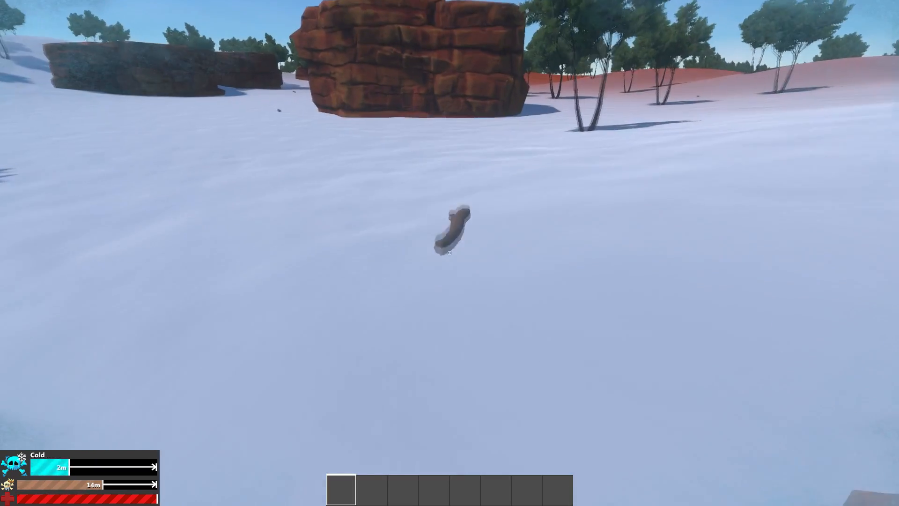